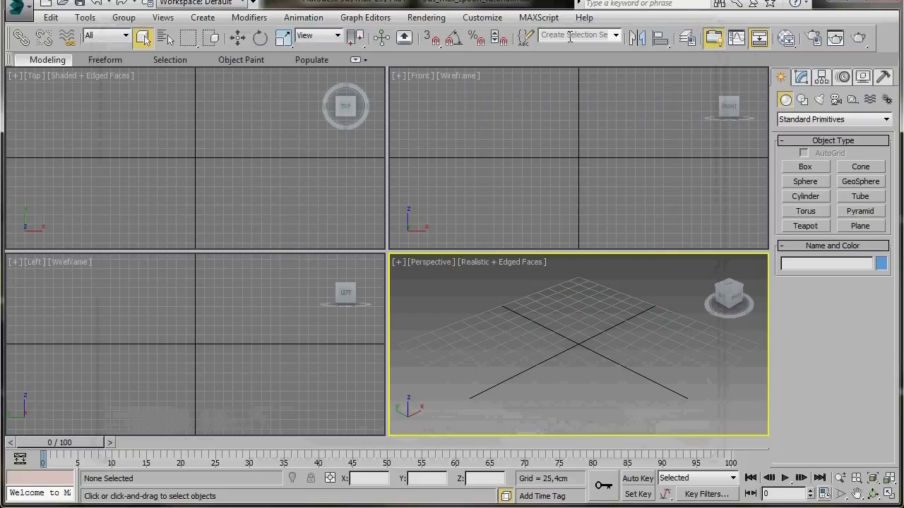
# Configure the display units to metric centimeters
pyautogui.click(470, 21)
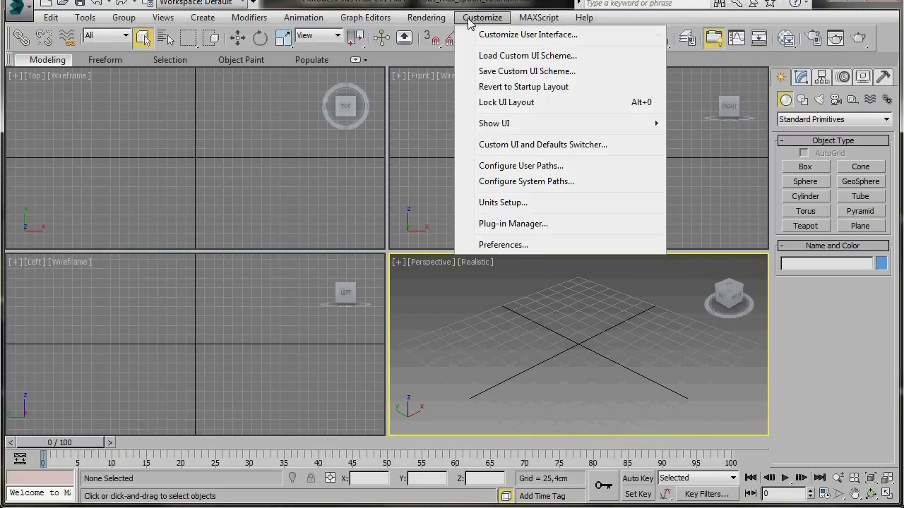
pyautogui.click(476, 203)
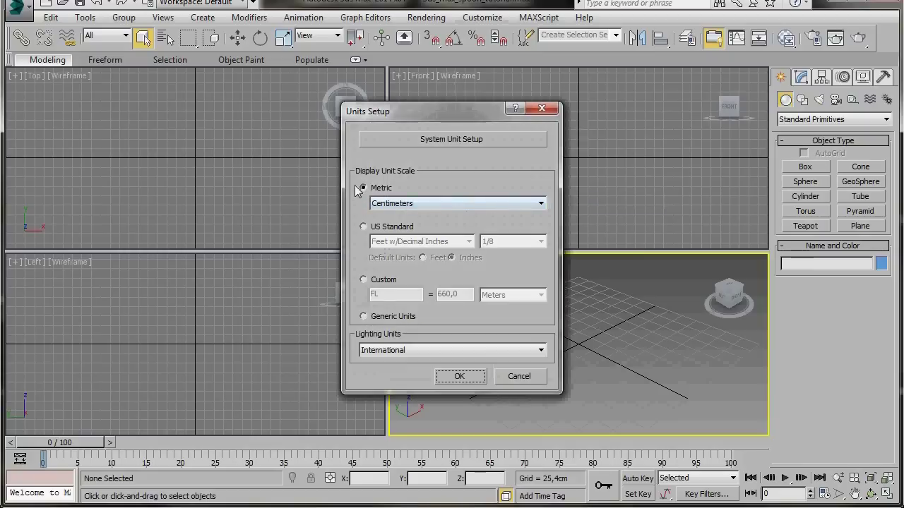
pyautogui.click(445, 376)
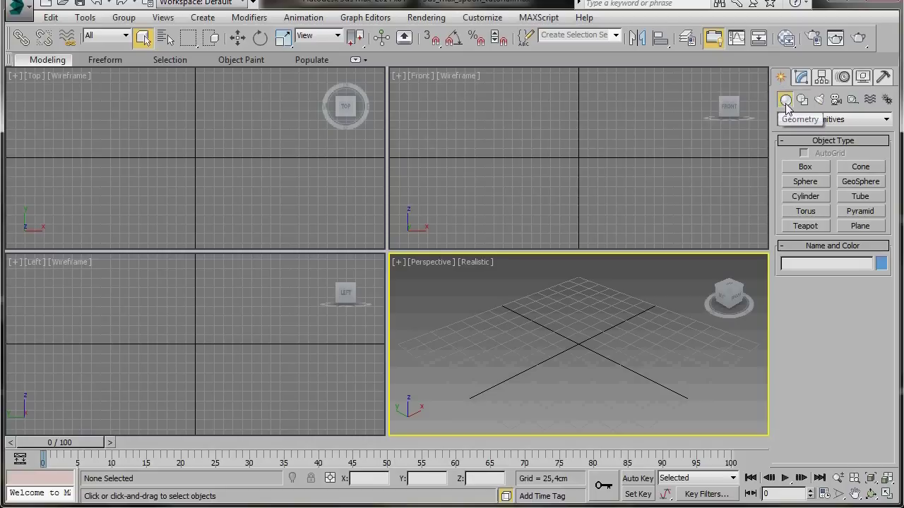
# Create a plane near the origin in the Perspective view with a length of 3 cm and a width of 14 cm
pyautogui.click(858, 228)
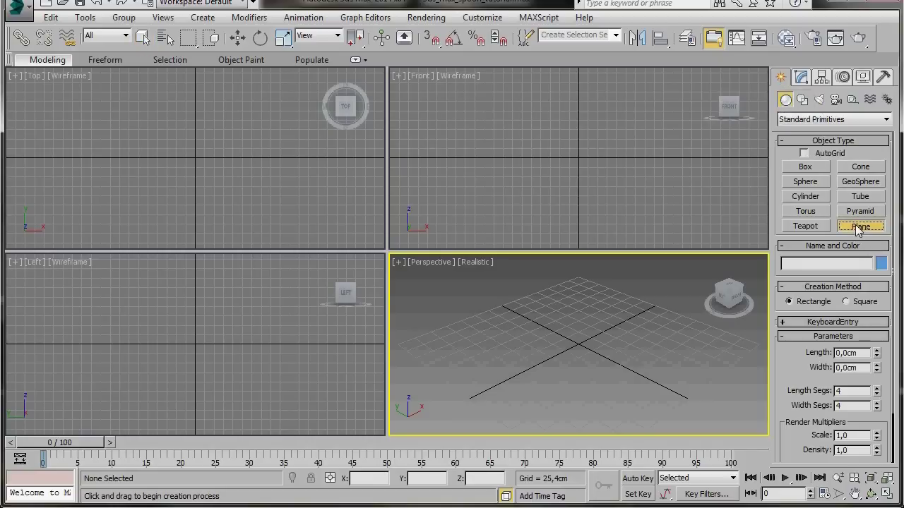
pyautogui.moveTo(579, 331); pyautogui.dragTo(568, 368)
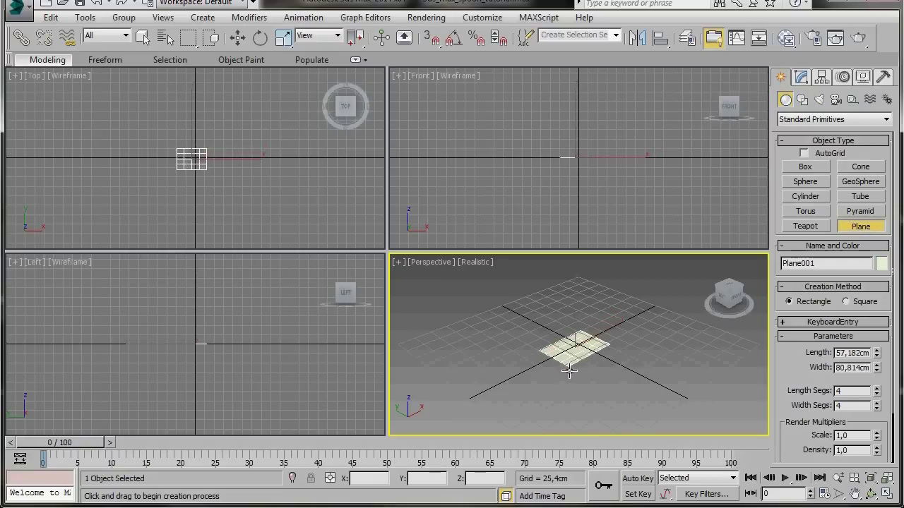
pyautogui.click(801, 80)
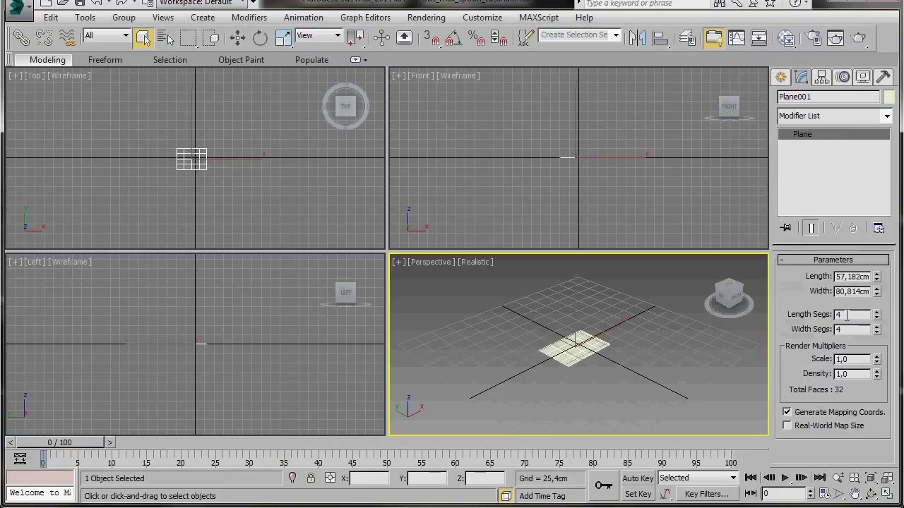
pyautogui.doubleClick(837, 276)
pyautogui.write('3')
pyautogui.doubleClick(838, 292)
pyautogui.write('14')
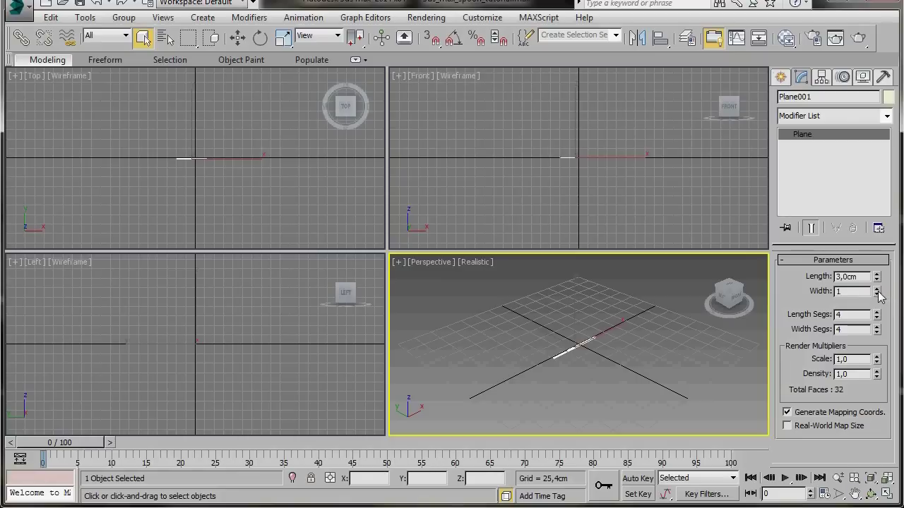
# Set the plane's length segments to 5 and width segments to 3
pyautogui.doubleClick(837, 314)
pyautogui.click(876, 312)
pyautogui.click(876, 332)
pyautogui.click(887, 479)
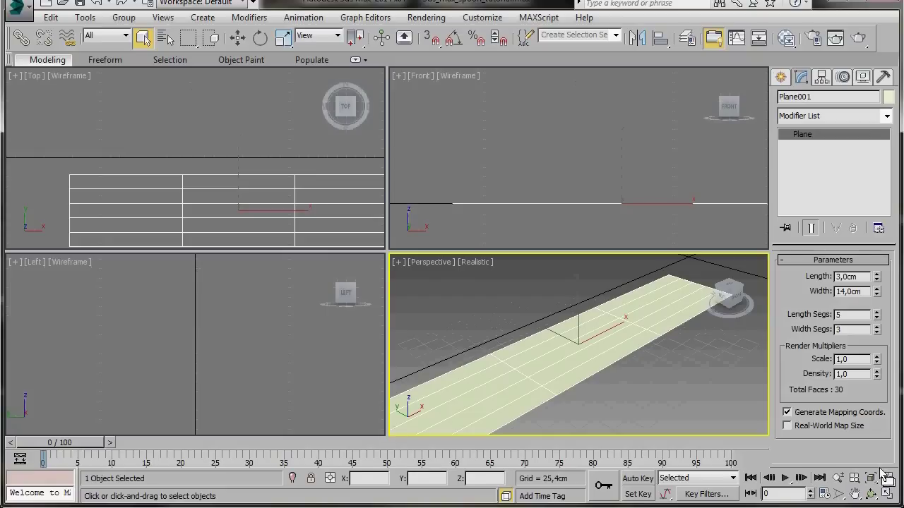
# Move the plane to the world origin by setting its X and Y positions to 0
pyautogui.click(236, 39)
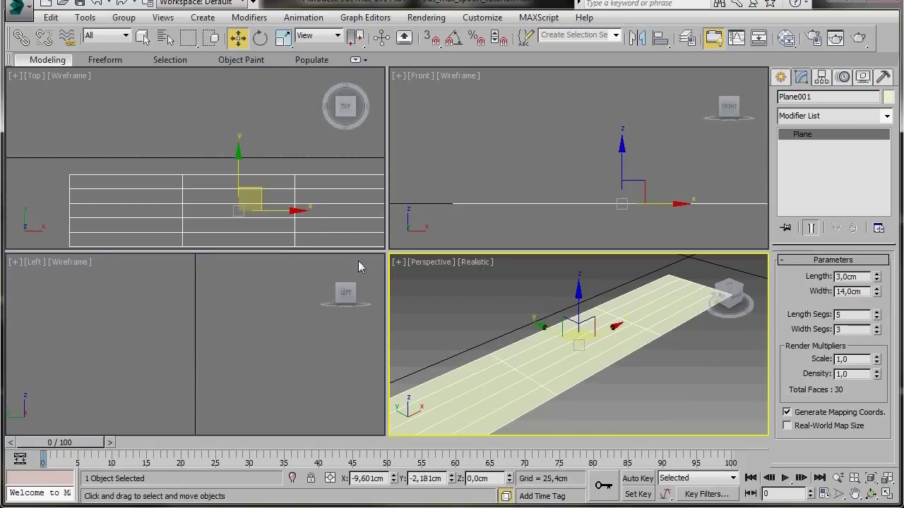
pyautogui.rightClick(451, 480)
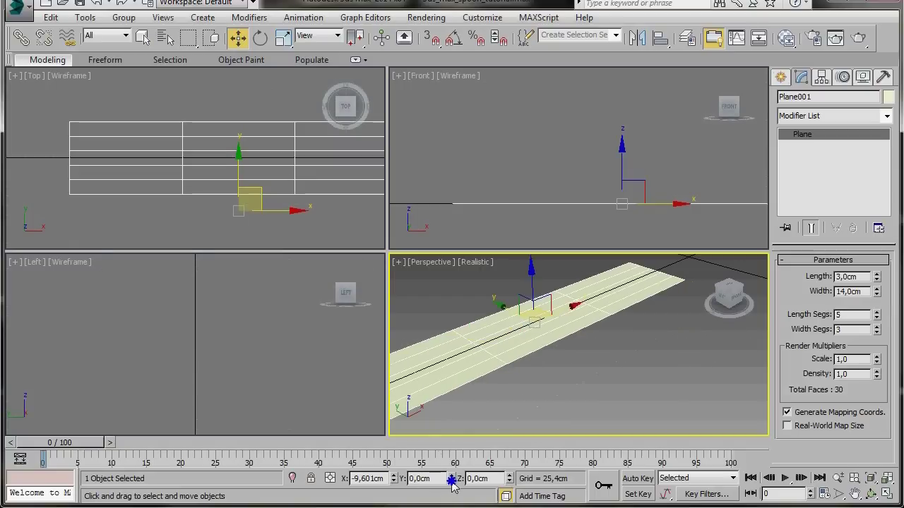
pyautogui.rightClick(393, 480)
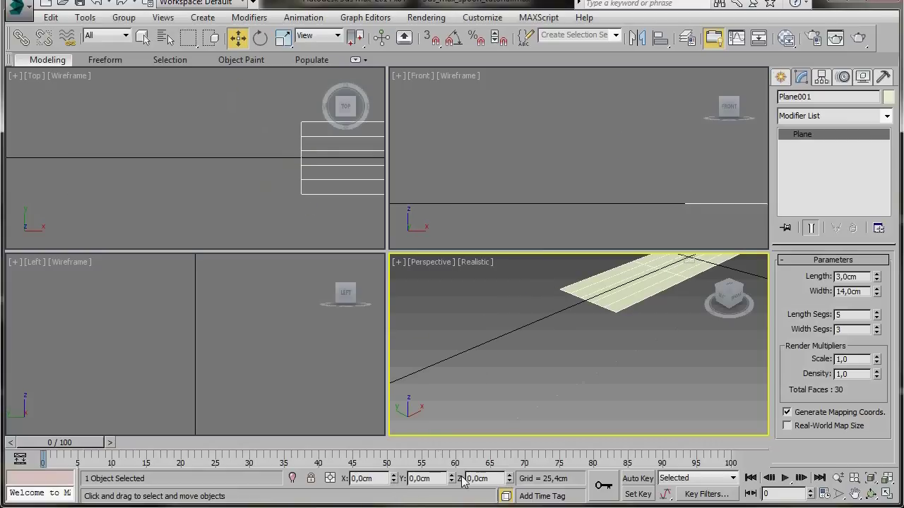
pyautogui.click(888, 480)
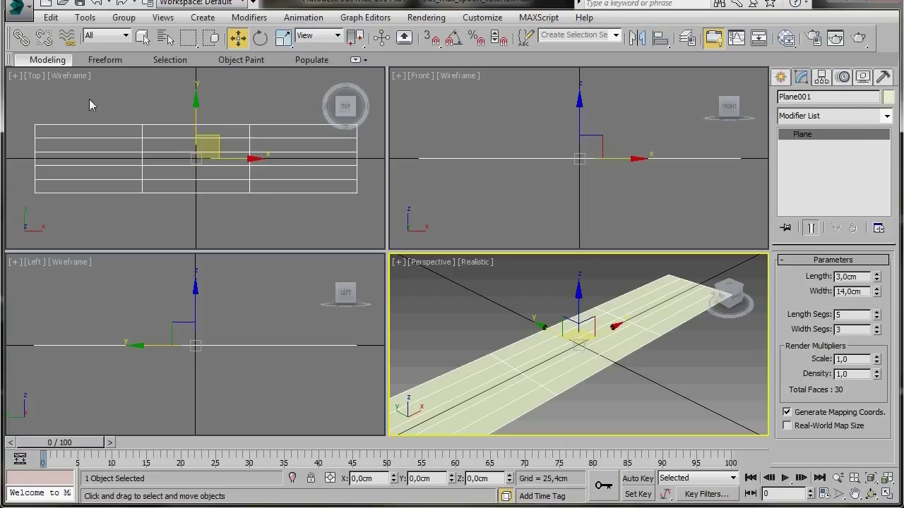
# Display the Top view as Shaded with Edged Faces
pyautogui.click(76, 83)
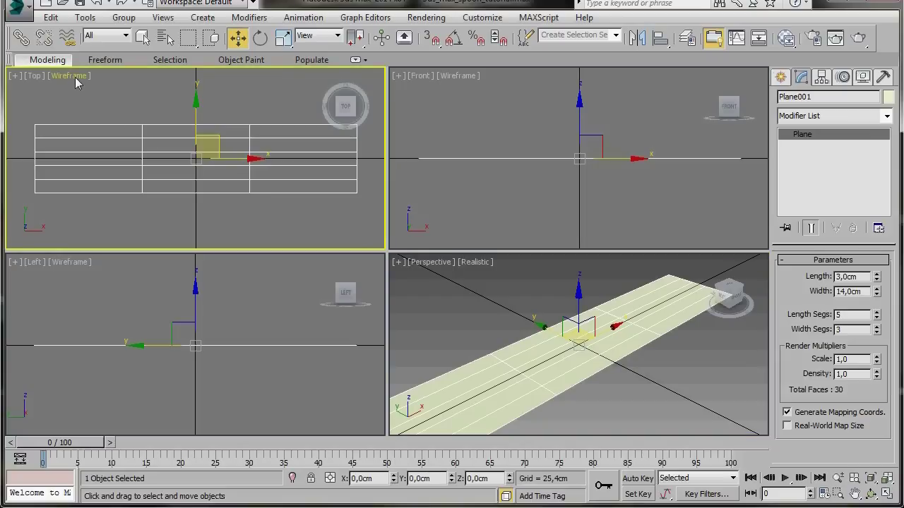
pyautogui.click(76, 78)
pyautogui.click(93, 106)
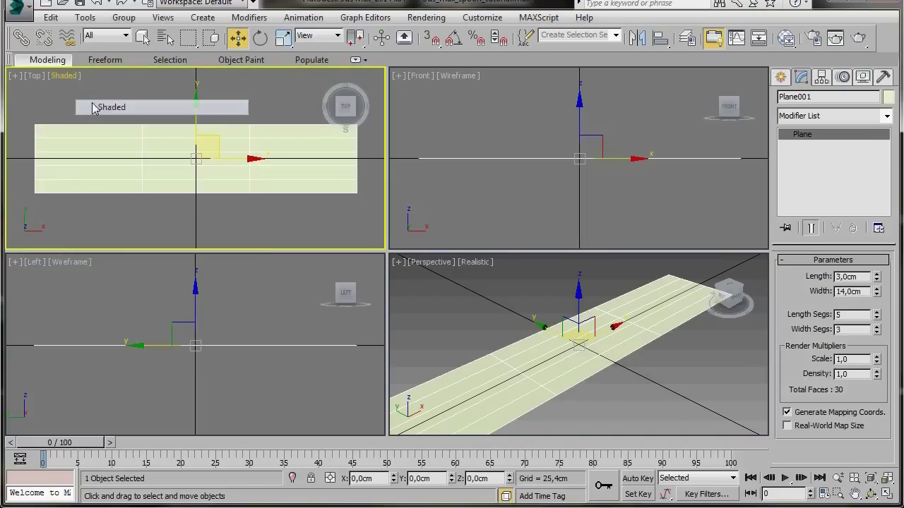
pyautogui.click(68, 76)
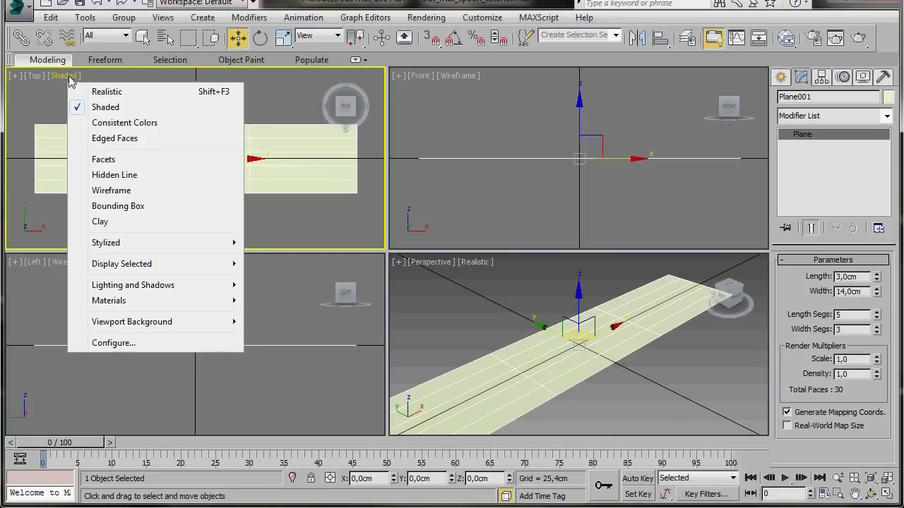
pyautogui.click(92, 141)
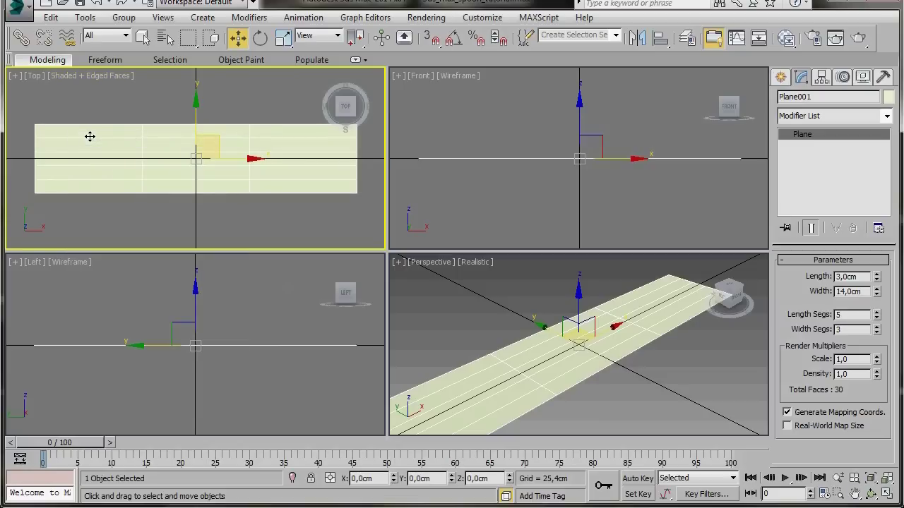
# Freeze the plane as a reference and turn on Edged Faces in the Perspective view
pyautogui.rightClick(239, 175)
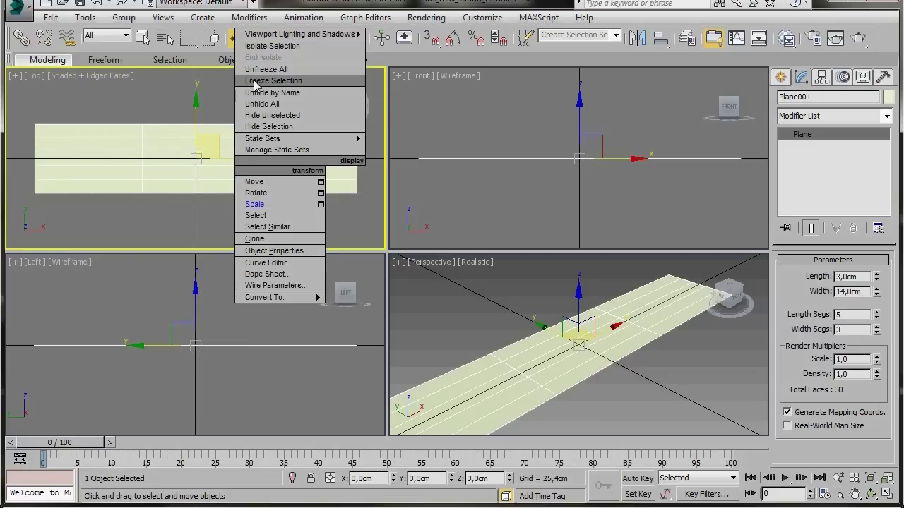
pyautogui.click(254, 80)
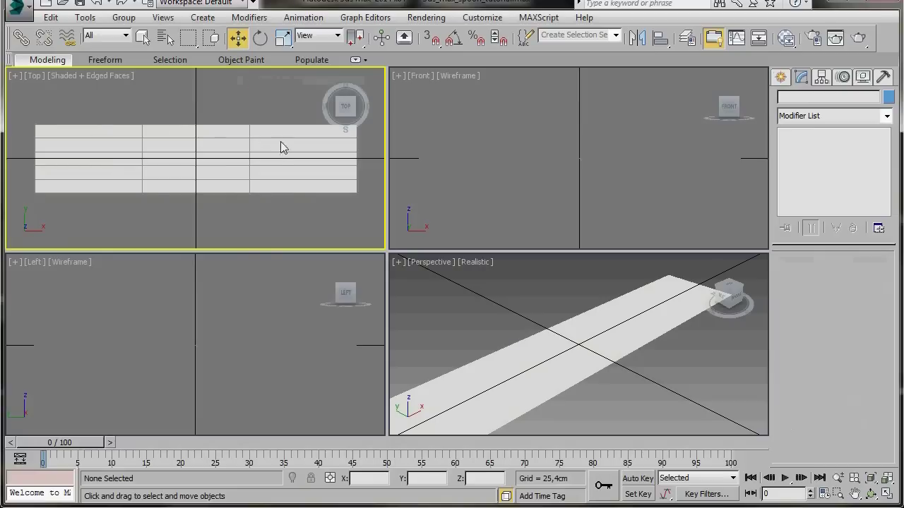
pyautogui.click(476, 261)
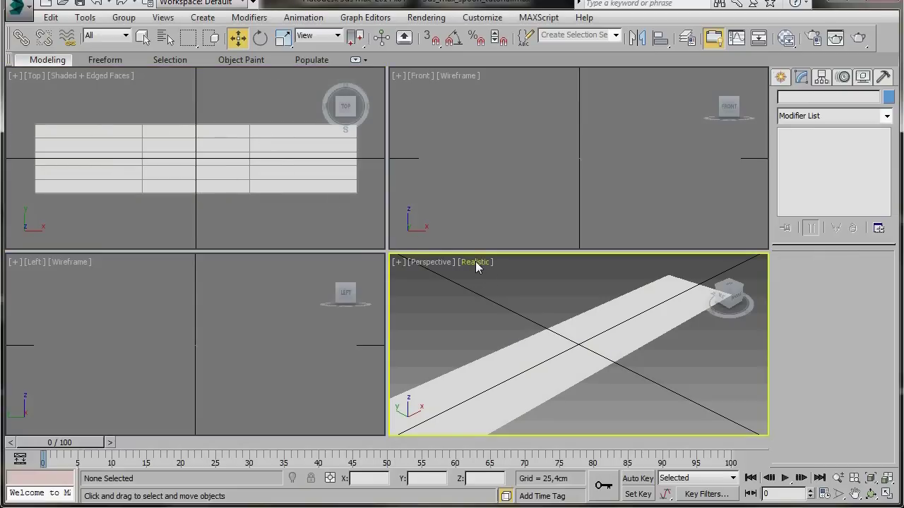
pyautogui.click(478, 264)
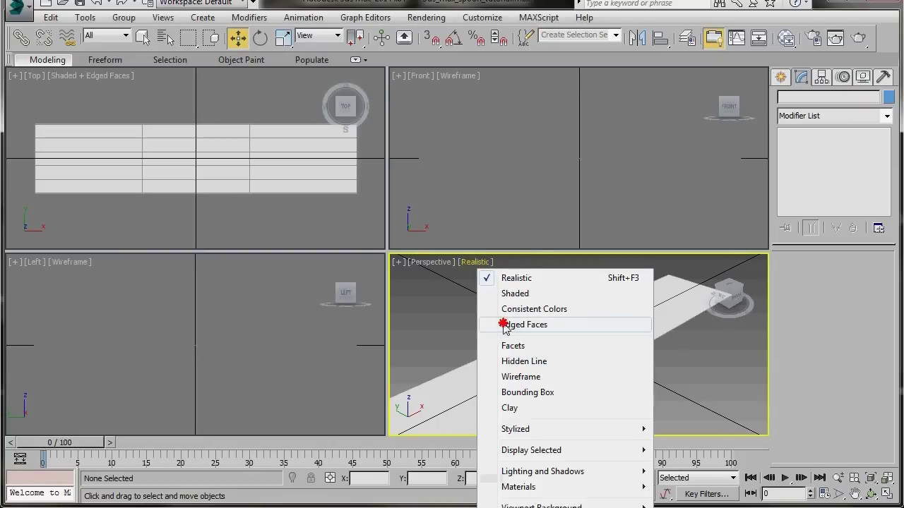
pyautogui.click(502, 323)
# Create a second plane, about 0.44 cm long and 0.35 cm wide, in the Top view on the reference's centre row beside its first vertical division
pyautogui.click(219, 220)
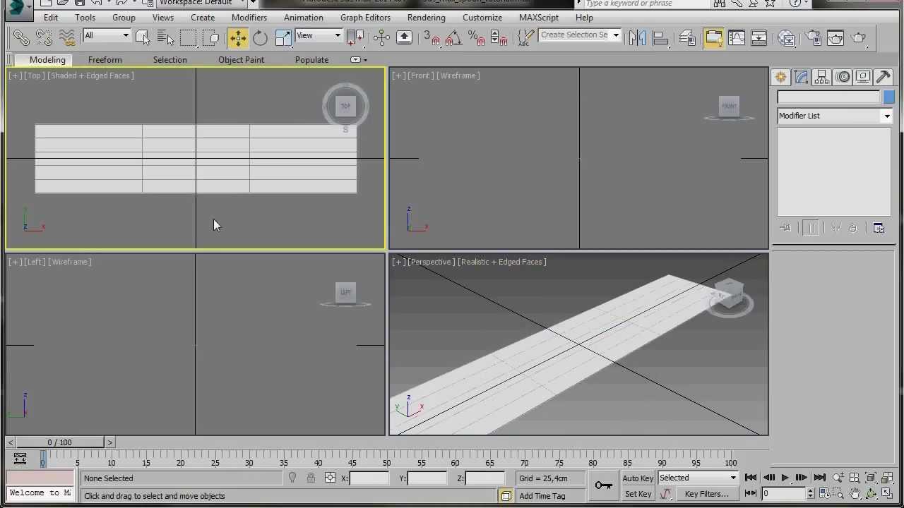
pyautogui.hotkey('alt', 'w')
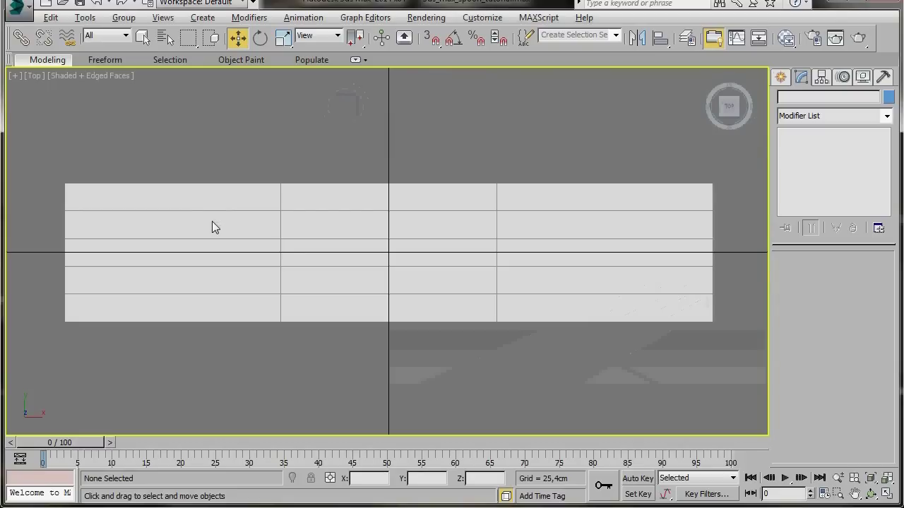
pyautogui.click(780, 79)
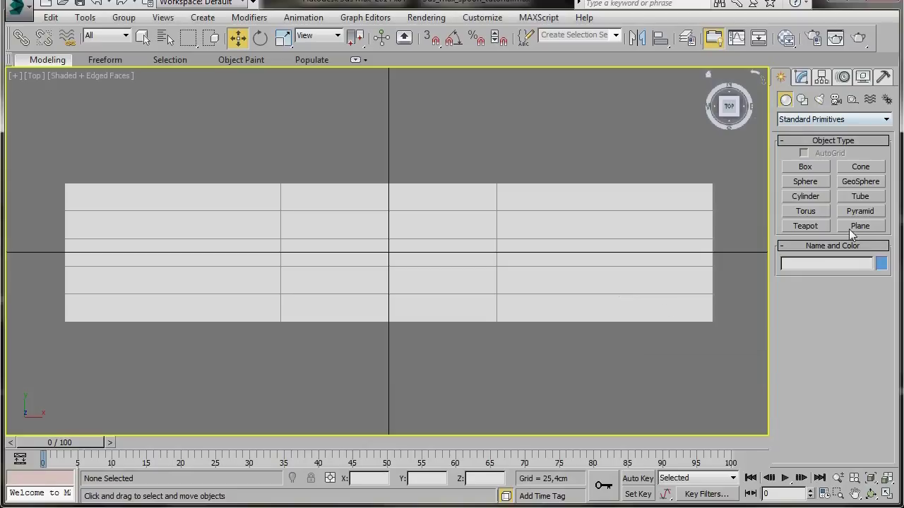
pyautogui.click(858, 226)
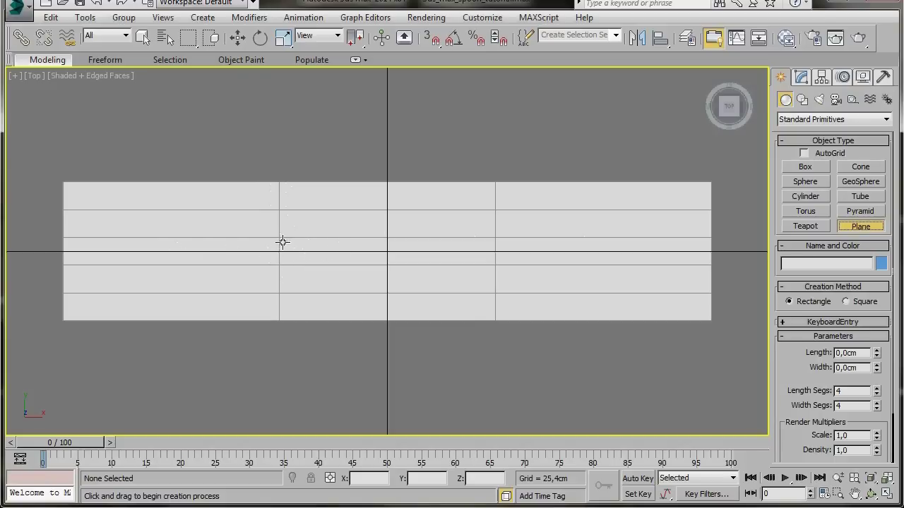
pyautogui.moveTo(279, 247); pyautogui.dragTo(294, 260)
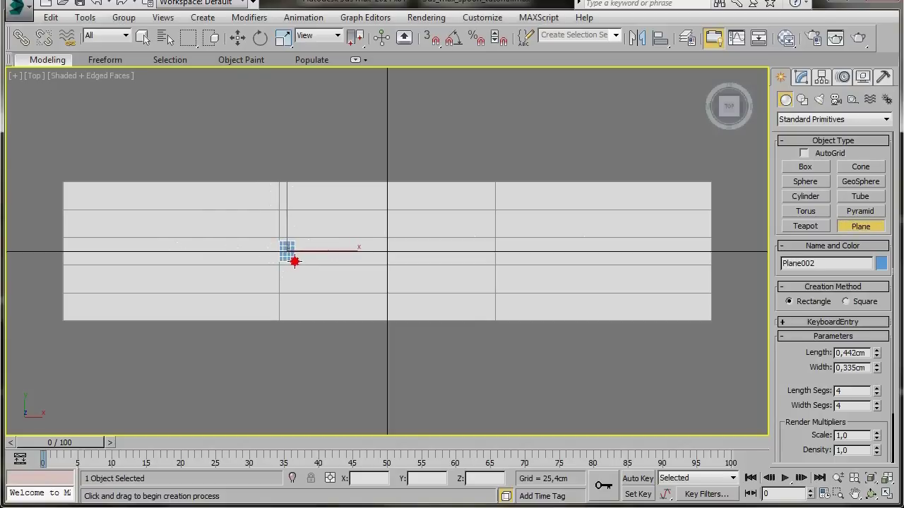
# Set the small plane's length to 0.5 cm, width to 0.3 cm, and both length and width segments to 1
pyautogui.click(801, 78)
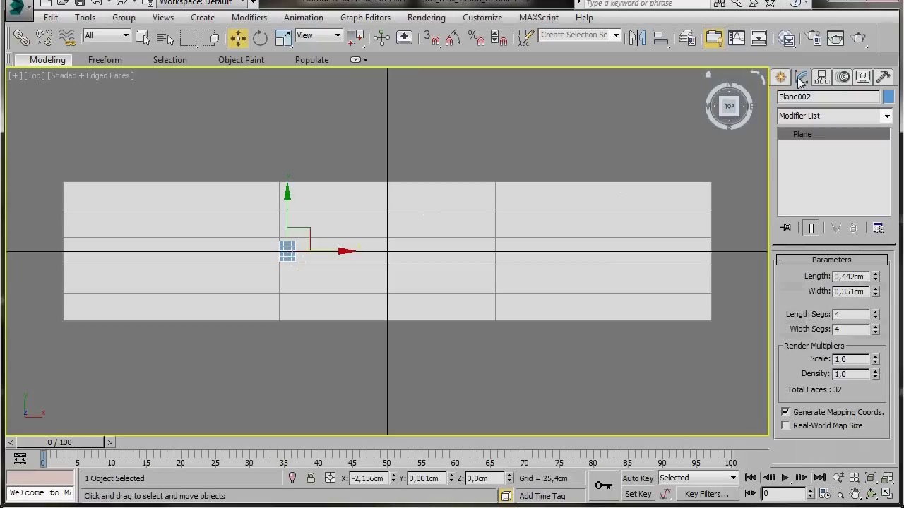
pyautogui.doubleClick(844, 277)
pyautogui.write('0,5')
pyautogui.press('Tab')
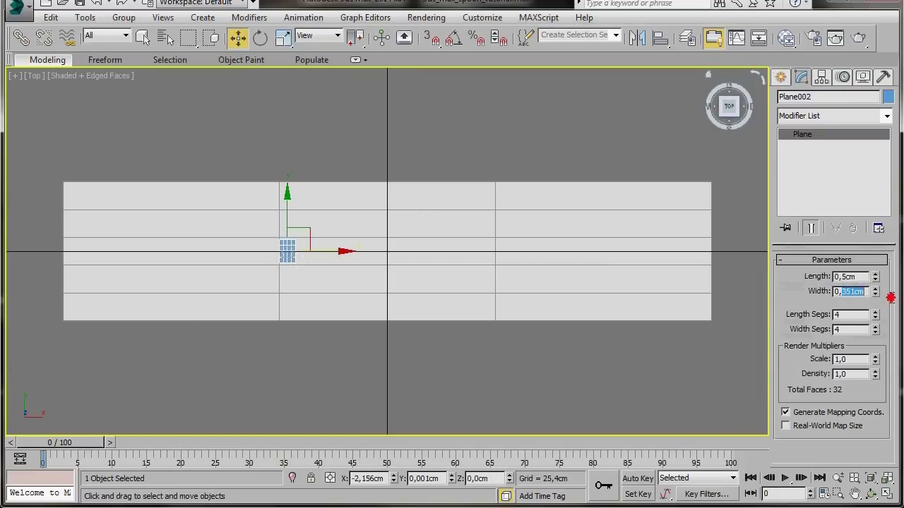
pyautogui.write('0,3')
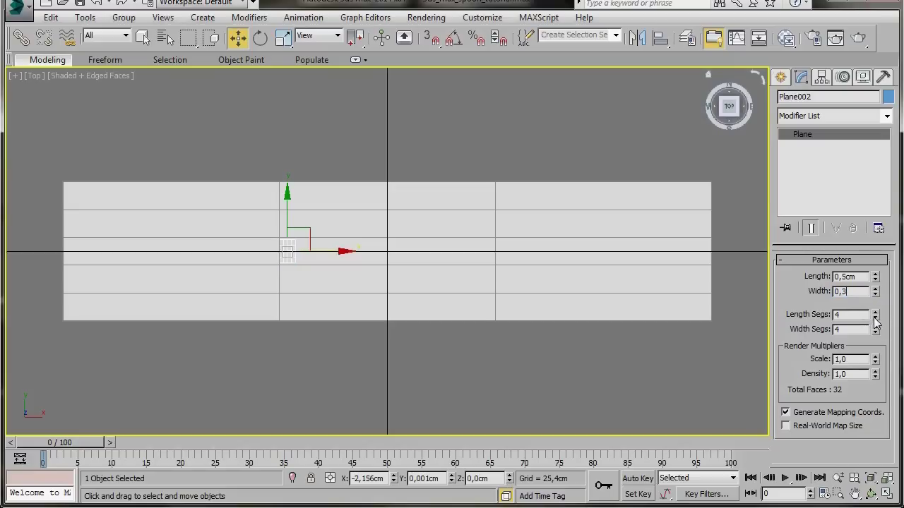
pyautogui.moveTo(875, 319); pyautogui.dragTo(876, 343)
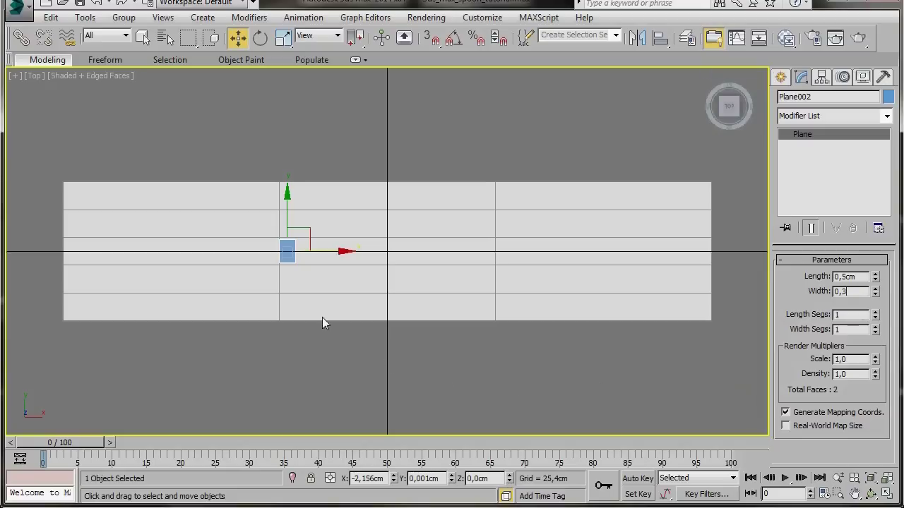
# Set the small plane's Y position to 0 and shift it along X to about -2.18 cm, against the reference's first vertical division
pyautogui.rightClick(286, 254)
pyautogui.click(290, 272)
pyautogui.rightClick(451, 481)
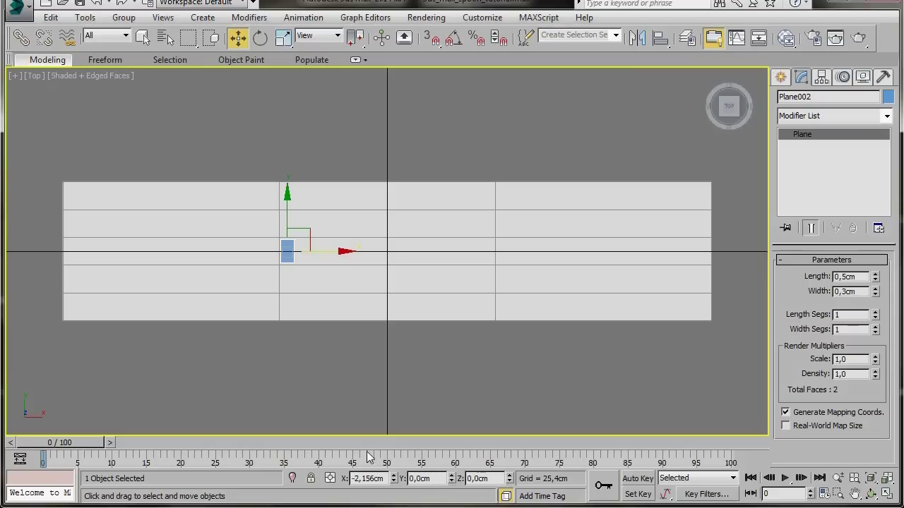
pyautogui.moveTo(343, 250); pyautogui.dragTo(340, 251)
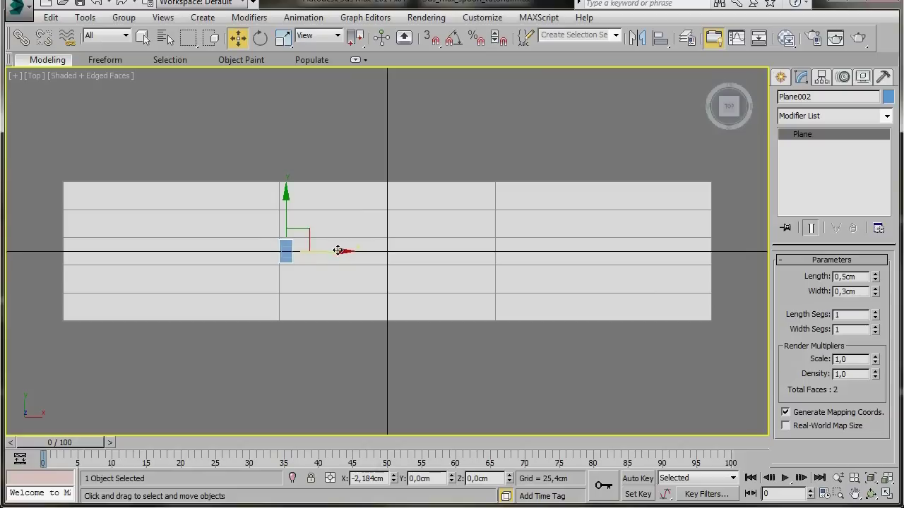
# Convert the small plane to an Editable Poly
pyautogui.rightClick(284, 253)
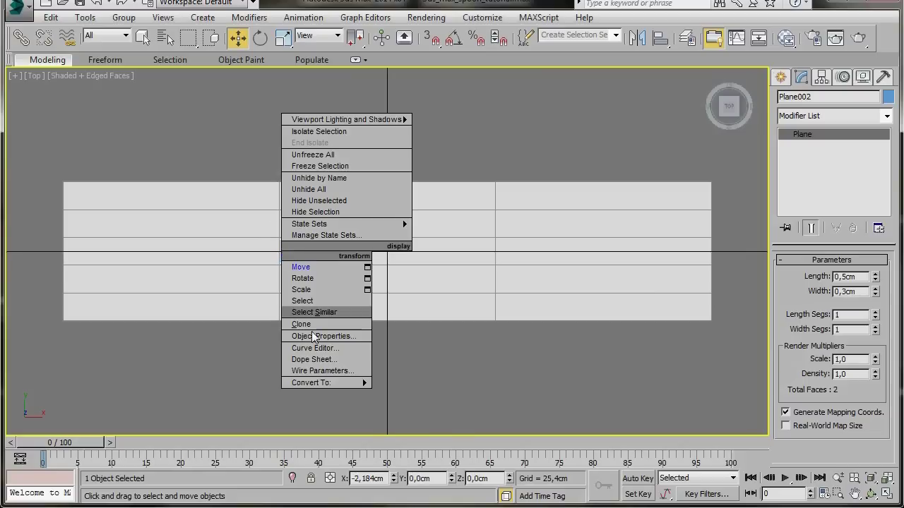
pyautogui.moveTo(323, 381)
pyautogui.click(384, 393)
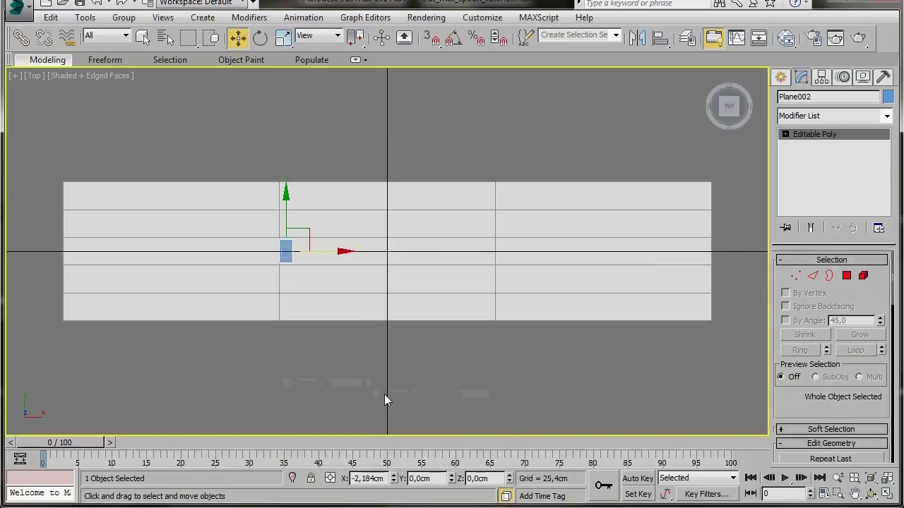
# Raise the small plane above the reference in the Front view to a Z position of about 0.28 cm
pyautogui.hotkey('alt', 'w')
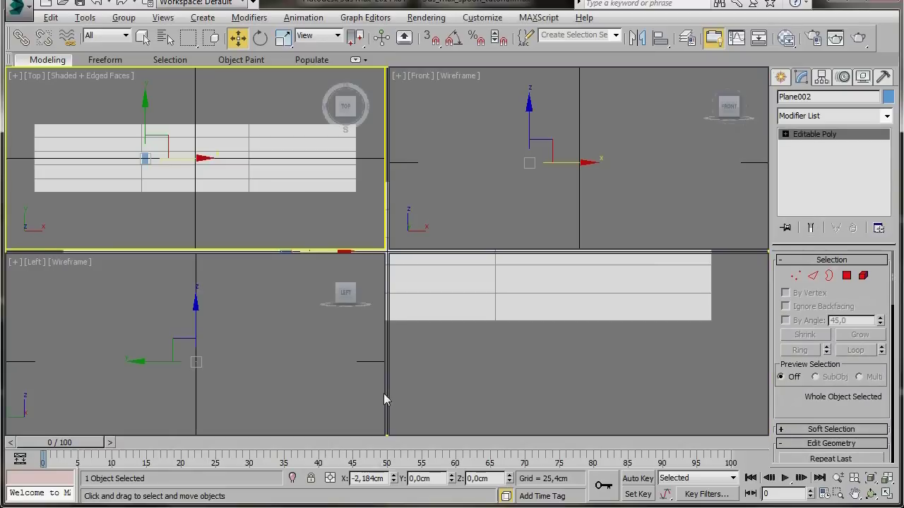
pyautogui.click(529, 142)
pyautogui.moveTo(528, 141); pyautogui.dragTo(530, 133)
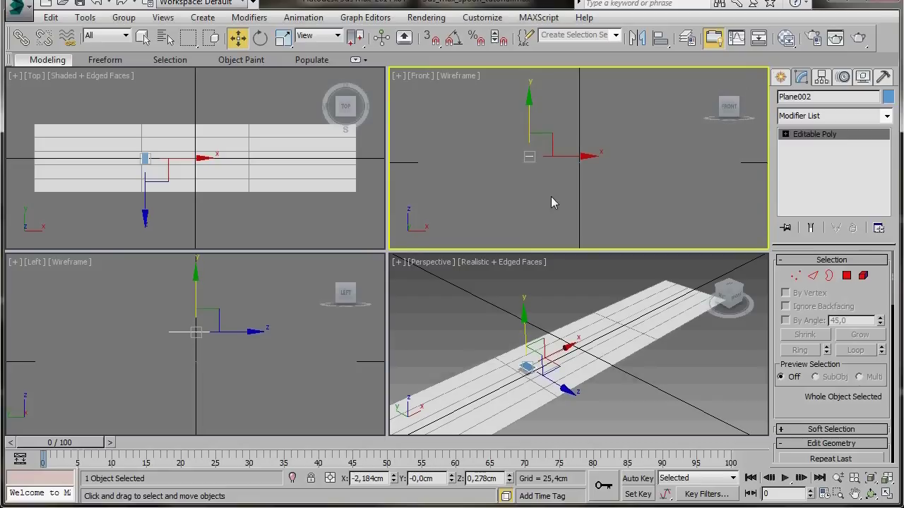
# In the maximized Top view, scale the small plane's edge on the reference's first vertical division to about 119% along Y
pyautogui.click(309, 219)
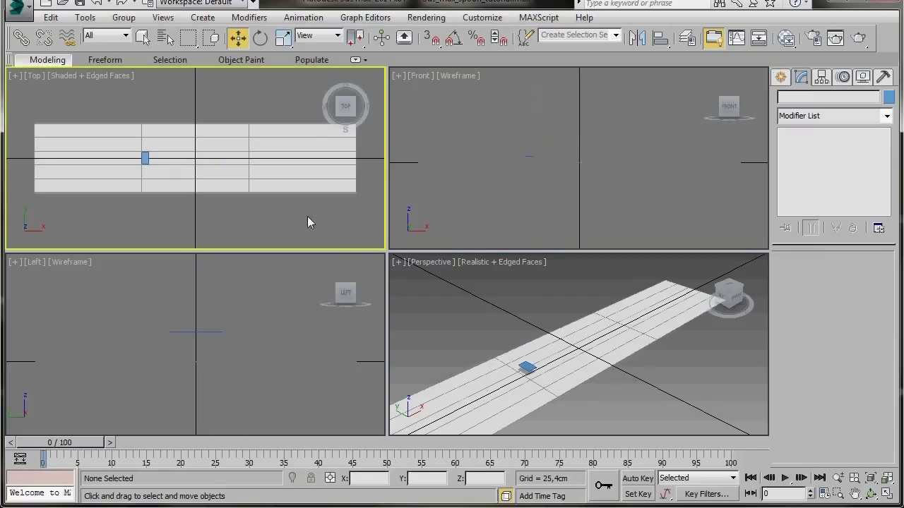
pyautogui.hotkey('alt', 'w')
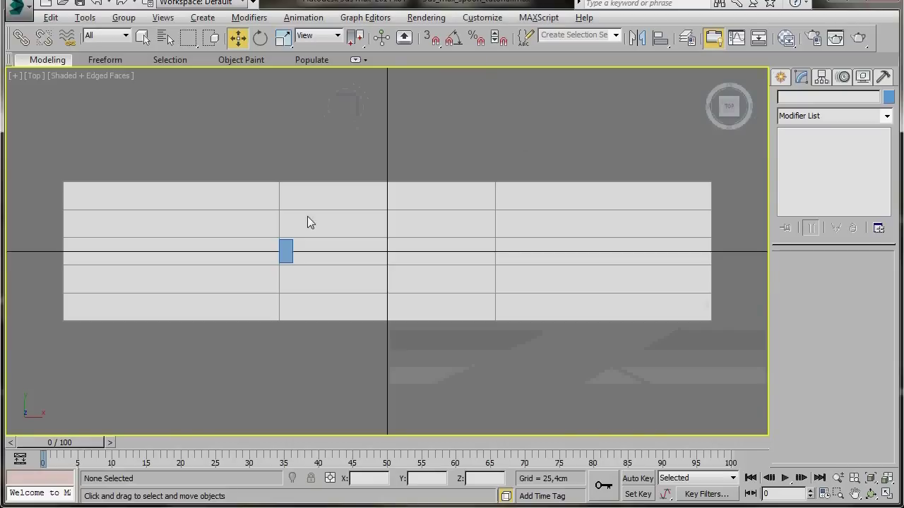
pyautogui.click(289, 248)
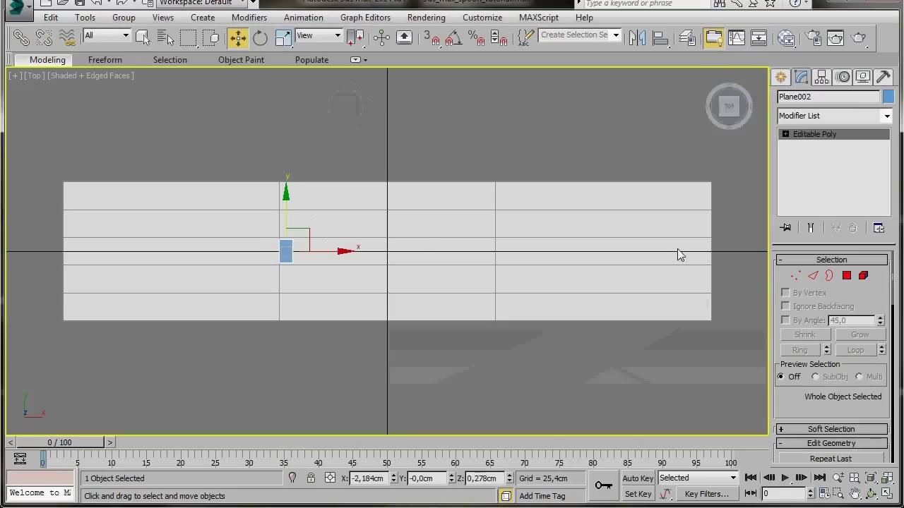
pyautogui.click(812, 277)
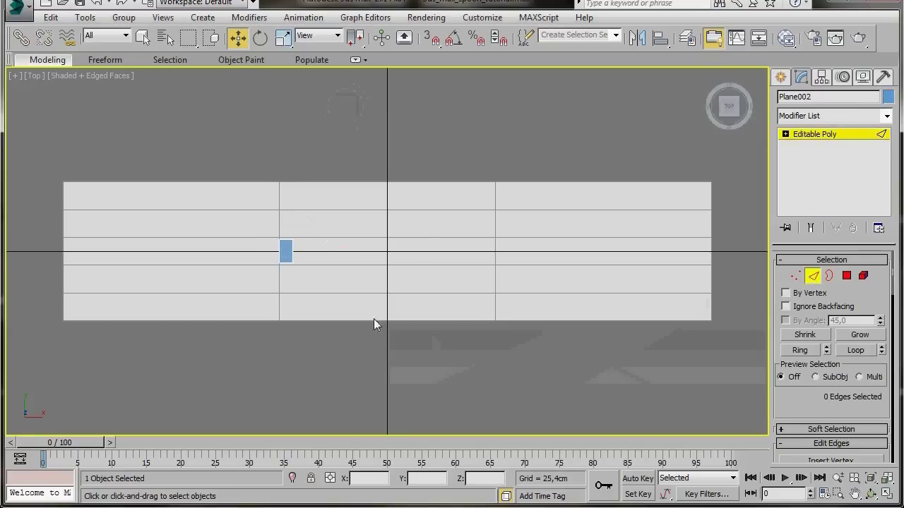
pyautogui.click(280, 250)
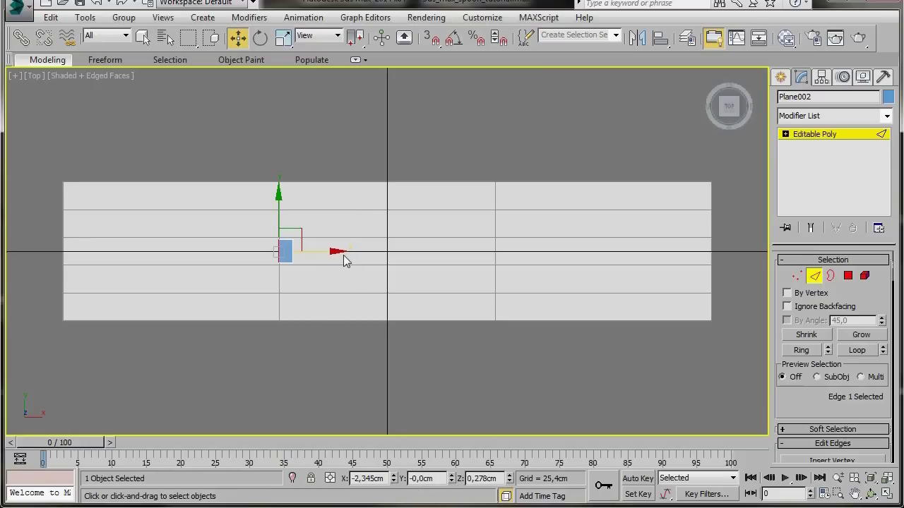
pyautogui.rightClick(282, 245)
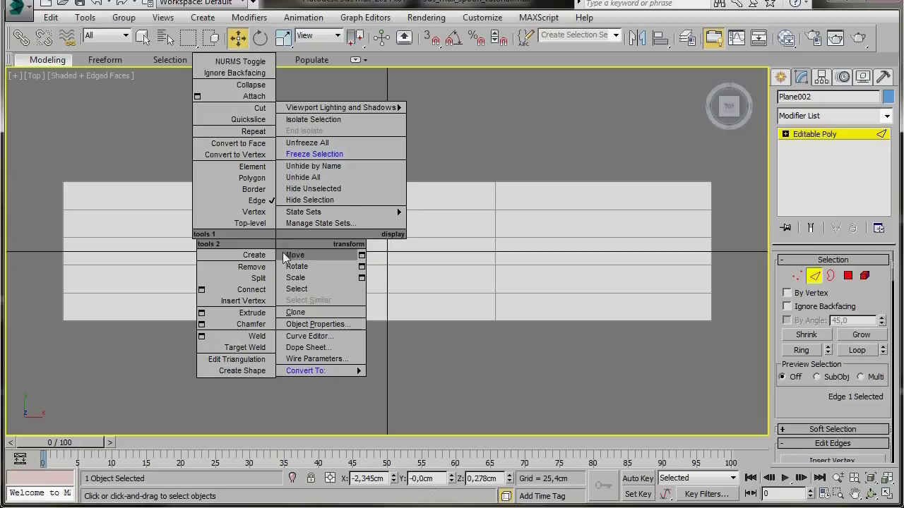
pyautogui.click(288, 275)
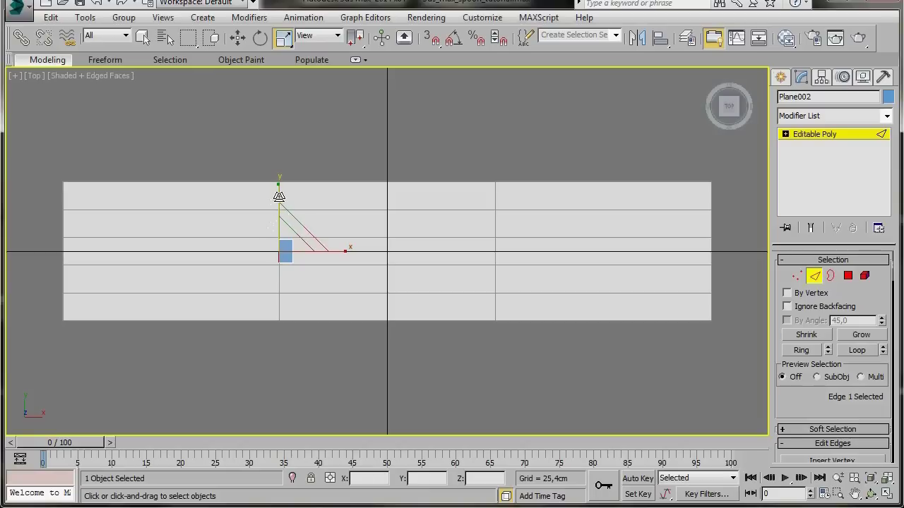
pyautogui.moveTo(279, 197); pyautogui.dragTo(279, 188)
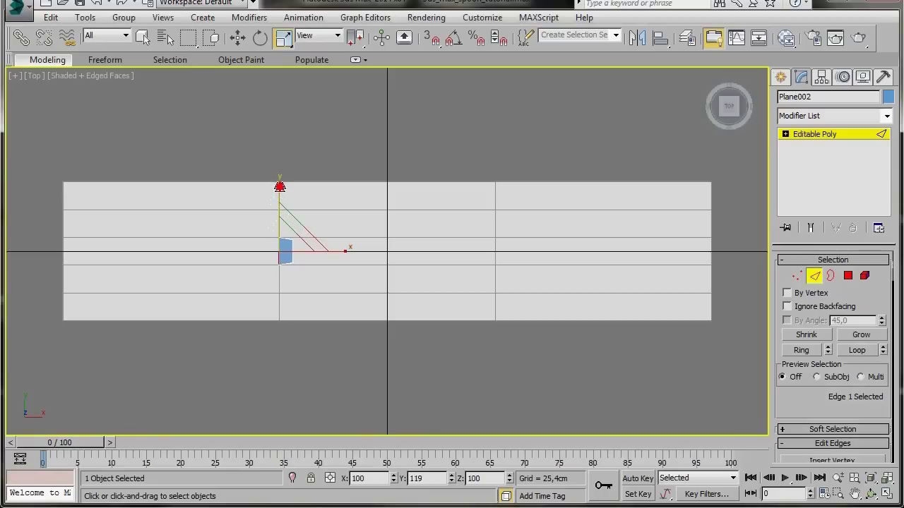
# Extend the scaled edge as a new segment to X about -2.85 cm and widen its end slightly along Y
pyautogui.rightClick(324, 260)
pyautogui.click(331, 265)
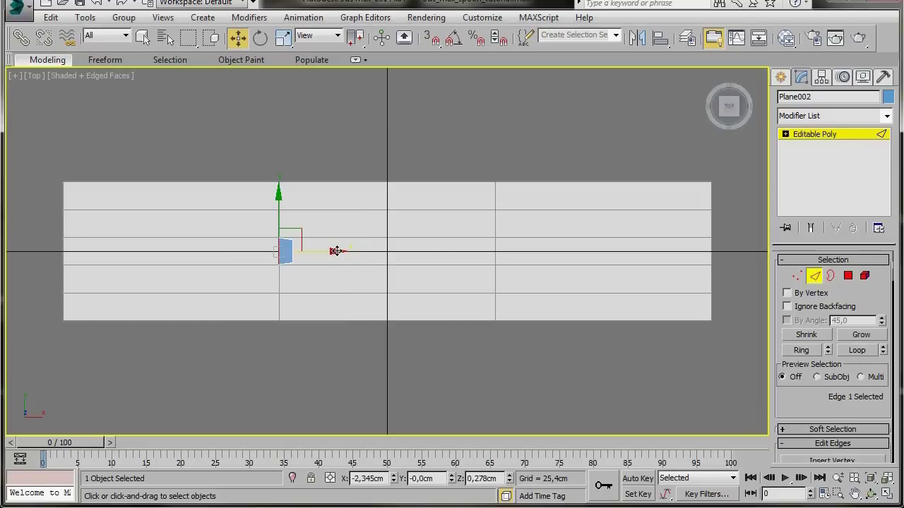
pyautogui.moveTo(337, 251); pyautogui.dragTo(314, 253)
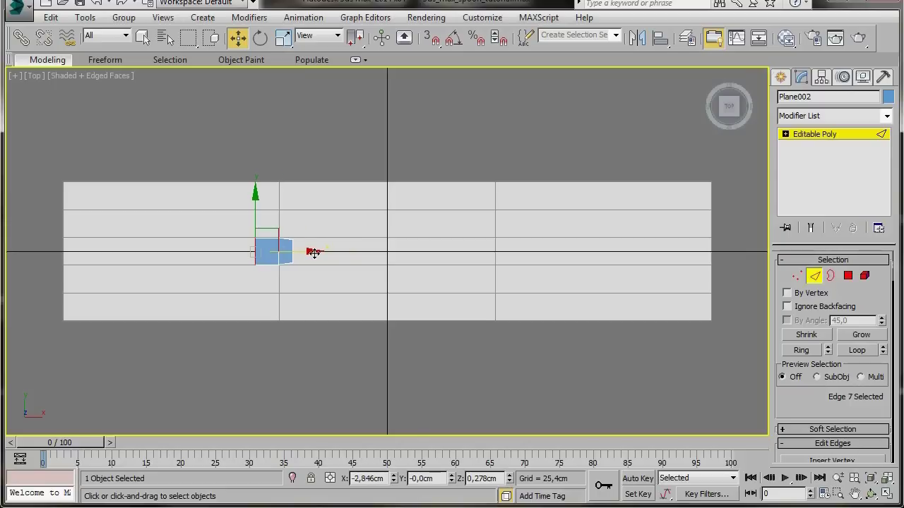
pyautogui.rightClick(256, 249)
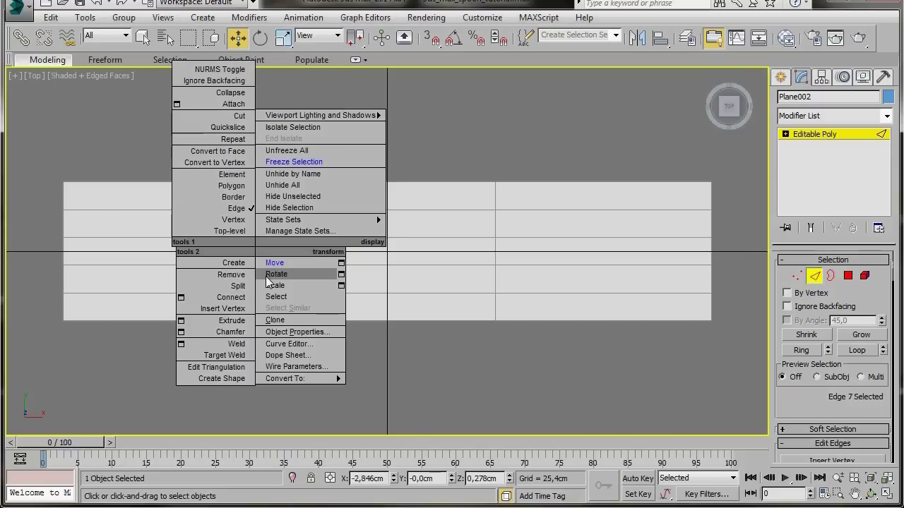
pyautogui.click(266, 287)
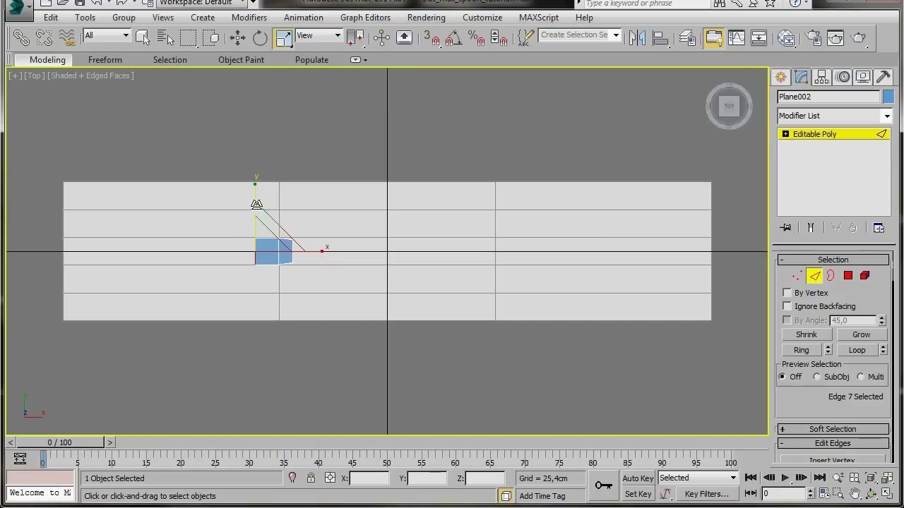
pyautogui.moveTo(255, 188); pyautogui.dragTo(255, 187)
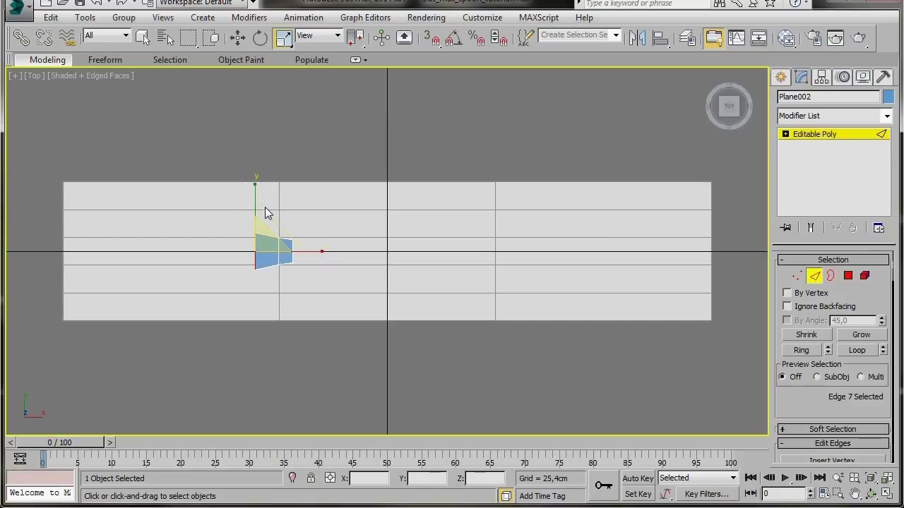
# Extend the end edge another 0.5 cm along negative X and widen it along Y almost to the reference's outer horizontal divisions
pyautogui.rightClick(306, 250)
pyautogui.click(323, 262)
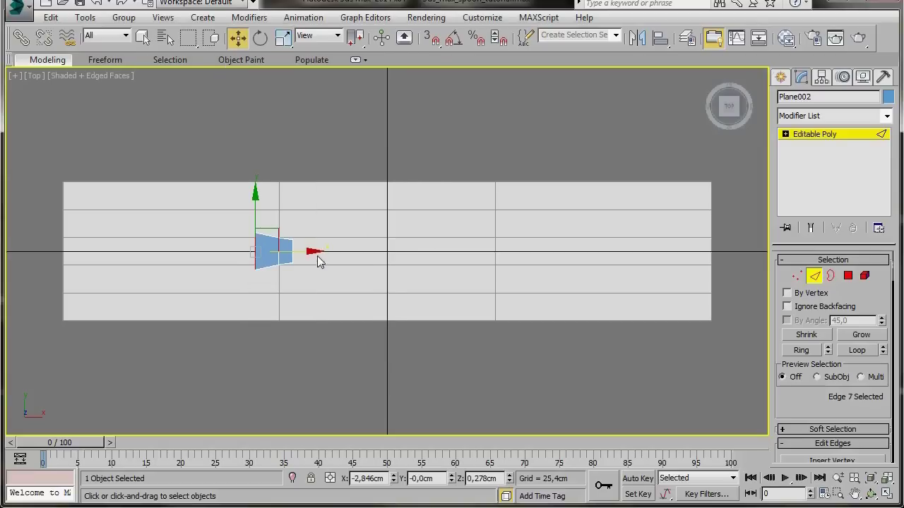
pyautogui.keyDown('shift'); pyautogui.moveTo(312, 251); pyautogui.dragTo(288, 250); pyautogui.keyUp('shift')
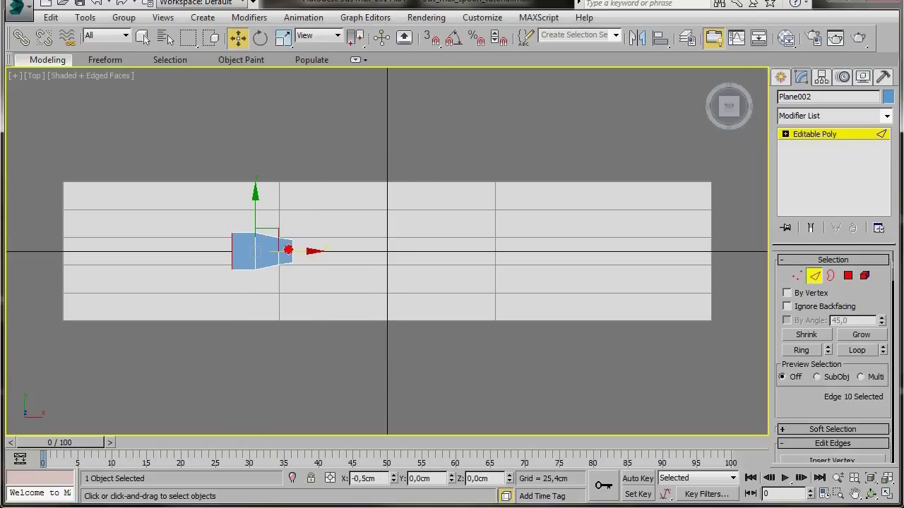
pyautogui.rightClick(231, 254)
pyautogui.click(247, 291)
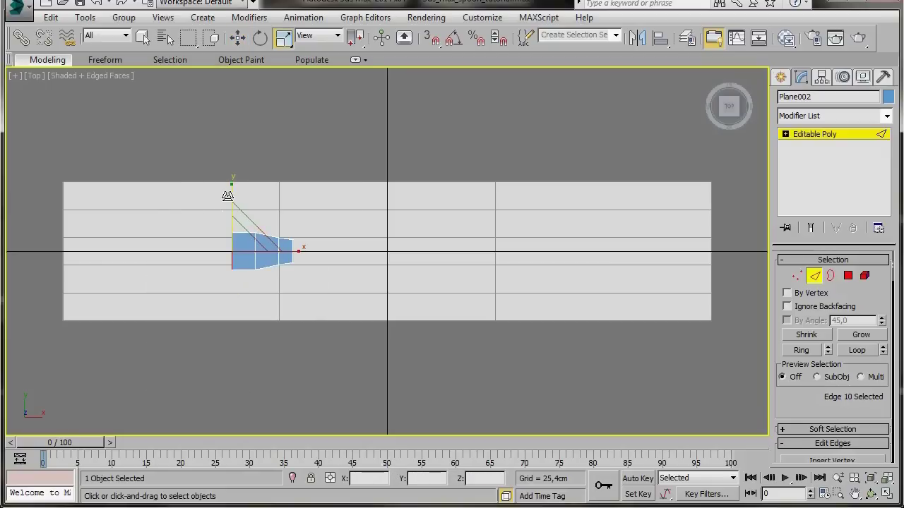
pyautogui.moveTo(232, 198); pyautogui.dragTo(232, 136)
# Extend the end edge to X about -3.85 cm and widen it along Y to nearly the reference plane's full width
pyautogui.rightClick(236, 248)
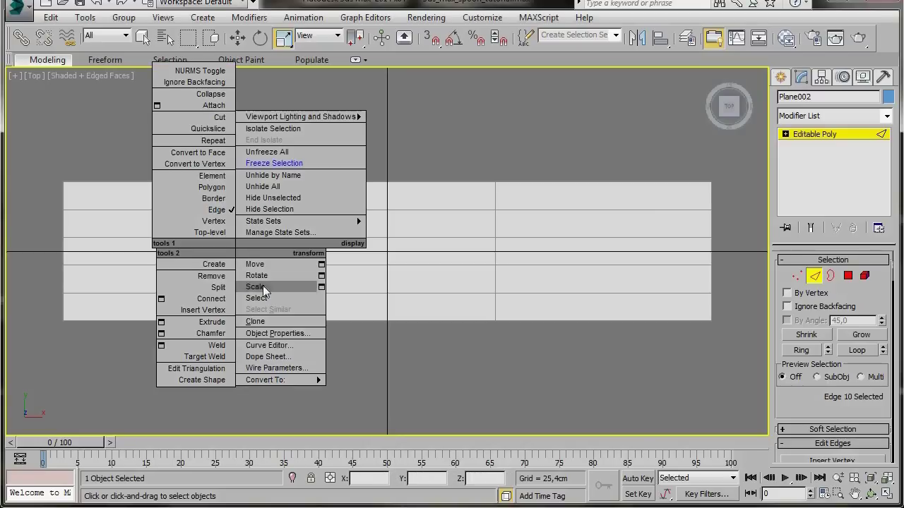
pyautogui.click(255, 264)
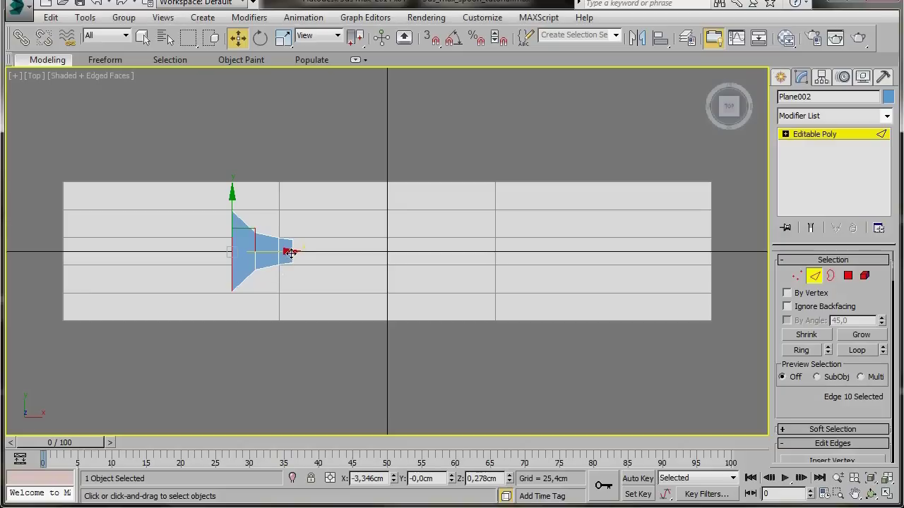
pyautogui.keyDown('shift'); pyautogui.moveTo(290, 250); pyautogui.dragTo(267, 250); pyautogui.keyUp('shift')
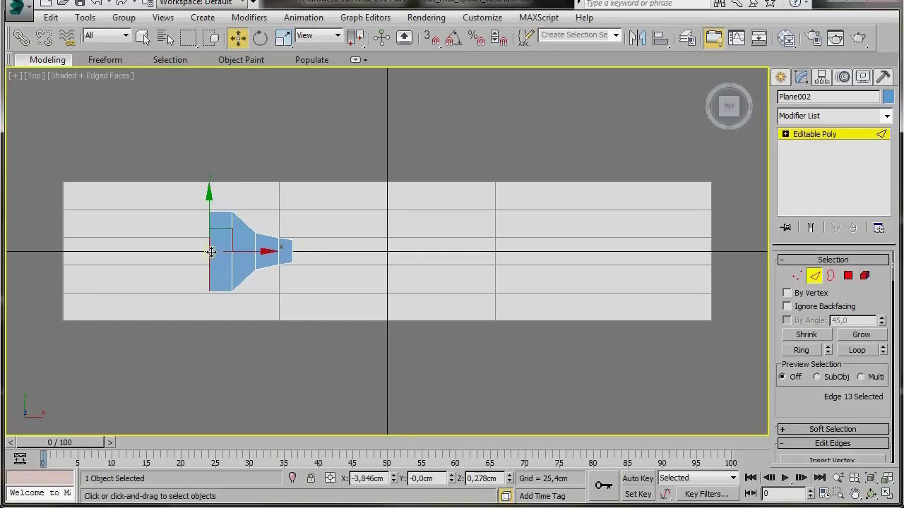
pyautogui.rightClick(212, 248)
pyautogui.click(231, 287)
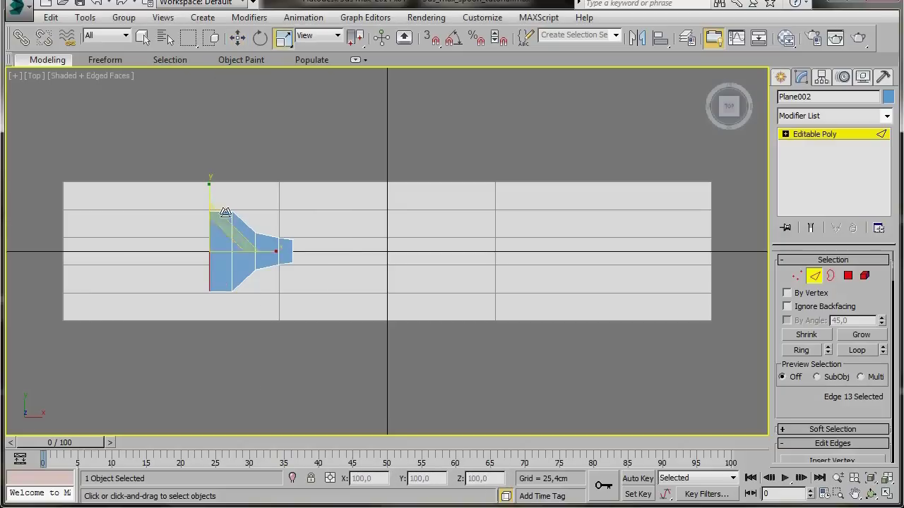
pyautogui.moveTo(209, 209); pyautogui.dragTo(205, 173)
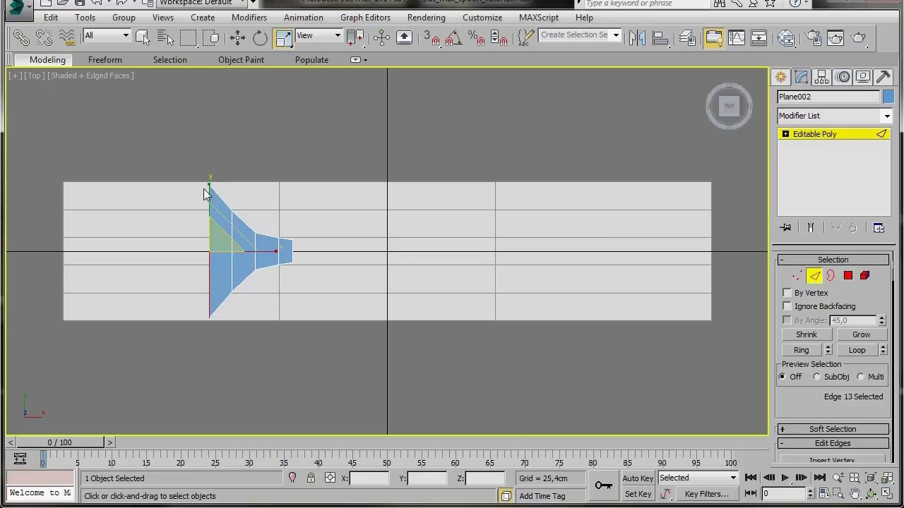
# Extend the full-width end edge as a straight segment to X about -4.36 cm
pyautogui.rightClick(216, 249)
pyautogui.click(235, 264)
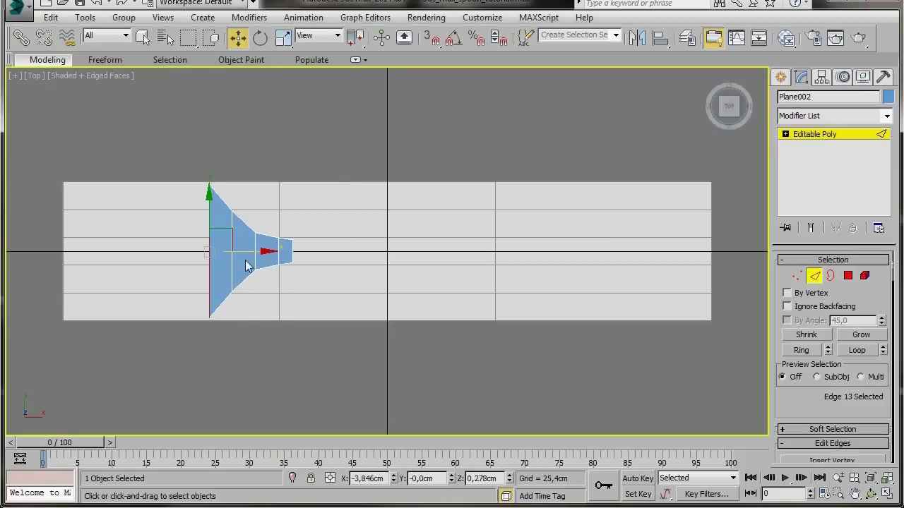
pyautogui.moveTo(264, 252); pyautogui.dragTo(182, 258)
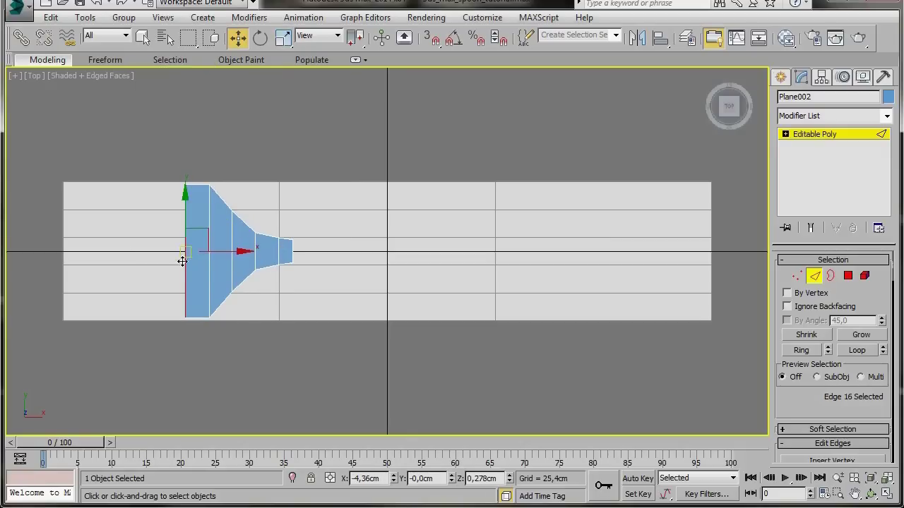
pyautogui.rightClick(179, 258)
pyautogui.click(197, 297)
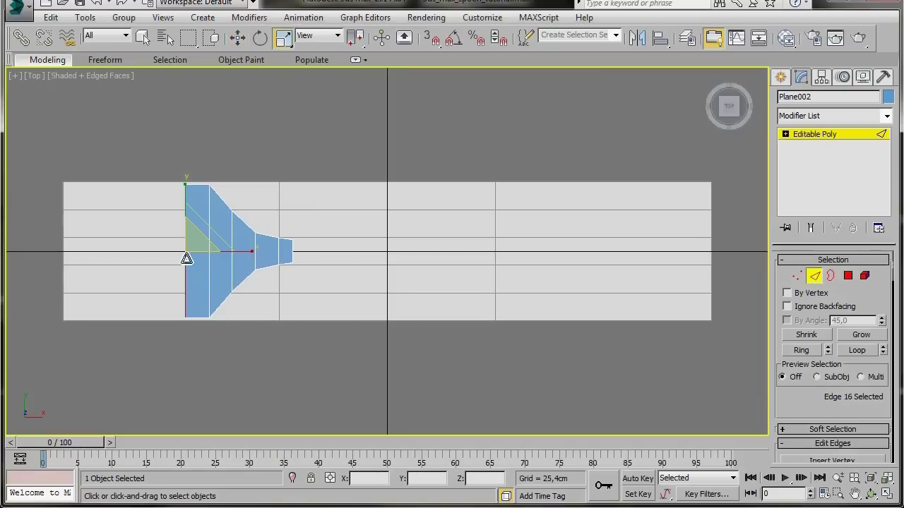
# Extend the end edge to X about -4.87 cm and narrow it slightly along Y to start rounding the bowl
pyautogui.rightClick(185, 198)
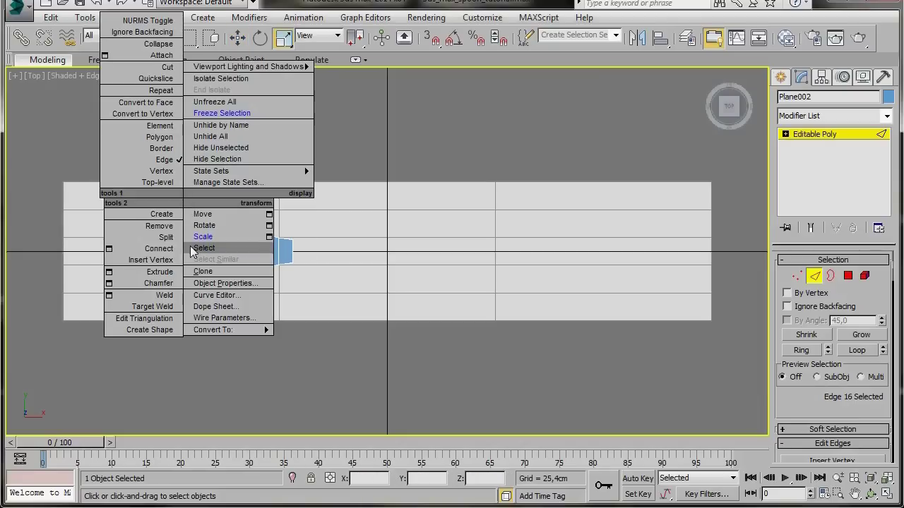
pyautogui.click(202, 215)
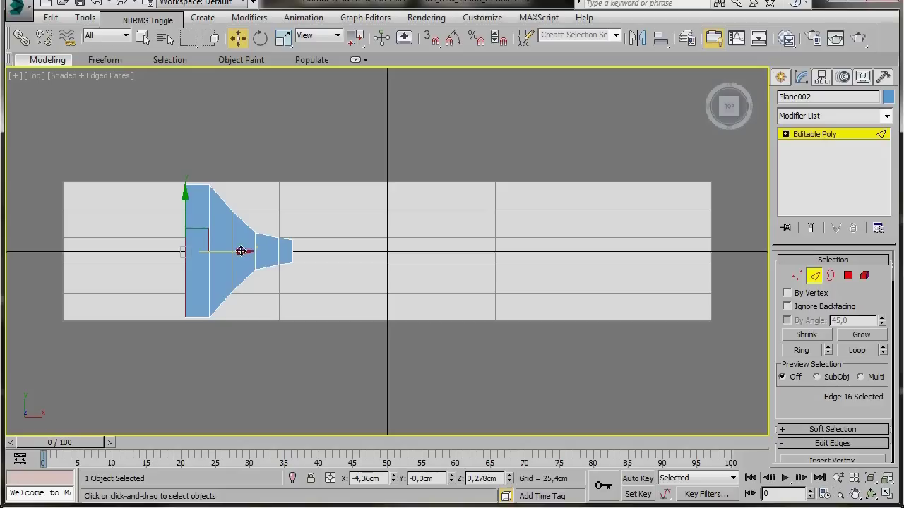
pyautogui.moveTo(238, 250); pyautogui.dragTo(217, 249)
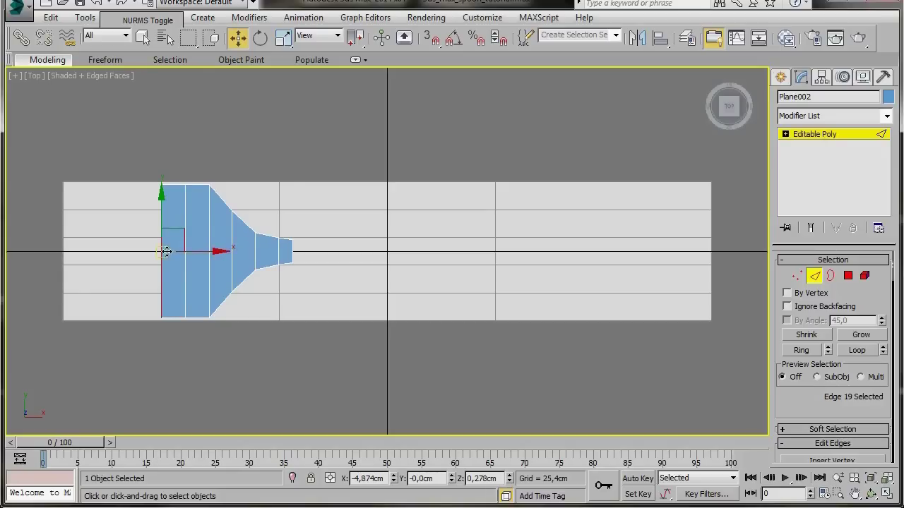
pyautogui.rightClick(163, 247)
pyautogui.click(173, 286)
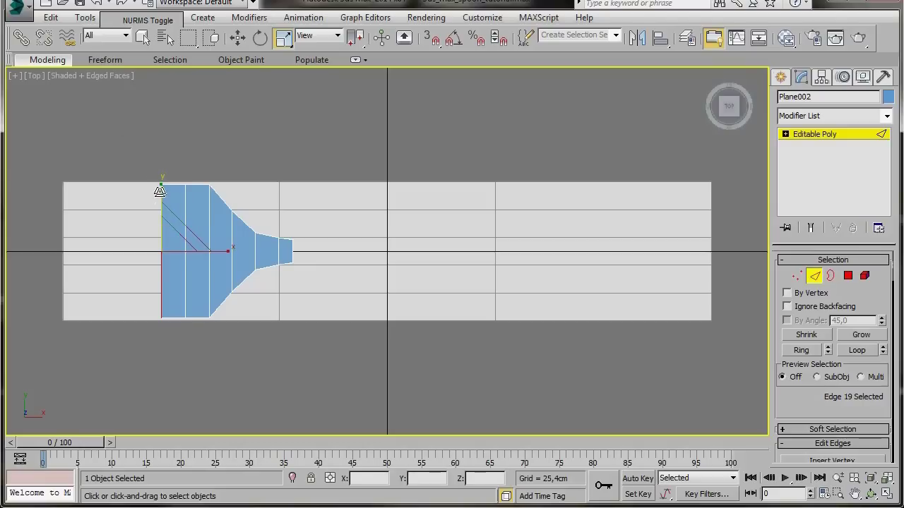
pyautogui.moveTo(159, 193); pyautogui.dragTo(158, 196)
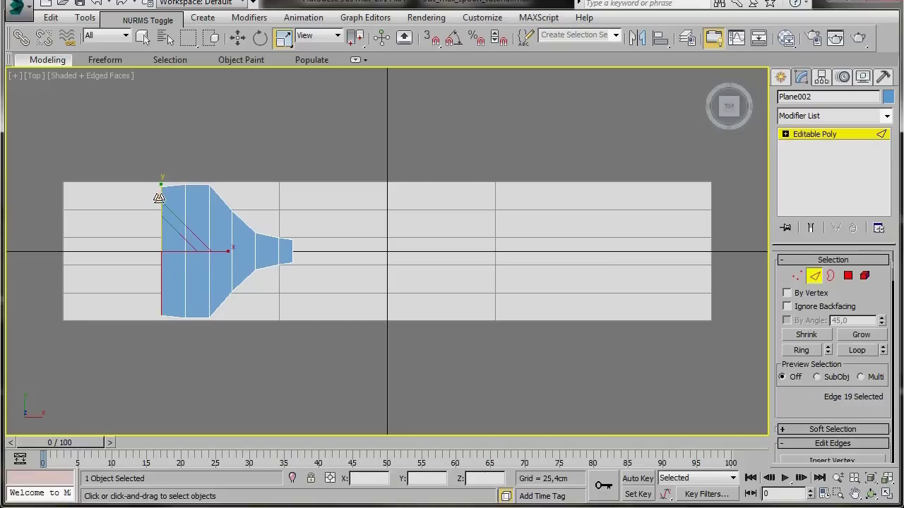
# Extend the end edge about 0.5 cm along negative X and scale it to about 91% along Y
pyautogui.rightClick(184, 248)
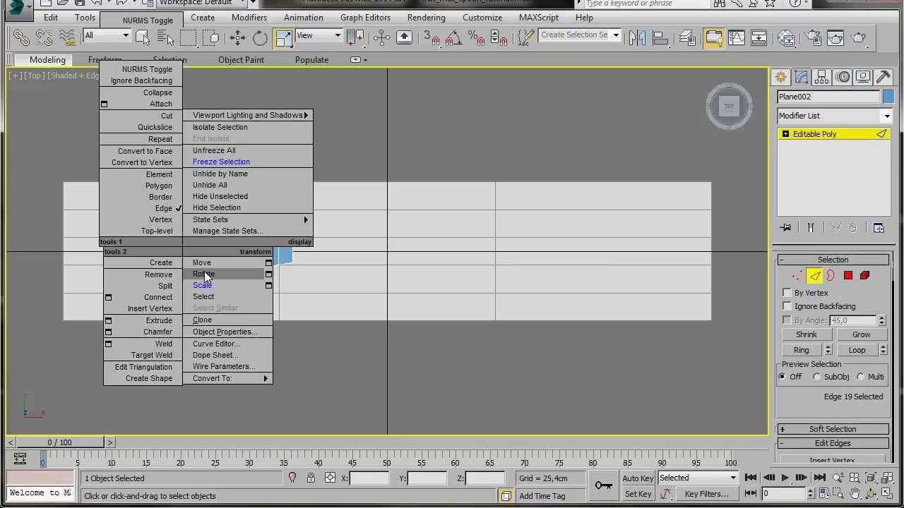
pyautogui.click(202, 262)
pyautogui.moveTo(212, 251); pyautogui.dragTo(194, 256)
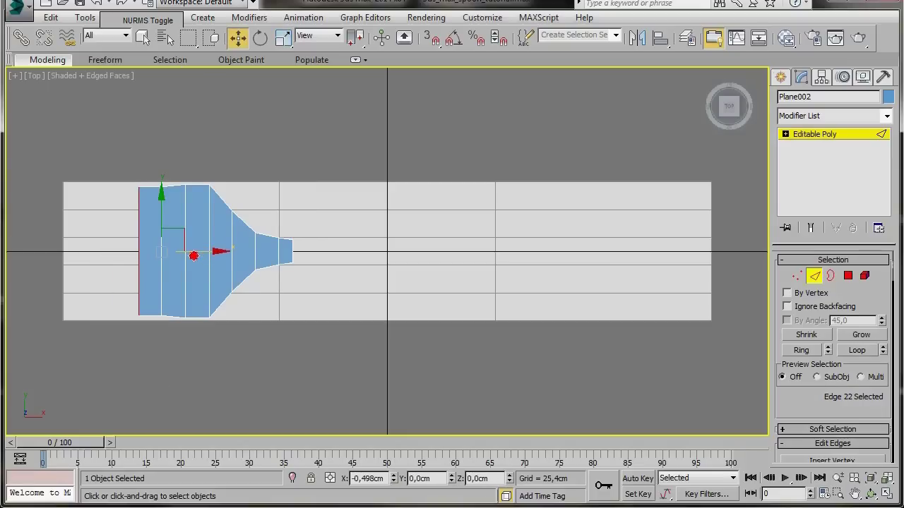
pyautogui.rightClick(132, 253)
pyautogui.click(145, 291)
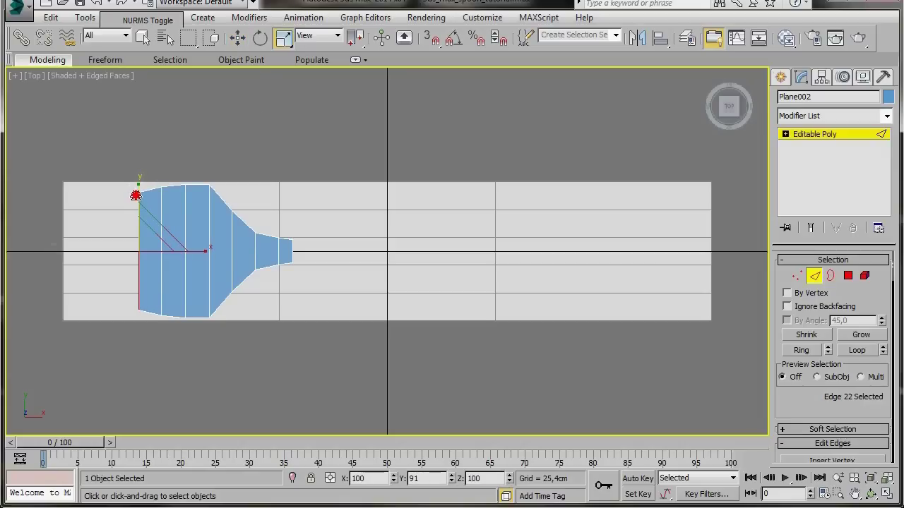
# Extend the end edge to X about -5.89 cm and narrow it further along Y to continue the bowl's rounded outline
pyautogui.rightClick(136, 247)
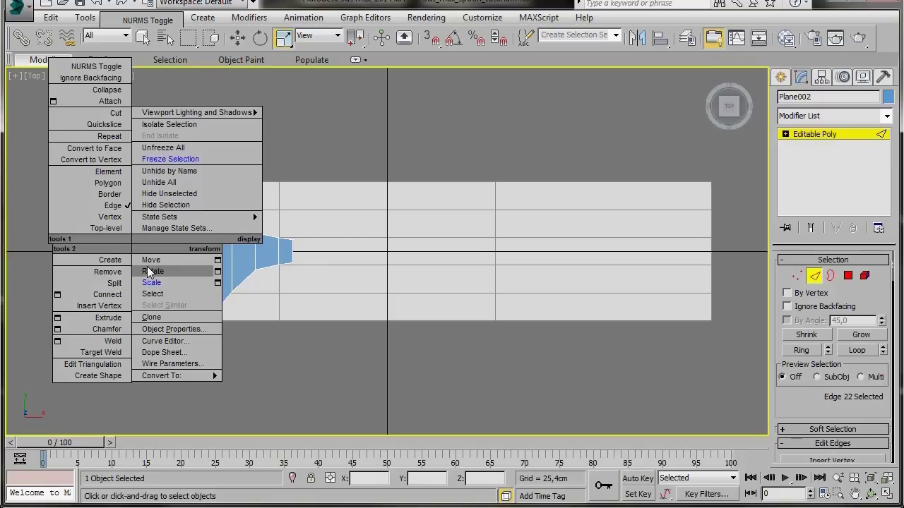
pyautogui.click(147, 288)
pyautogui.moveTo(192, 251); pyautogui.dragTo(170, 252)
pyautogui.rightClick(124, 257)
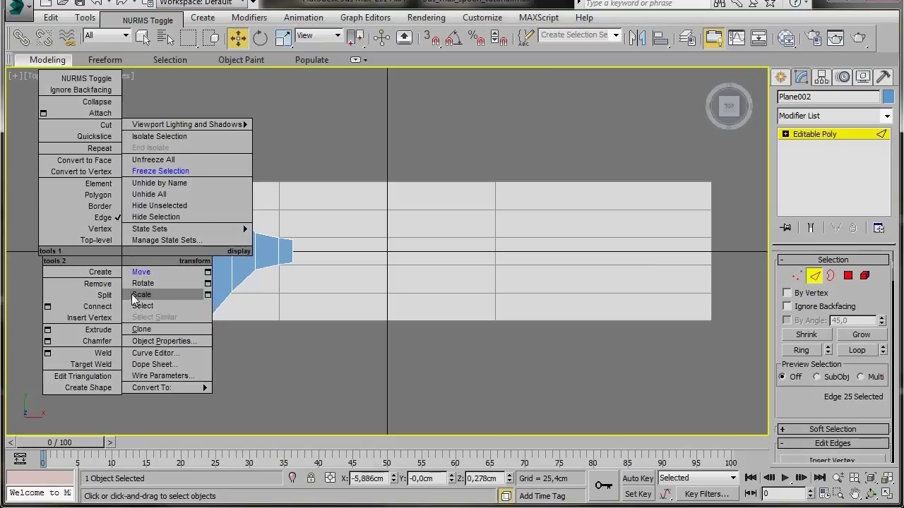
pyautogui.click(141, 294)
pyautogui.moveTo(116, 191); pyautogui.dragTo(115, 201)
# Extend the bowl's end edge to X about -6.38 cm and narrow it along Y to continue the rounded outline
pyautogui.rightClick(124, 248)
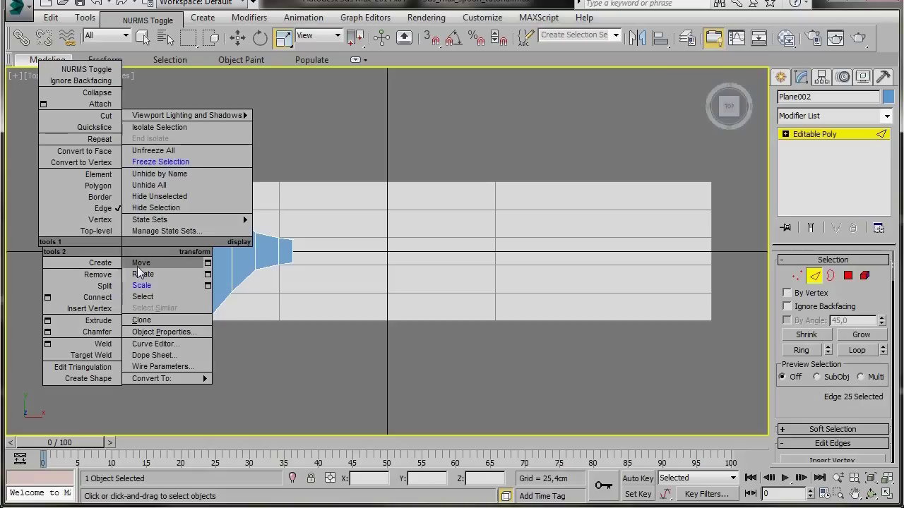
pyautogui.click(140, 262)
pyautogui.keyDown('shift'); pyautogui.moveTo(171, 252); pyautogui.dragTo(146, 252); pyautogui.keyUp('shift')
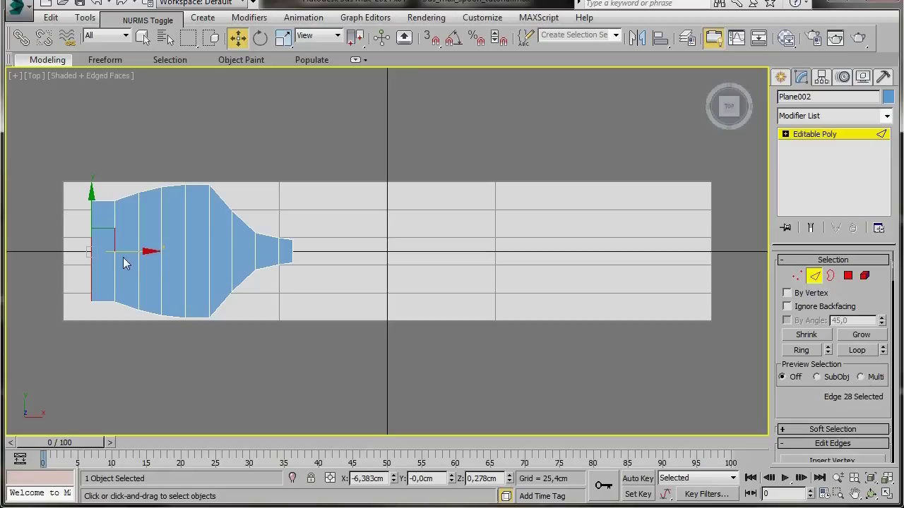
pyautogui.rightClick(87, 228)
pyautogui.click(106, 266)
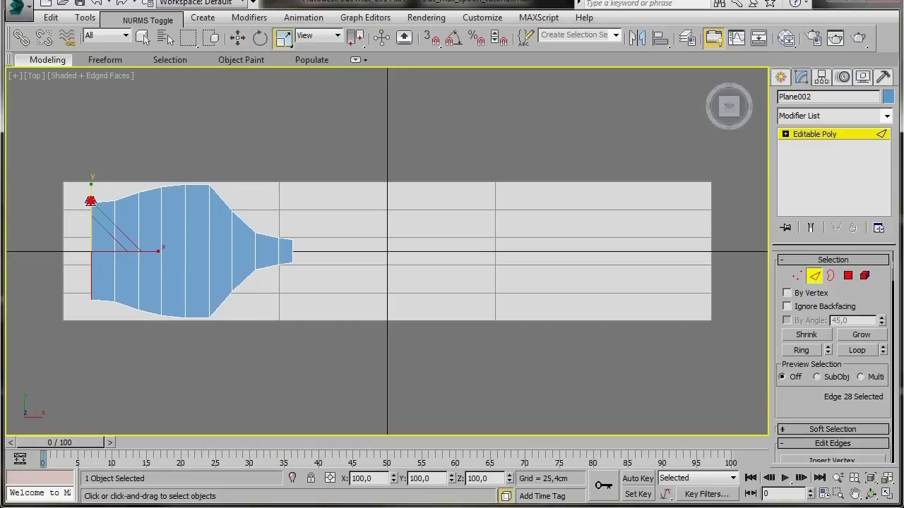
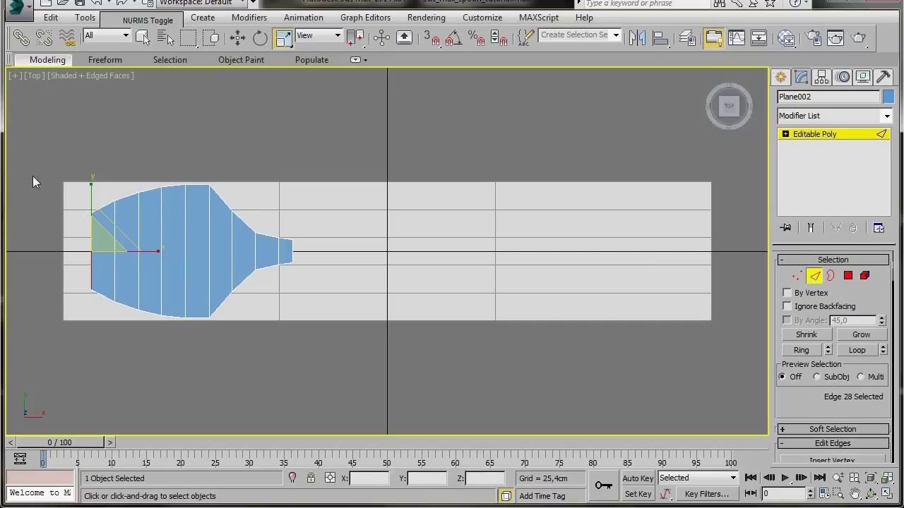
# Extend the bowl's end edge to X about -6.94 cm and narrow it strongly along Y to form the bowl's tip
pyautogui.rightClick(93, 243)
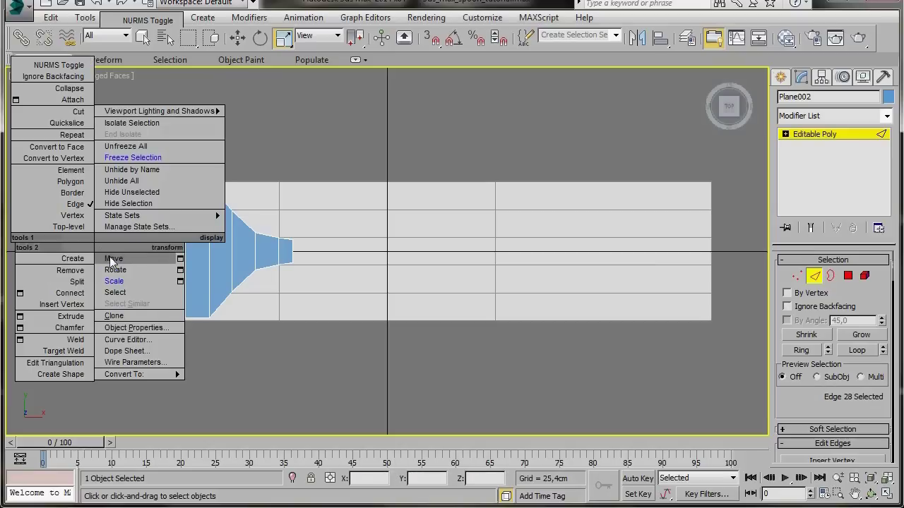
pyautogui.click(113, 259)
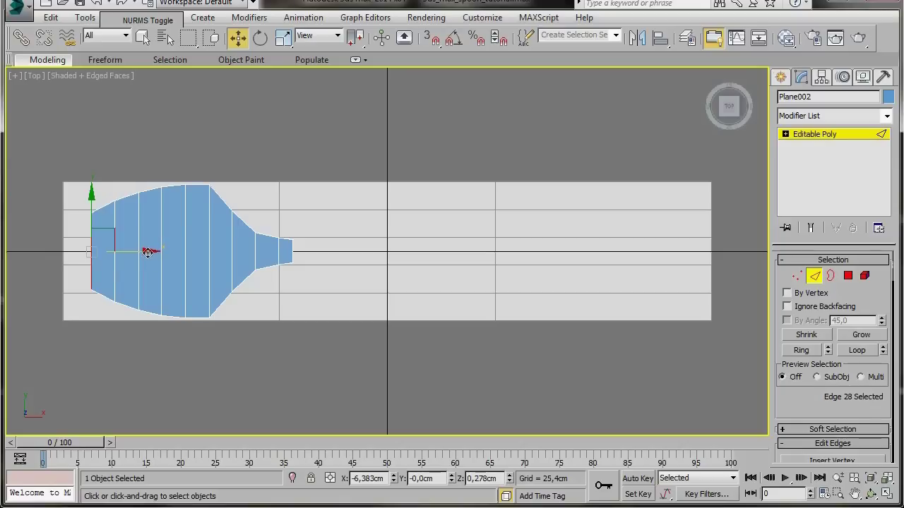
pyautogui.keyDown('shift'); pyautogui.moveTo(148, 252); pyautogui.dragTo(67, 247); pyautogui.keyUp('shift')
pyautogui.rightClick(67, 247)
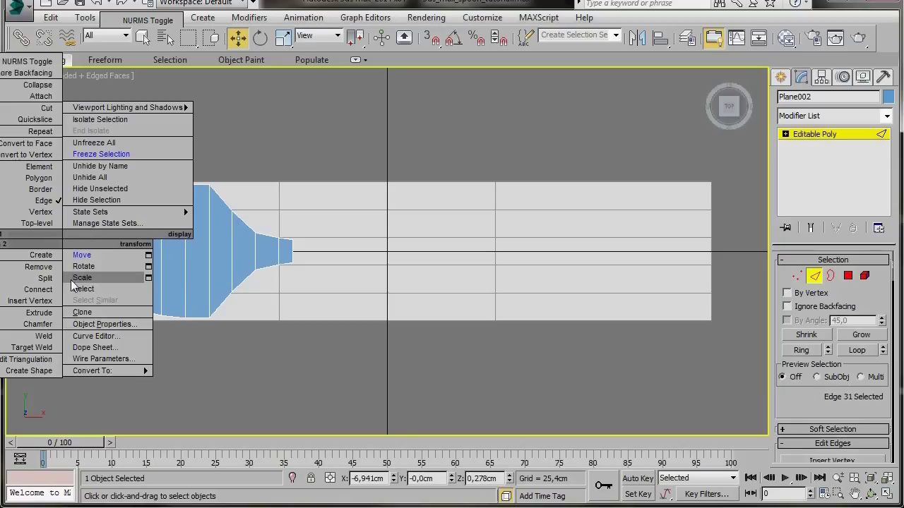
pyautogui.click(130, 281)
pyautogui.moveTo(63, 186); pyautogui.dragTo(65, 251)
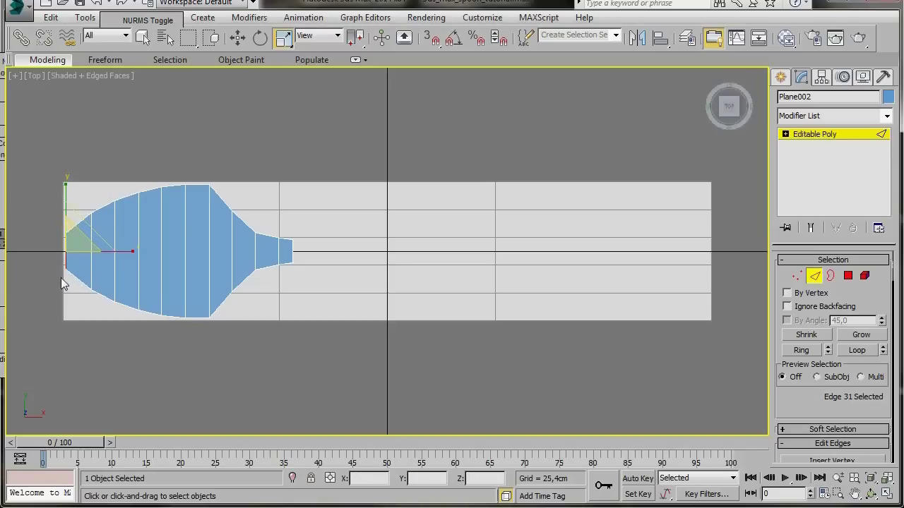
# Narrow the full-width edge nearest the neck slightly along Y to round the bowl's shoulder
pyautogui.click(208, 246)
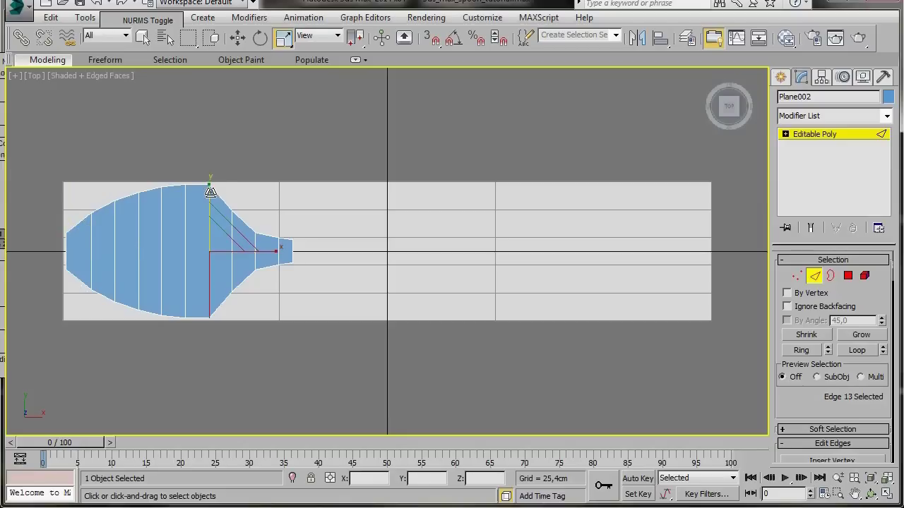
pyautogui.moveTo(209, 192); pyautogui.dragTo(210, 195)
pyautogui.click(252, 156)
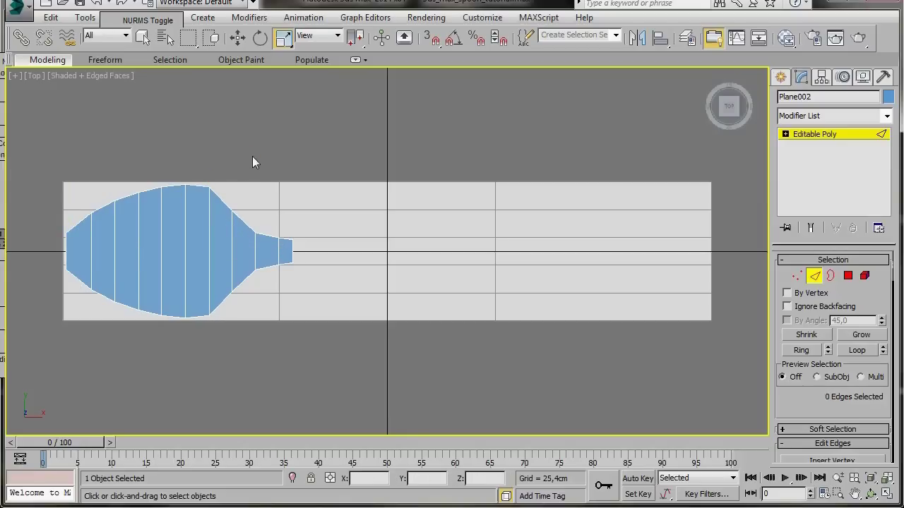
pyautogui.click(209, 234)
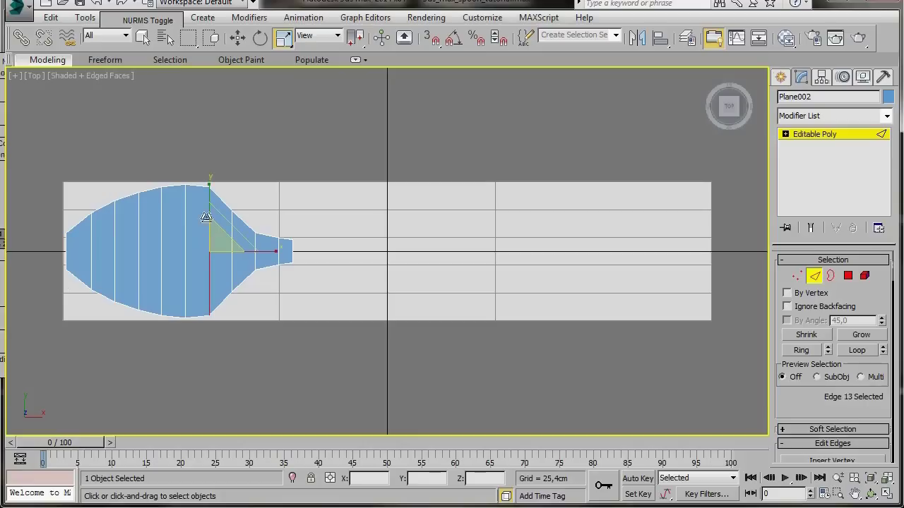
pyautogui.moveTo(207, 191); pyautogui.dragTo(209, 197)
pyautogui.click(237, 162)
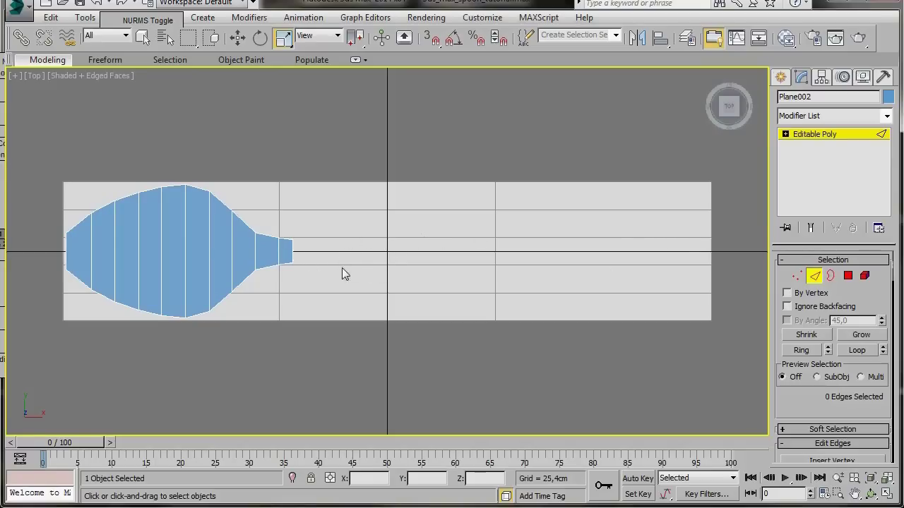
# Extend the neck's end edge along positive X in two segments, to about -1.14 cm and about -0.01 cm
pyautogui.click(292, 249)
pyautogui.rightClick(293, 252)
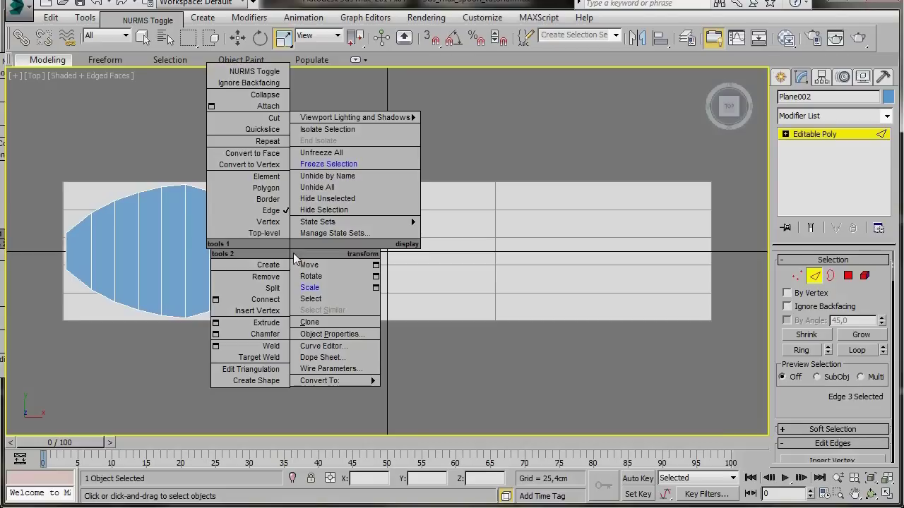
pyautogui.click(300, 265)
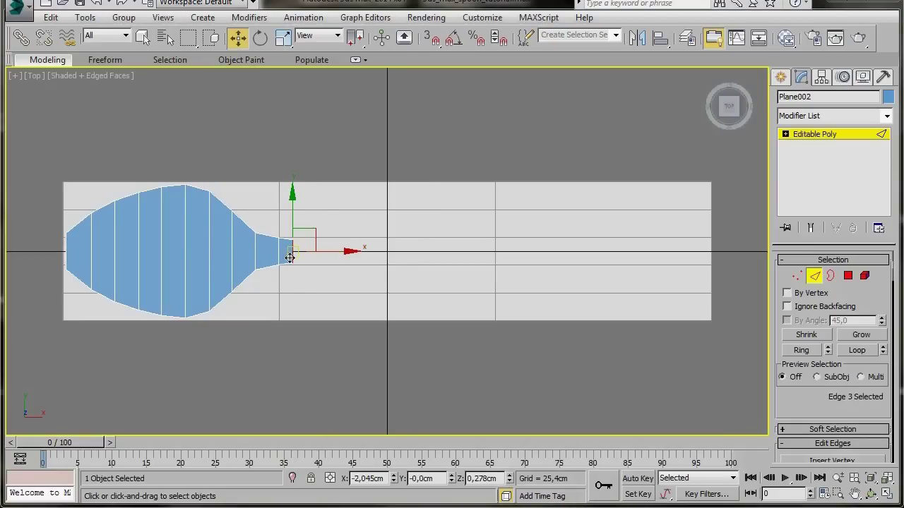
pyautogui.keyDown('shift'); pyautogui.moveTo(343, 252); pyautogui.dragTo(389, 252); pyautogui.keyUp('shift')
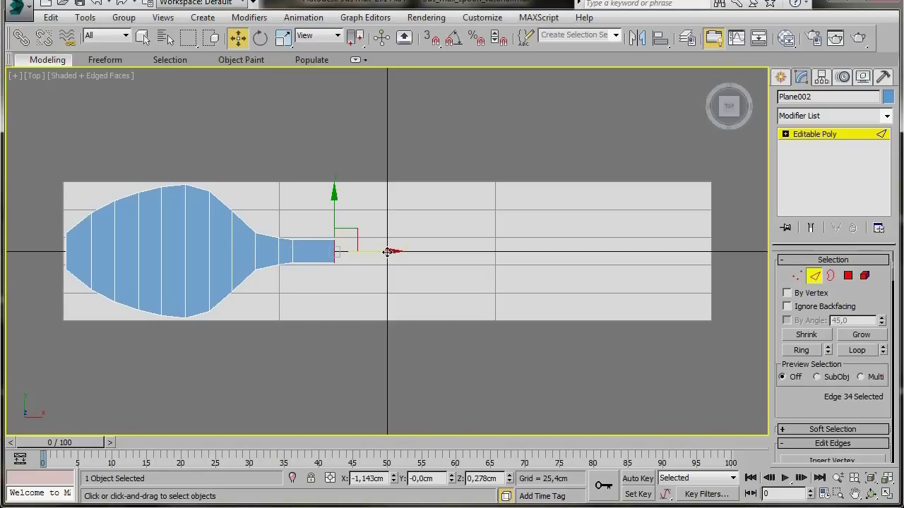
pyautogui.keyDown('shift'); pyautogui.moveTo(389, 251); pyautogui.dragTo(442, 244); pyautogui.keyUp('shift')
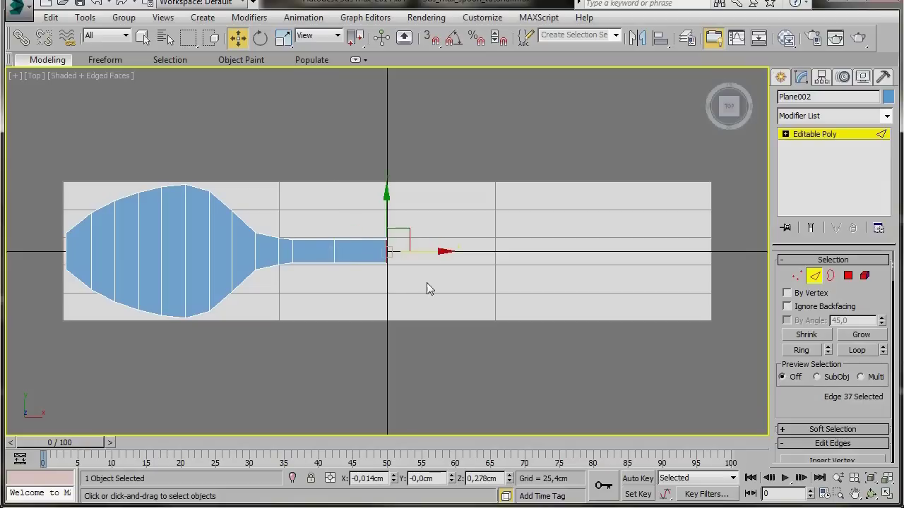
# Widen the handle's end edge at the origin slightly along Y
pyautogui.rightClick(385, 262)
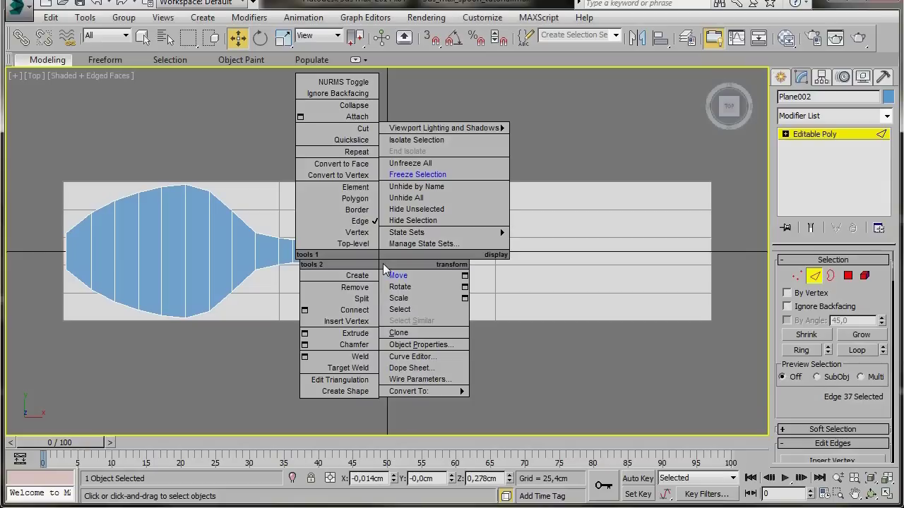
pyautogui.click(395, 300)
pyautogui.moveTo(389, 212); pyautogui.dragTo(397, 203)
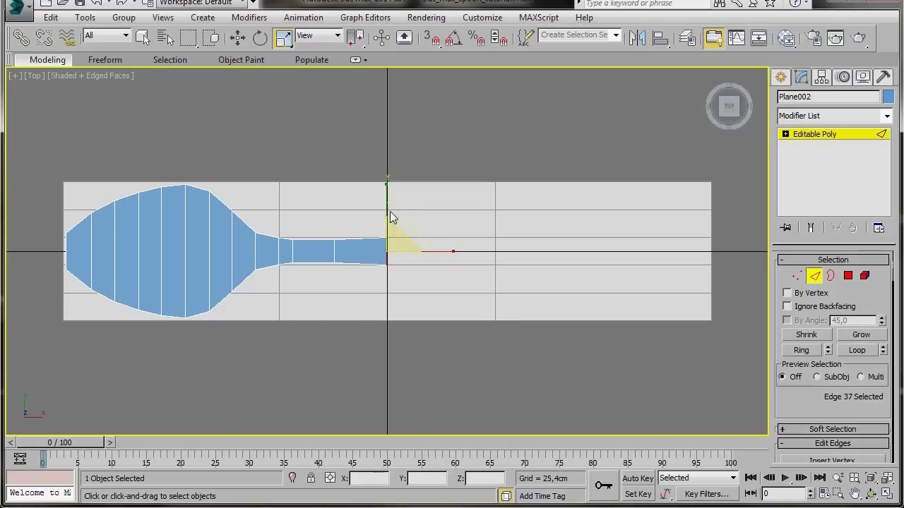
# Extend the handle's end edge to X about 6.68 cm and widen it along Y so the handle flares
pyautogui.rightClick(384, 267)
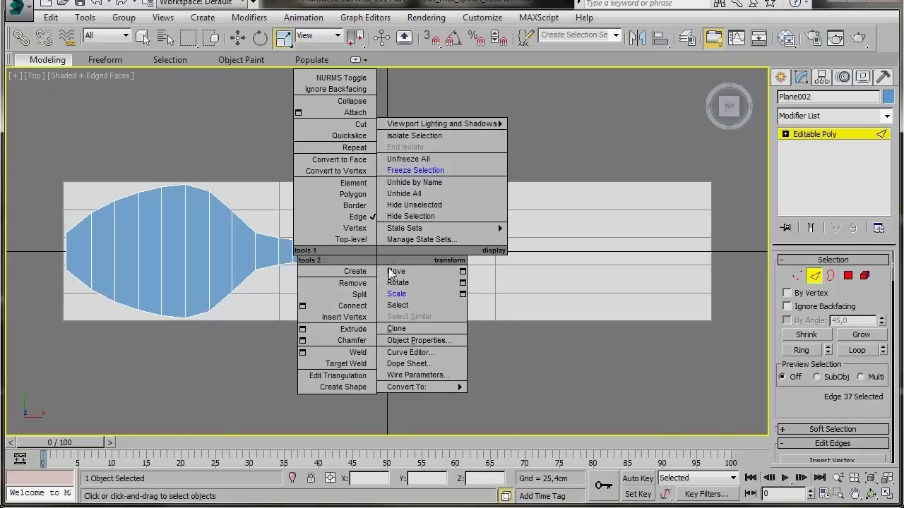
pyautogui.click(393, 274)
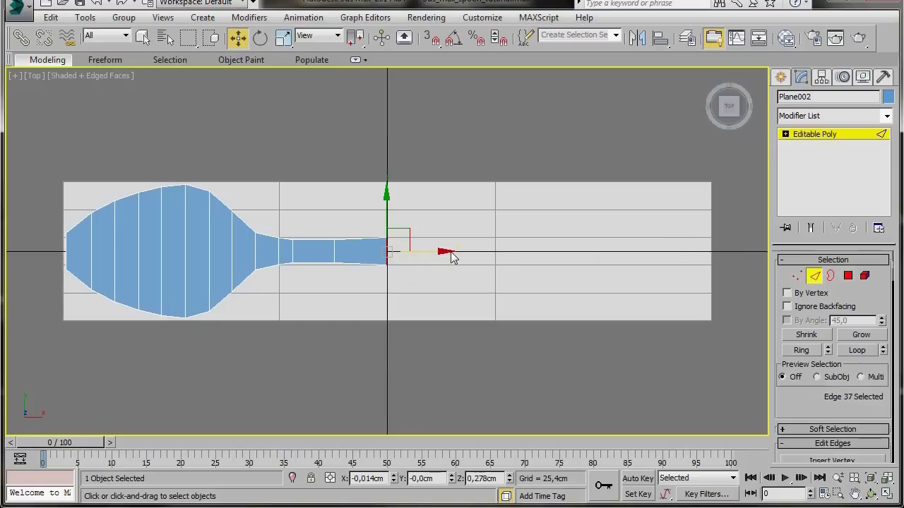
pyautogui.keyDown('shift'); pyautogui.moveTo(441, 252); pyautogui.dragTo(749, 262); pyautogui.keyUp('shift')
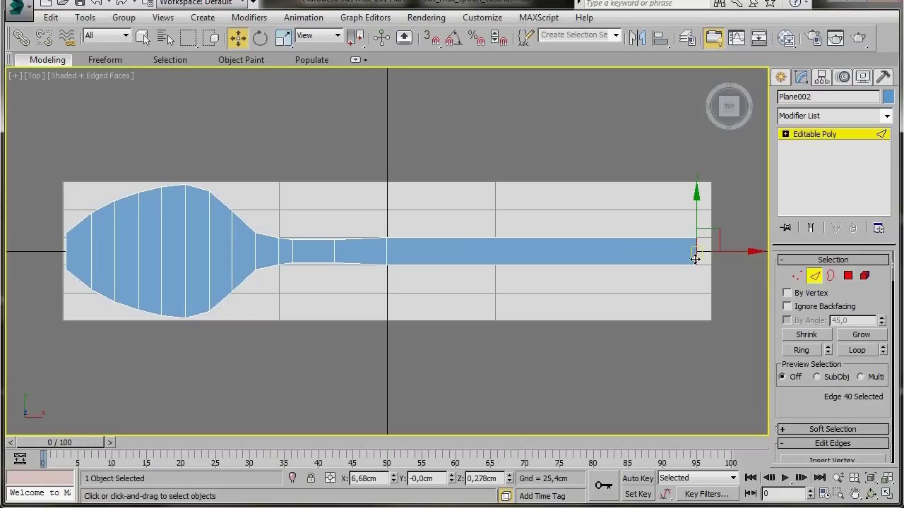
pyautogui.rightClick(694, 259)
pyautogui.click(709, 298)
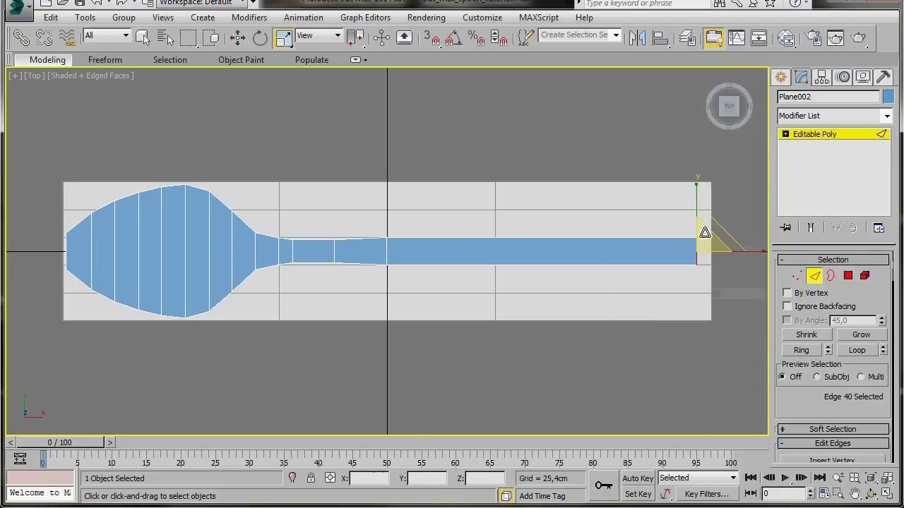
pyautogui.moveTo(697, 221); pyautogui.dragTo(690, 185)
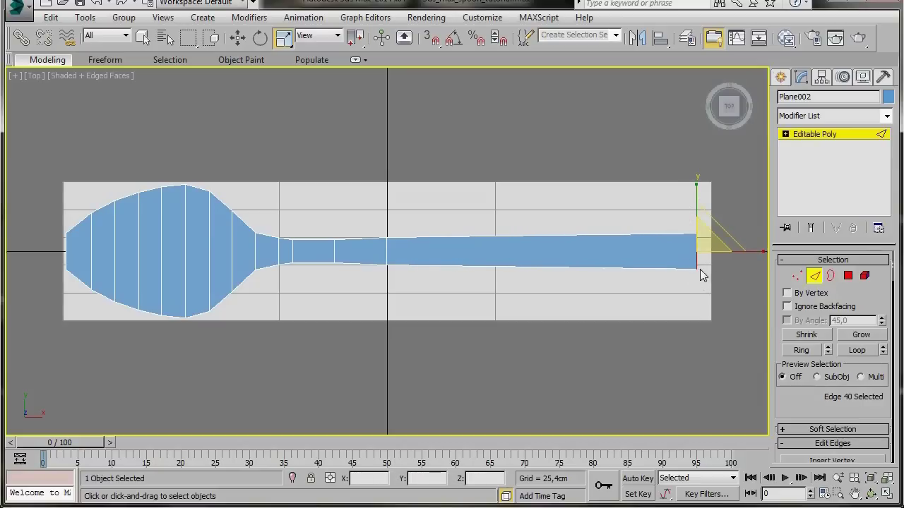
# Extend the handle's end edge to X about 6.98 cm and scale it to about 84% along Y
pyautogui.rightClick(696, 273)
pyautogui.click(708, 280)
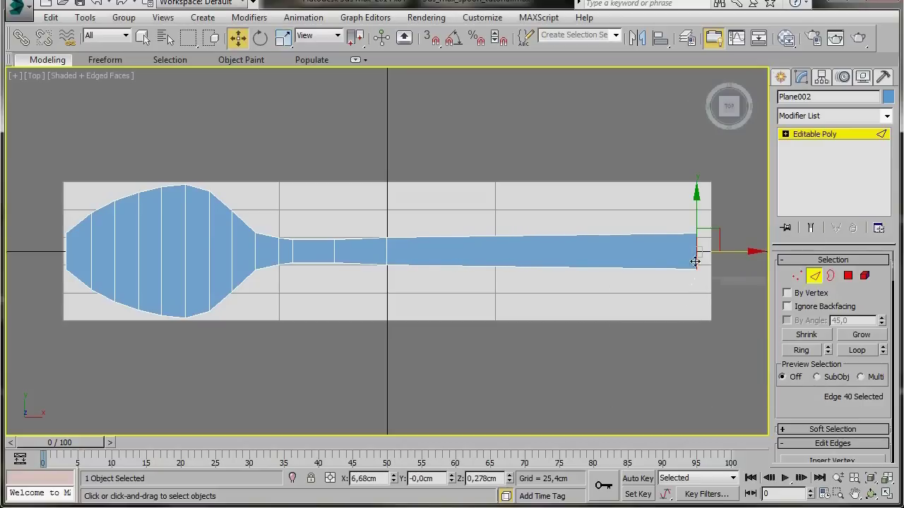
pyautogui.keyDown('shift'); pyautogui.moveTo(737, 252); pyautogui.dragTo(751, 250); pyautogui.keyUp('shift')
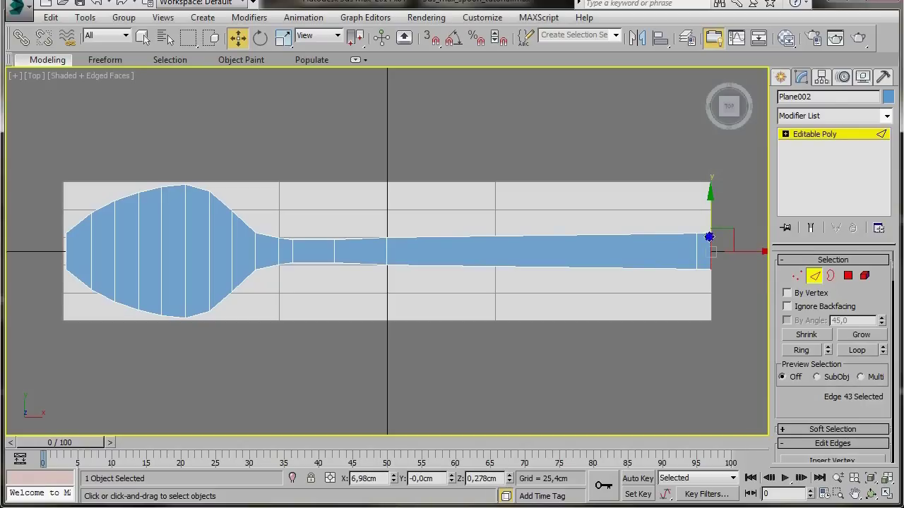
pyautogui.rightClick(709, 237)
pyautogui.click(667, 270)
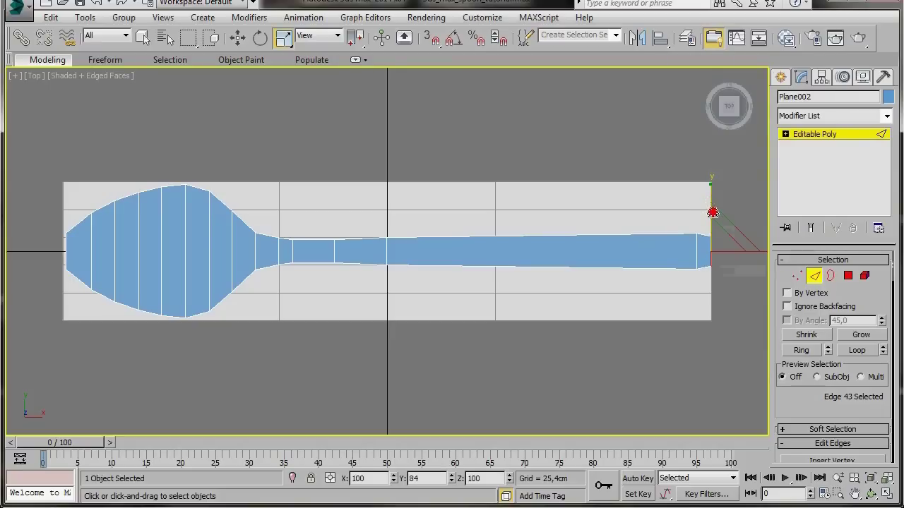
pyautogui.click(693, 285)
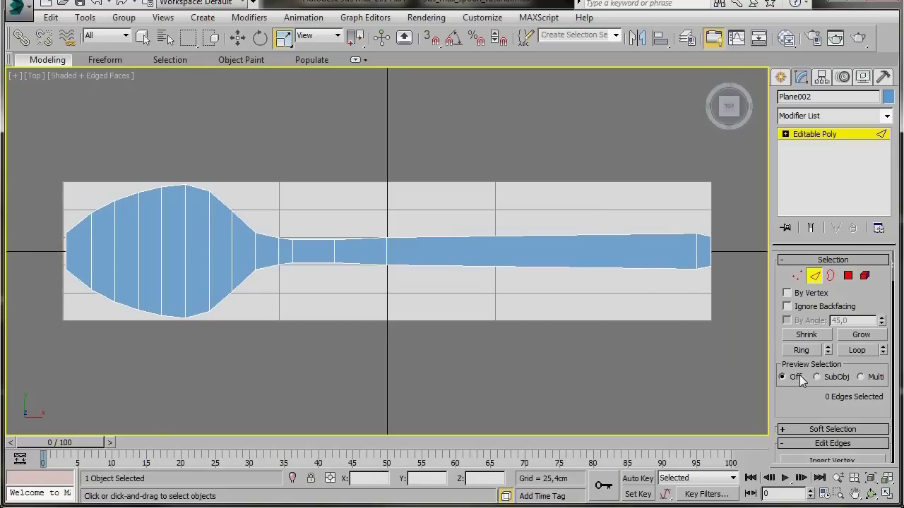
# Preview the spoon outline with NURMS subdivision, then turn the subdivision off again
pyautogui.scroll(-5, 788, 403)
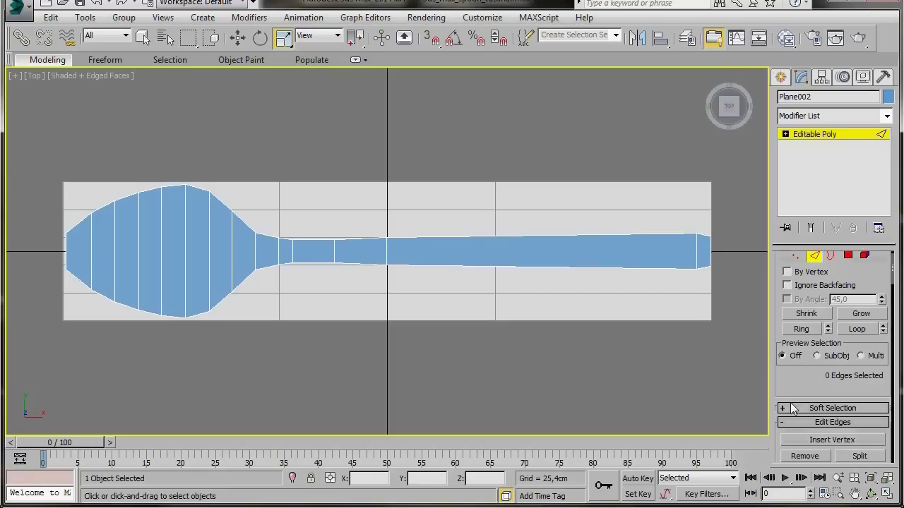
pyautogui.scroll(-6, 790, 403)
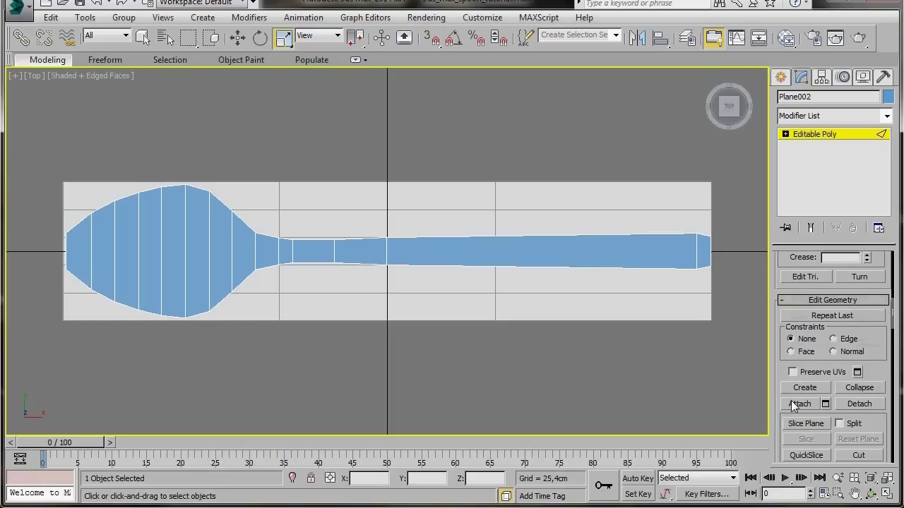
pyautogui.scroll(-5, 785, 401)
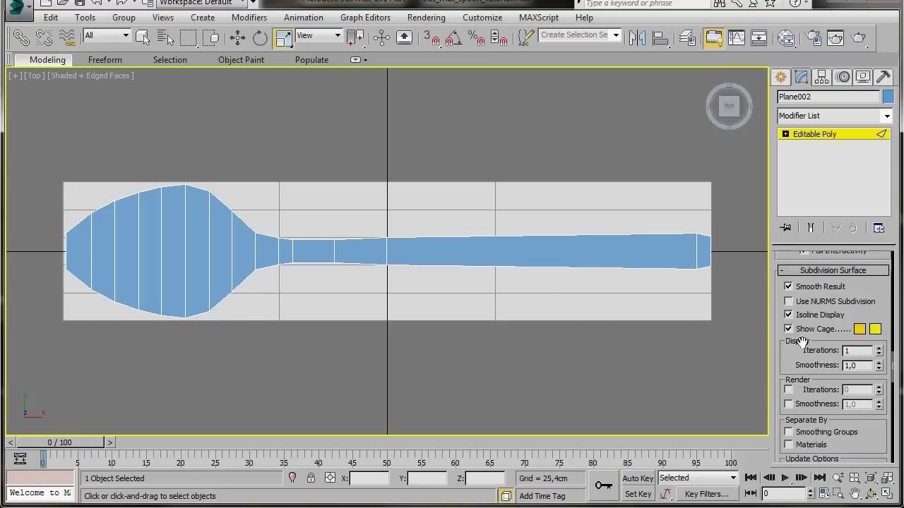
pyautogui.click(789, 302)
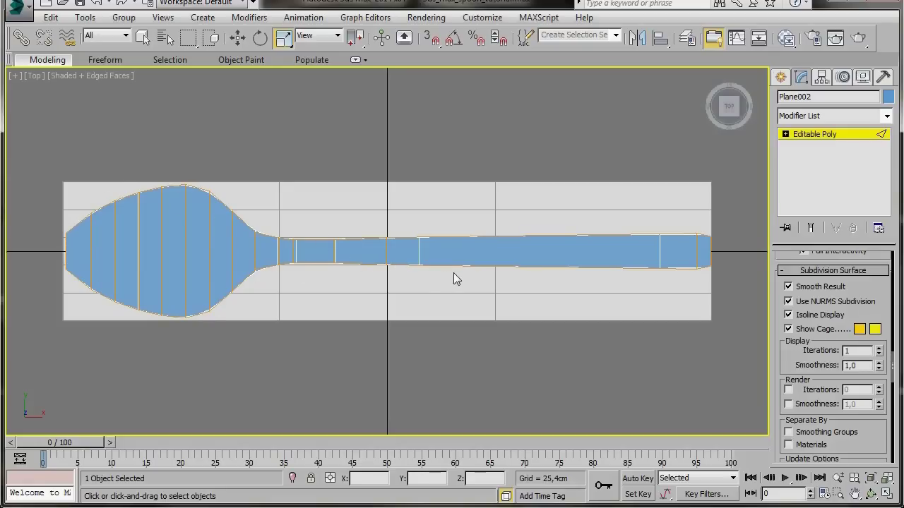
pyautogui.click(789, 301)
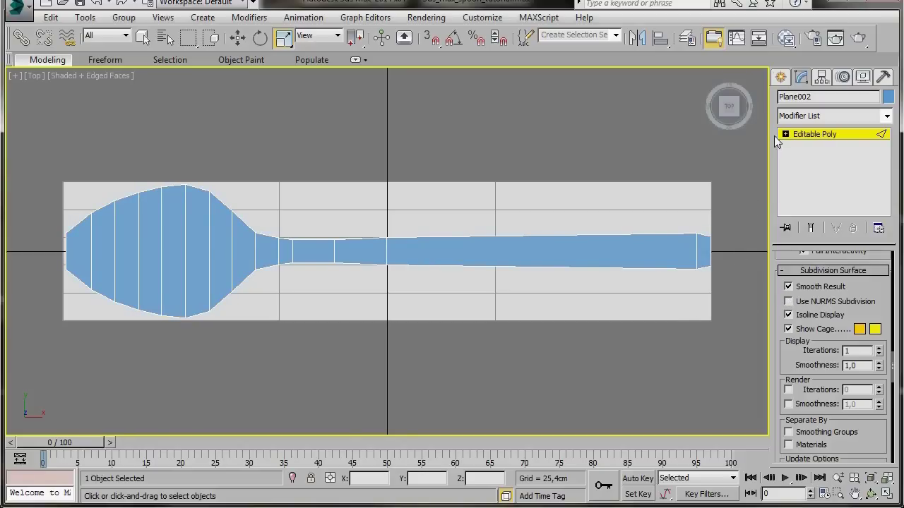
# Select the edge at the bowl's tip and expand the selection to all crosswise edges of the spoon with Ring
pyautogui.press('2')
pyautogui.click(68, 250)
pyautogui.rightClick(68, 251)
pyautogui.click(142, 260)
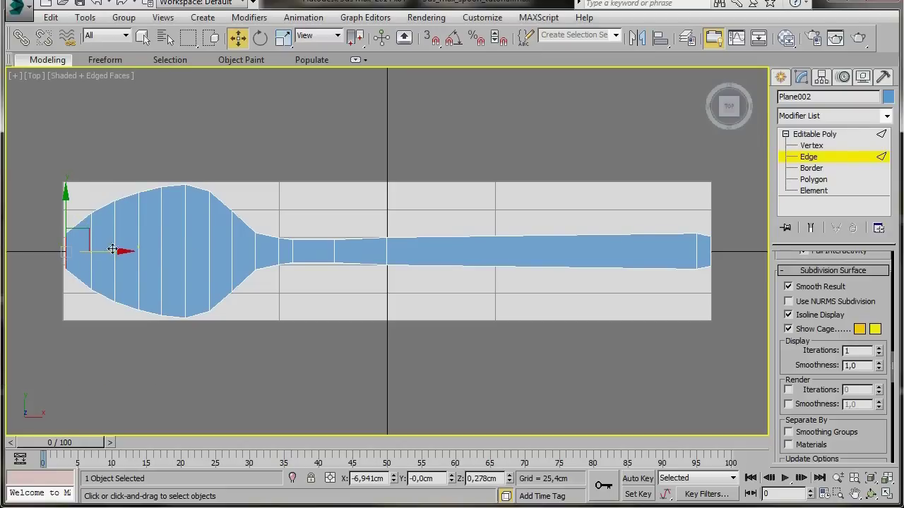
pyautogui.scroll(6, 780, 303)
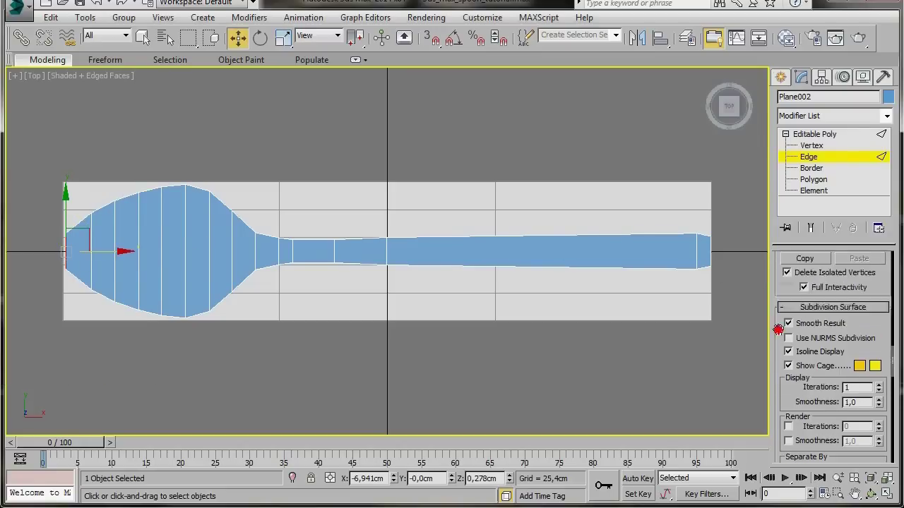
pyautogui.scroll(3, 787, 339)
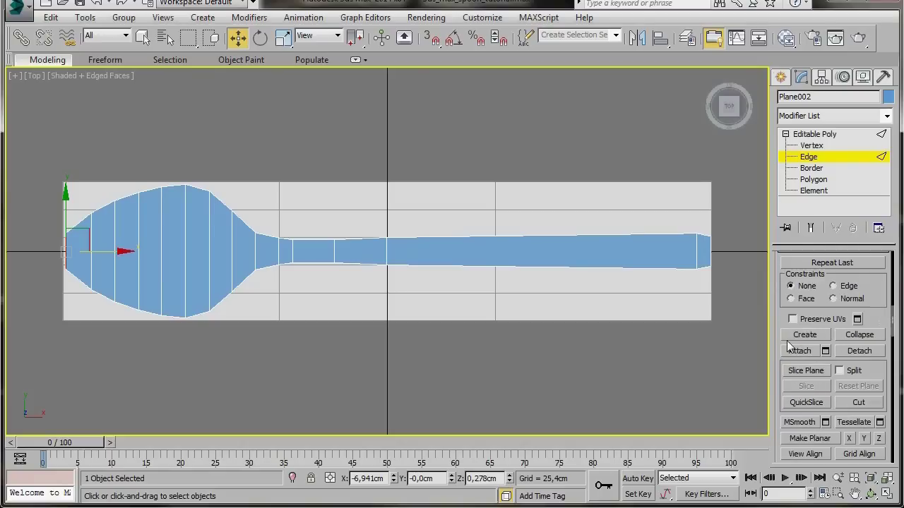
pyautogui.scroll(6, 794, 328)
pyautogui.scroll(5, 796, 321)
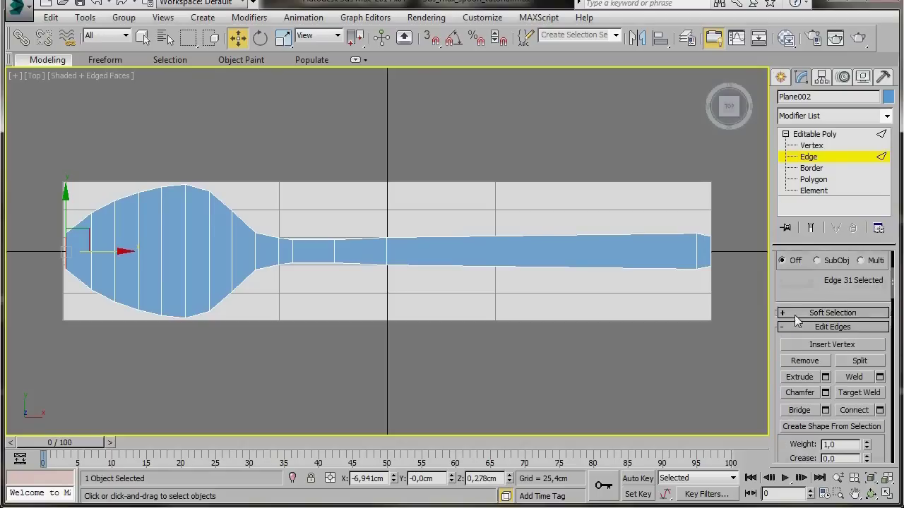
pyautogui.click(800, 350)
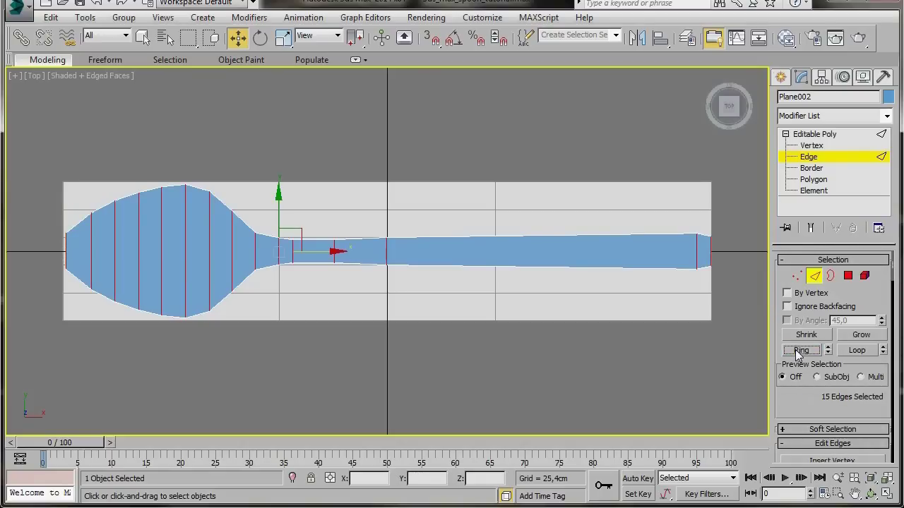
# Connect the selected crosswise edges with 3 segments to add lengthwise edge lines along the whole spoon
pyautogui.scroll(-5, 808, 395)
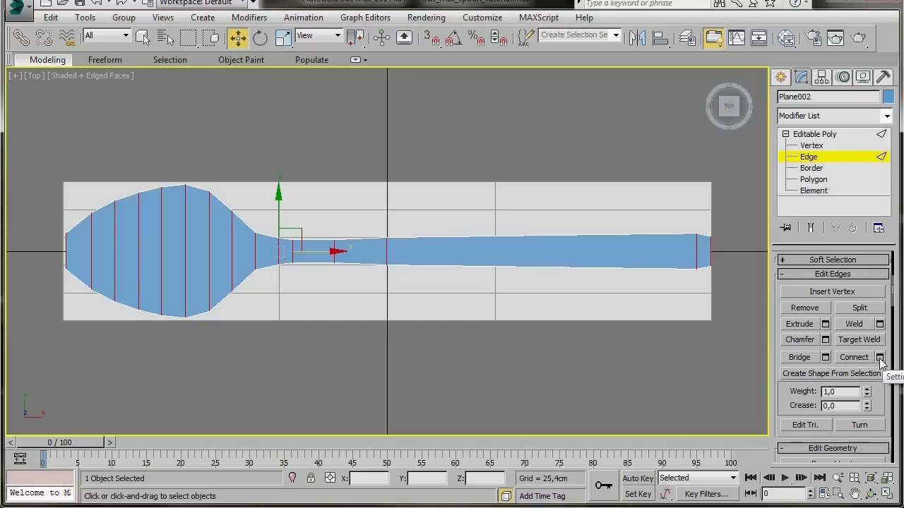
pyautogui.click(880, 358)
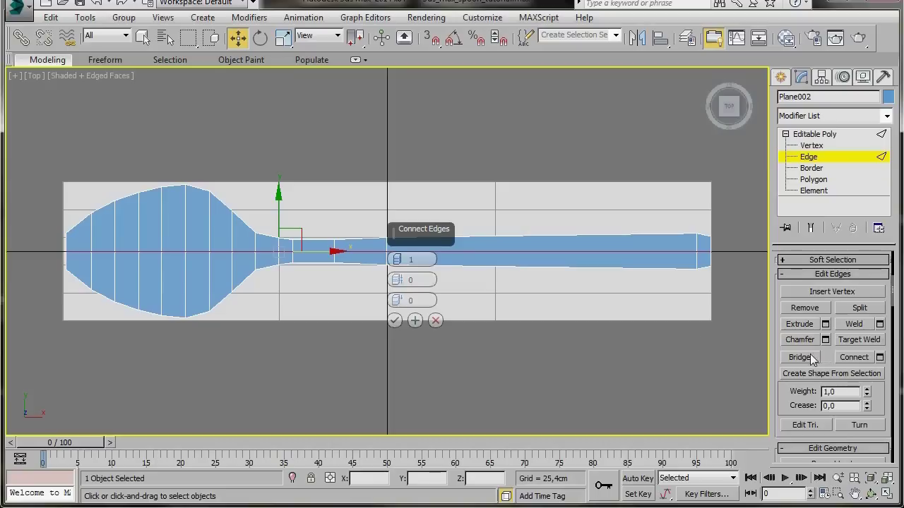
pyautogui.moveTo(478, 207); pyautogui.dragTo(596, 102)
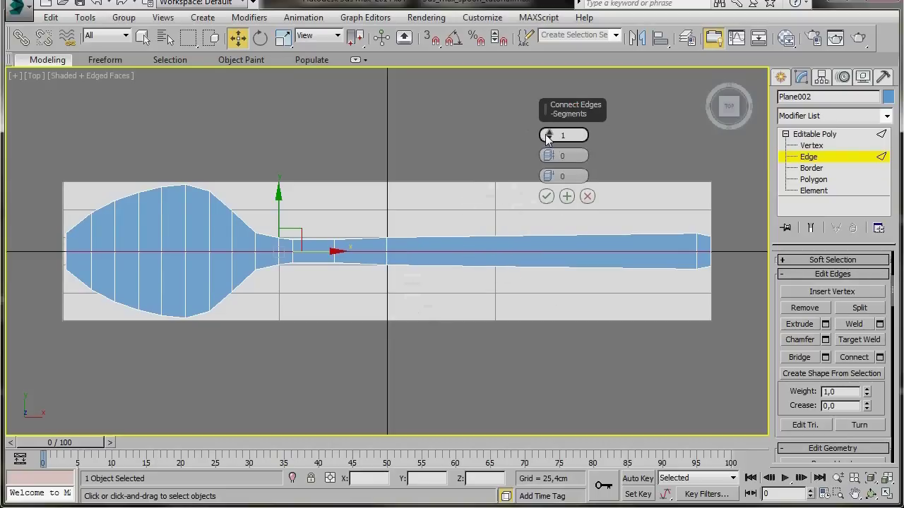
pyautogui.scroll(2, 550, 137)
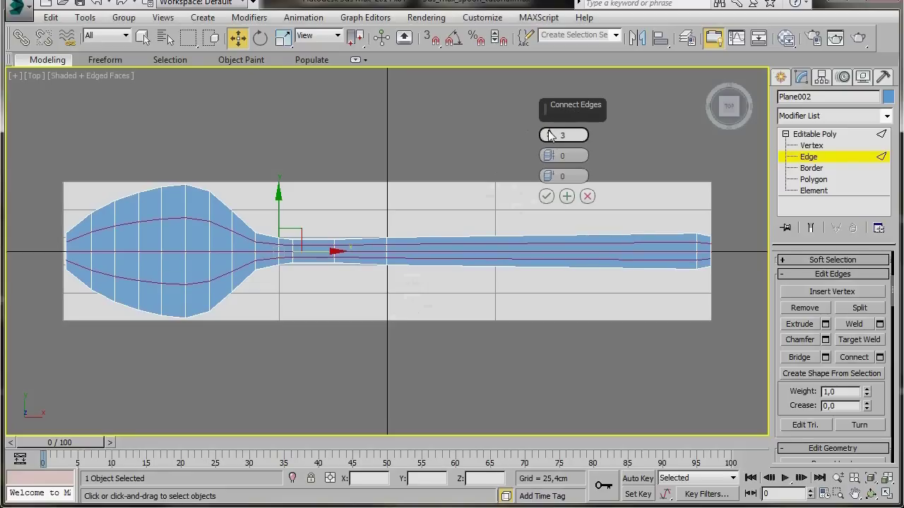
pyautogui.click(546, 197)
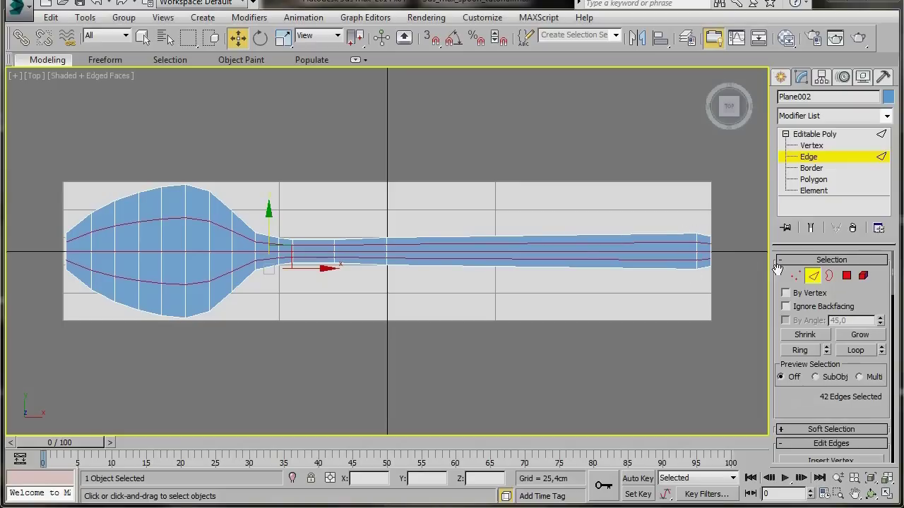
# Round the handle's end by moving its two outer corner vertices inward along X and its middle vertex out to X about 7.0 cm
pyautogui.click(795, 276)
pyautogui.scroll(6, 682, 302)
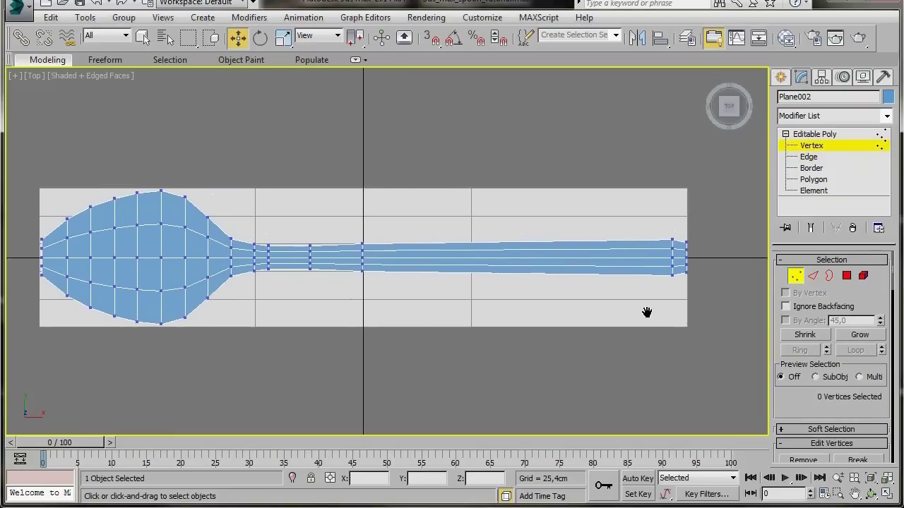
pyautogui.scroll(5, 656, 284)
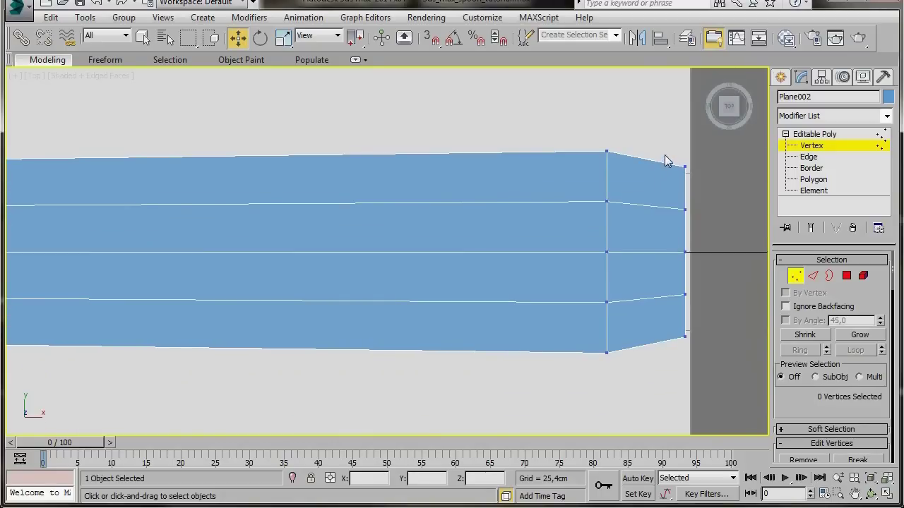
pyautogui.moveTo(665, 149); pyautogui.dragTo(695, 182)
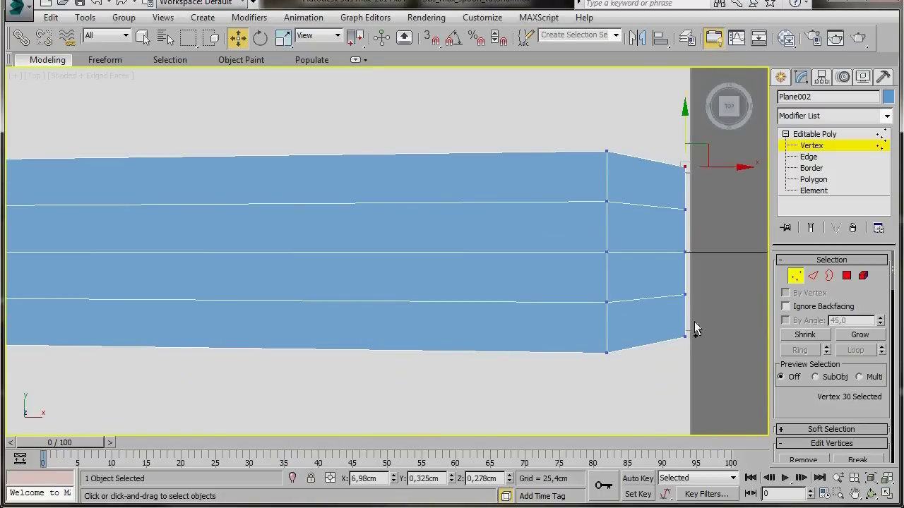
pyautogui.keyDown('ctrl'); pyautogui.moveTo(673, 330); pyautogui.dragTo(698, 362); pyautogui.keyUp('ctrl')
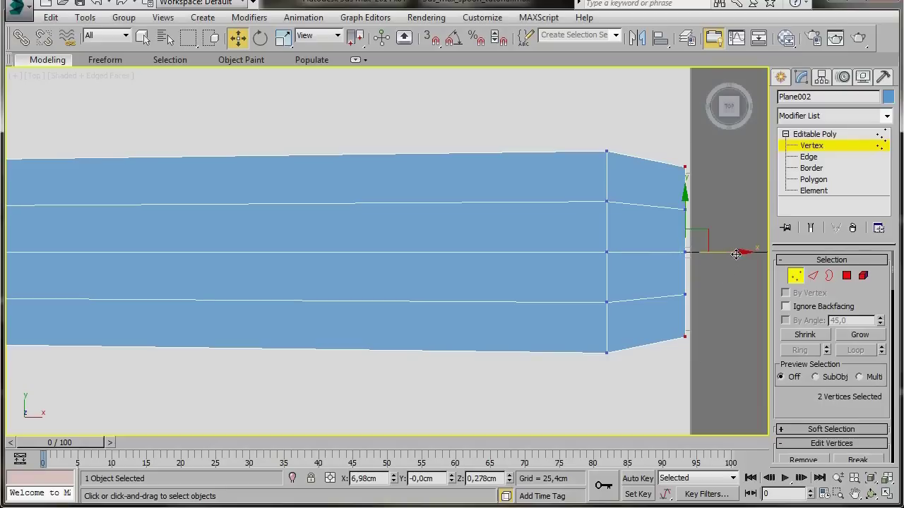
pyautogui.moveTo(738, 252); pyautogui.dragTo(708, 251)
pyautogui.click(715, 308)
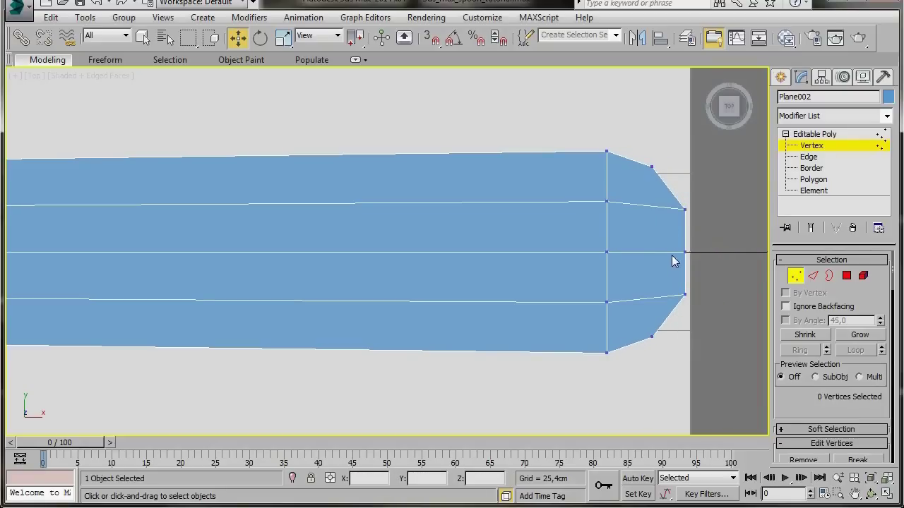
pyautogui.moveTo(710, 252); pyautogui.dragTo(718, 252)
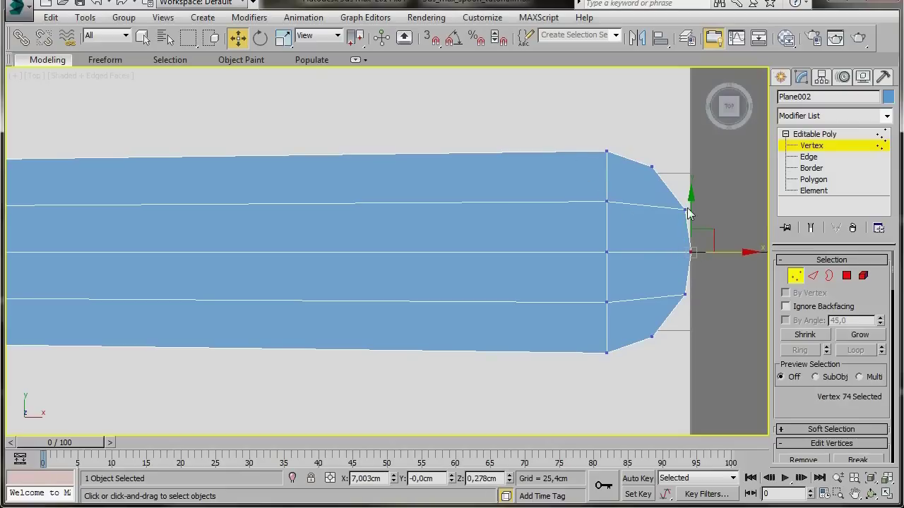
# Check the rounded handle end with NURMS subdivision, then switch the subdivision off again
pyautogui.click(812, 134)
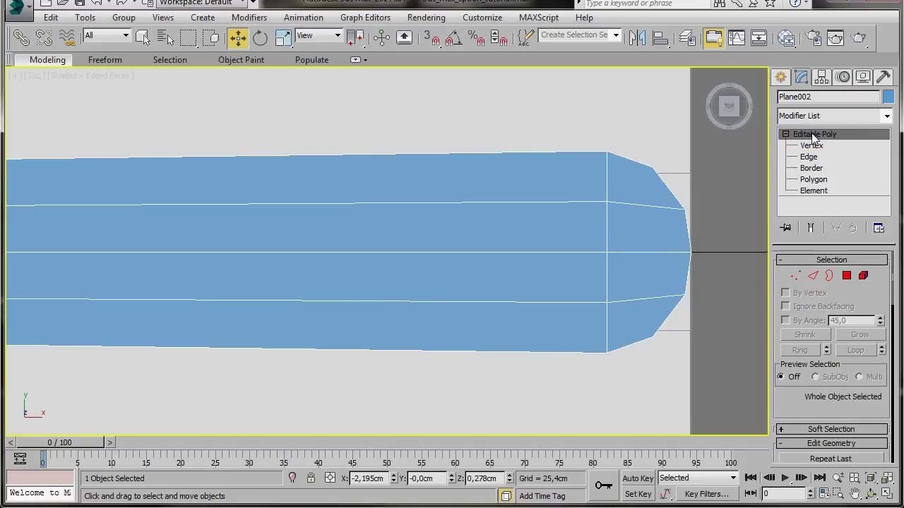
pyautogui.scroll(-10, 796, 394)
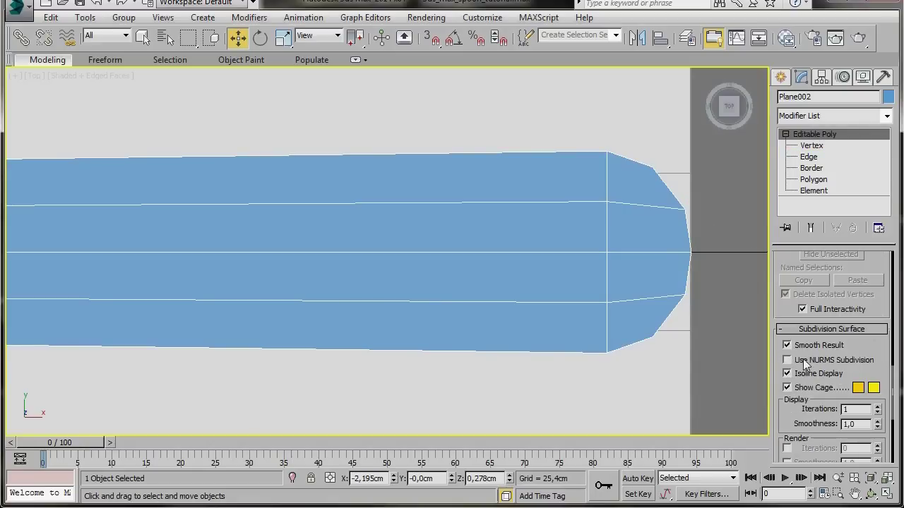
pyautogui.click(787, 360)
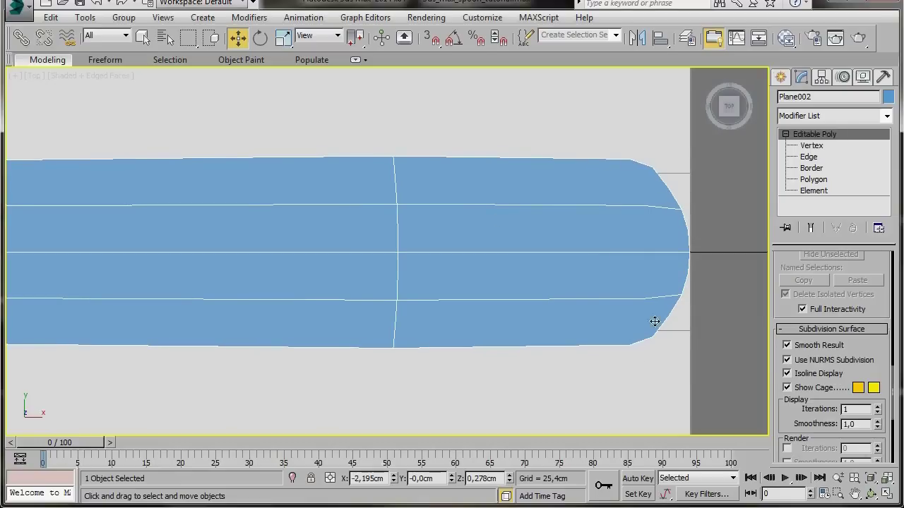
pyautogui.click(787, 360)
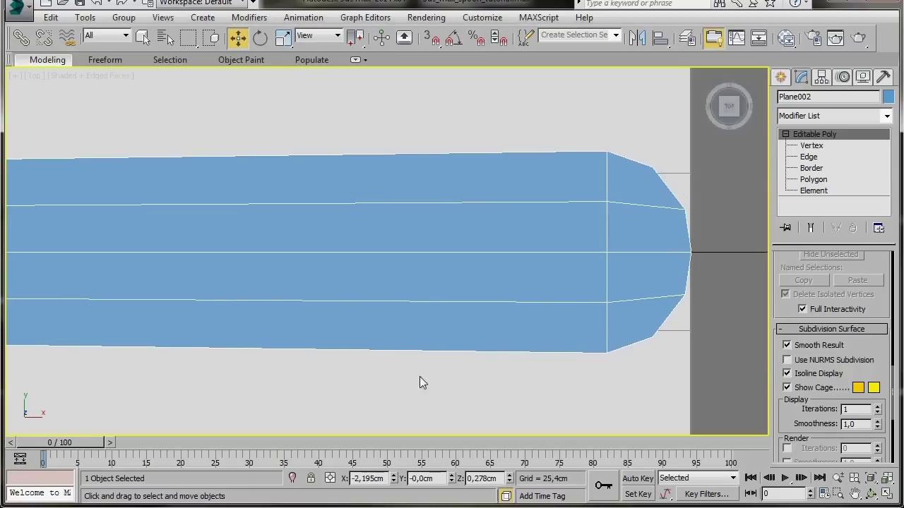
# Move the two outer corner vertices at the bowl's tip inward along X to about -6.68 cm
pyautogui.scroll(-5, 419, 382)
pyautogui.scroll(-2, 141, 307)
pyautogui.moveTo(141, 307); pyautogui.dragTo(768, 319, button='middle')
pyautogui.click(808, 146)
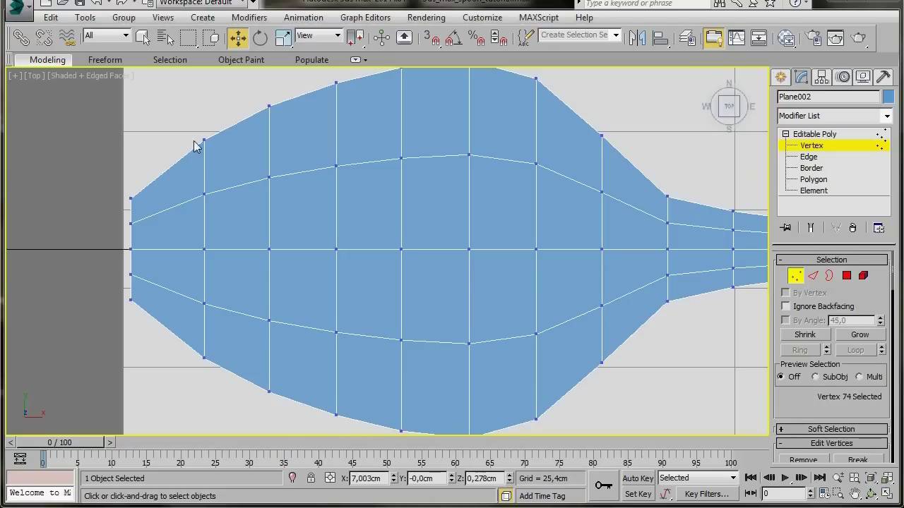
pyautogui.click(131, 199)
pyautogui.keyDown('ctrl'); pyautogui.moveTo(111, 286); pyautogui.dragTo(148, 323); pyautogui.keyUp('ctrl')
pyautogui.moveTo(185, 250); pyautogui.dragTo(219, 250)
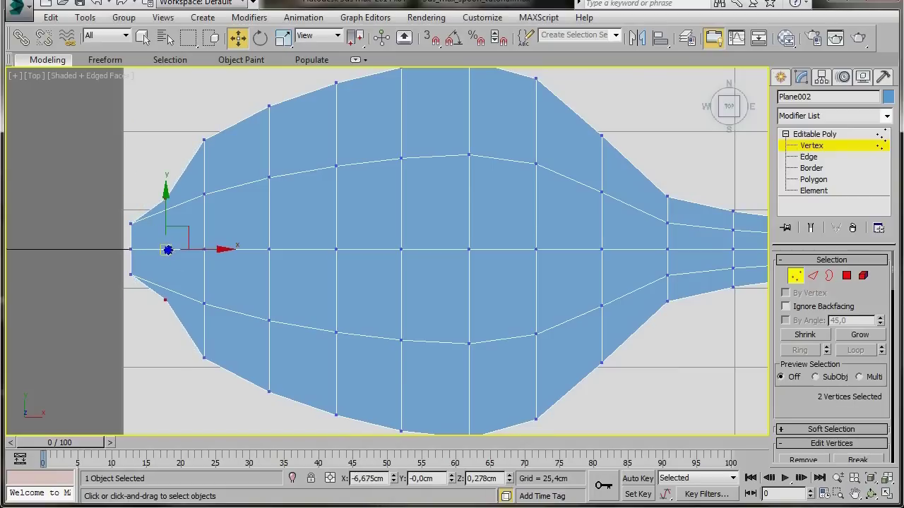
# Scale the two moved corner vertices apart along Y to about 0.61 cm from the centre, and the three tip vertices to about 116%
pyautogui.rightClick(168, 250)
pyautogui.click(182, 290)
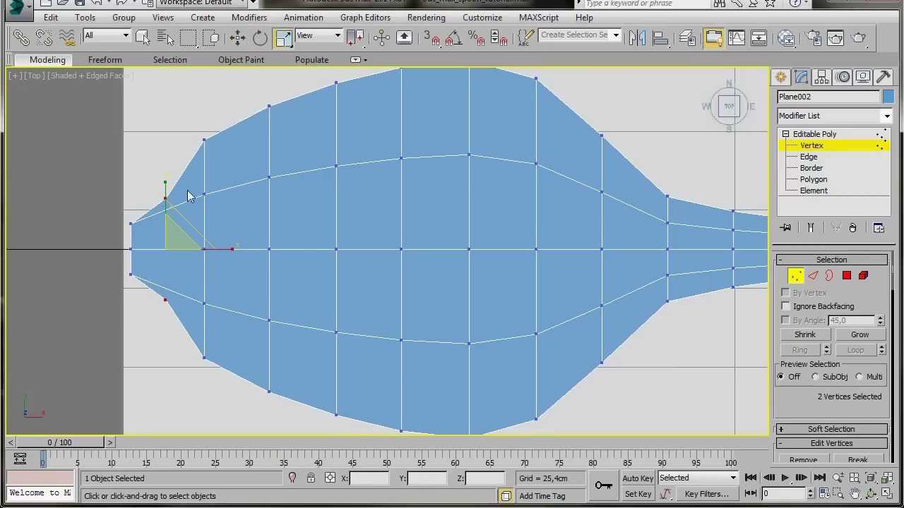
pyautogui.moveTo(165, 187); pyautogui.dragTo(161, 159)
pyautogui.moveTo(139, 283); pyautogui.dragTo(129, 215)
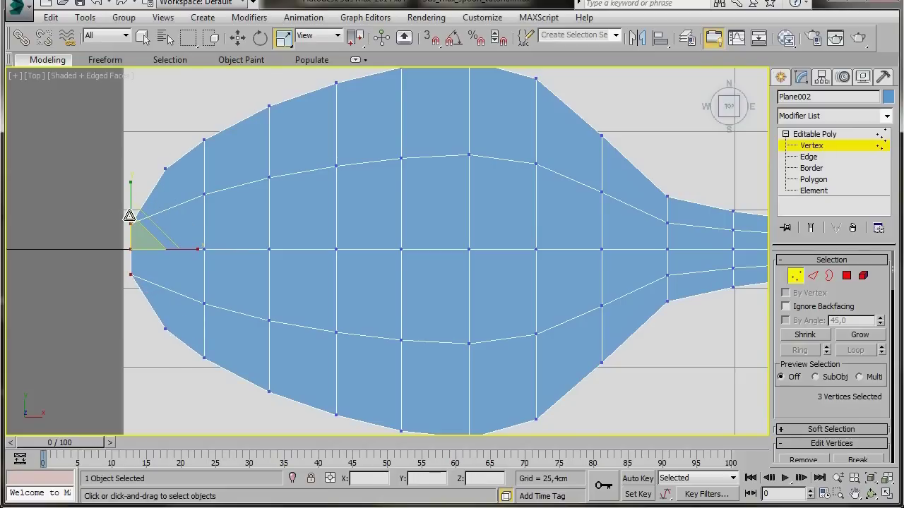
pyautogui.moveTo(131, 198); pyautogui.dragTo(129, 187)
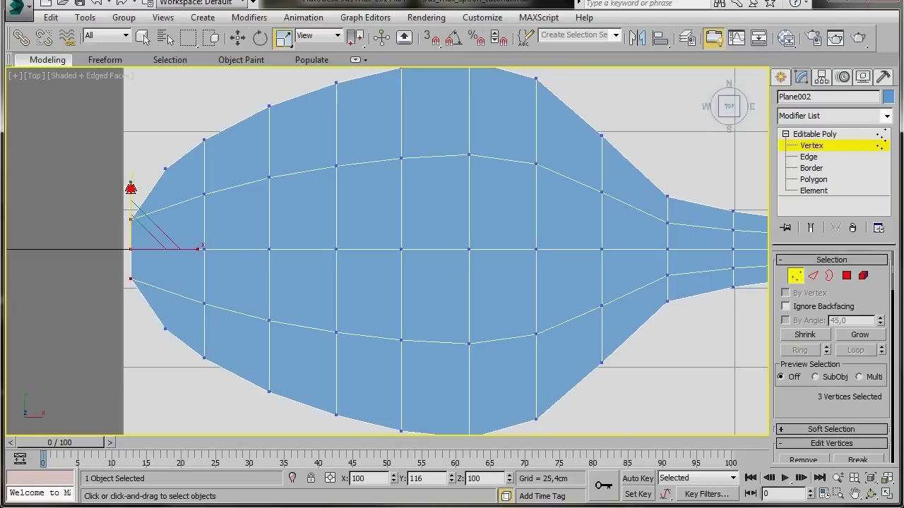
pyautogui.click(77, 209)
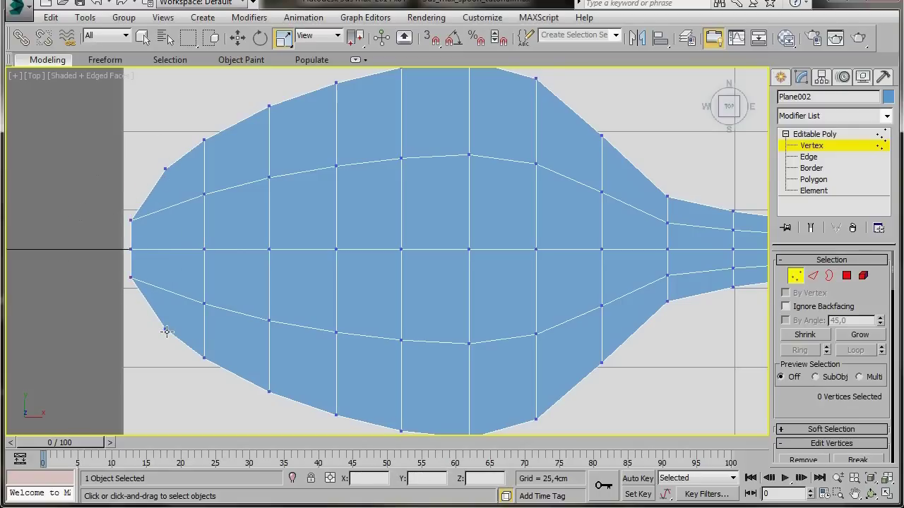
# Cut a new crosswise edge line through the bowl's tip between the two moved outer vertices, crossing the lengthwise edges
pyautogui.click(164, 169)
pyautogui.rightClick(162, 175)
pyautogui.click(173, 179)
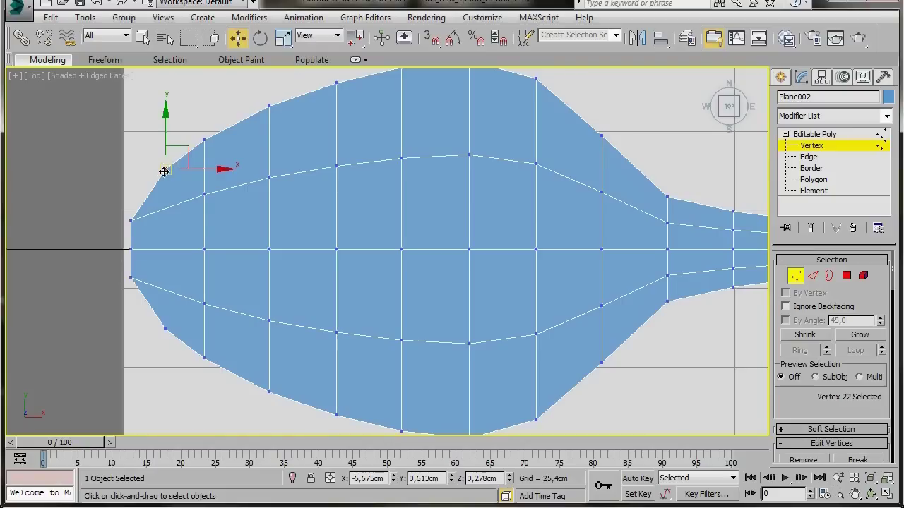
pyautogui.rightClick(165, 169)
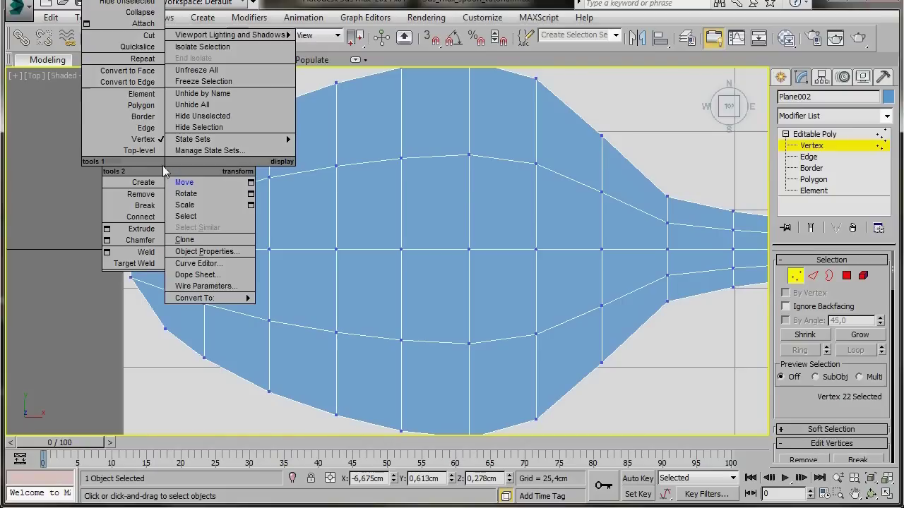
pyautogui.click(148, 35)
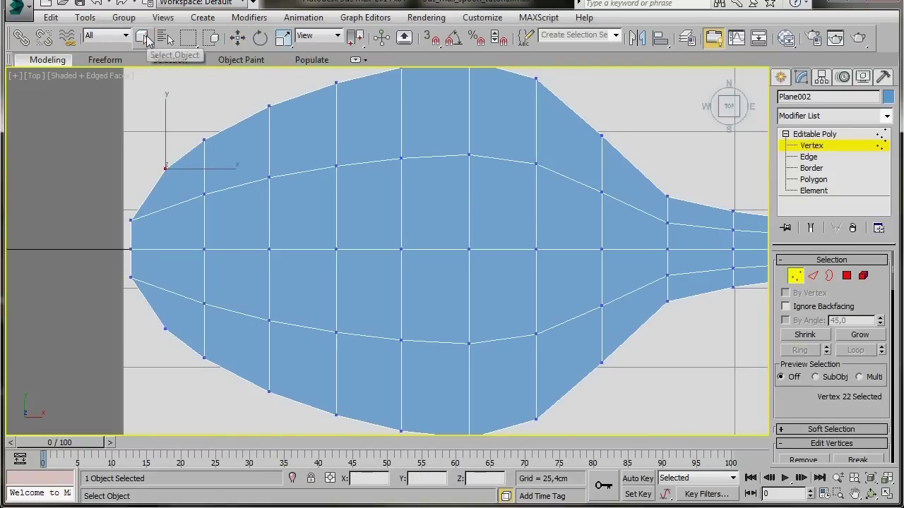
pyautogui.click(166, 168)
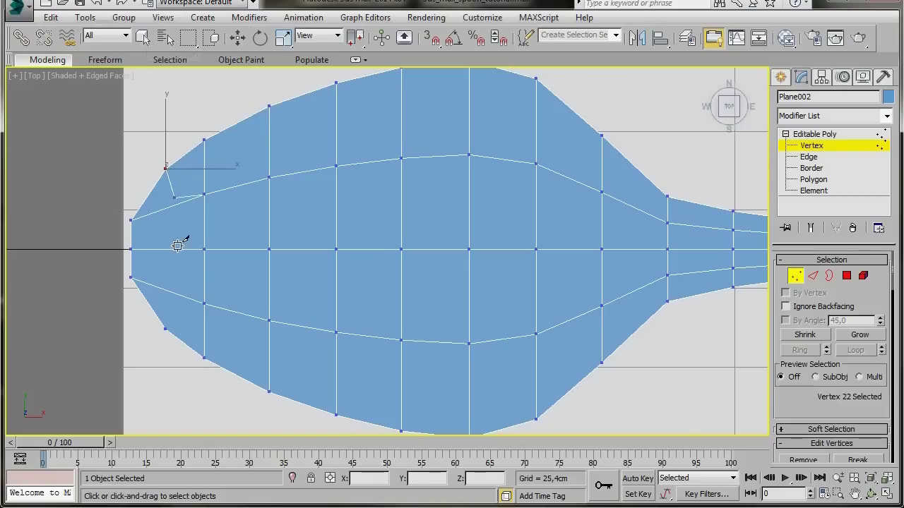
pyautogui.click(166, 332)
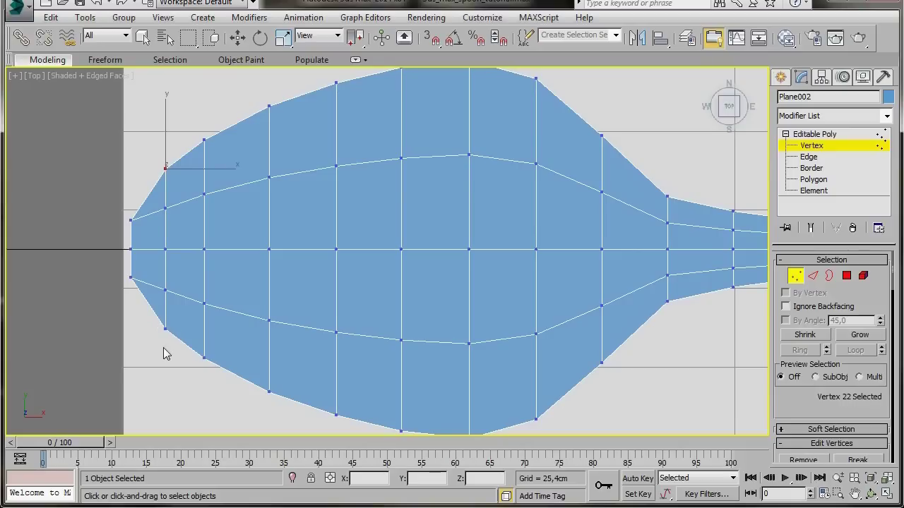
pyautogui.press('w')
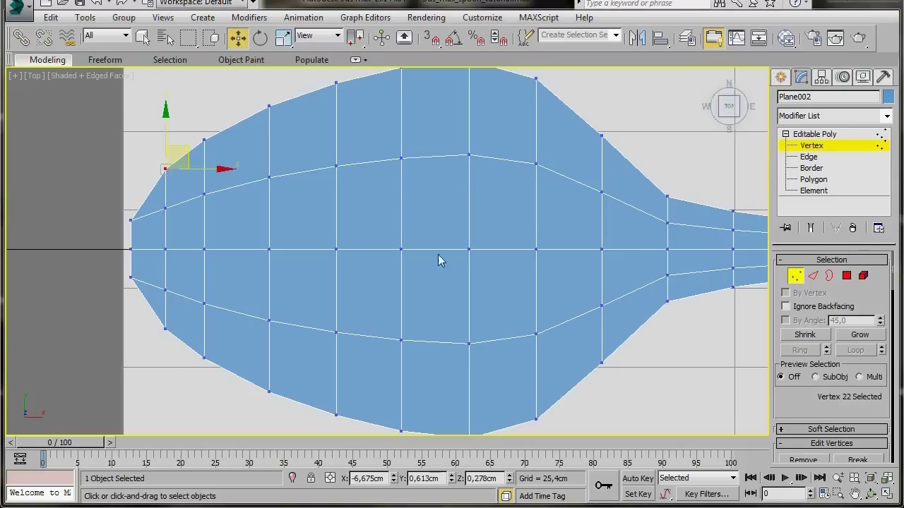
# Leave vertex editing and raise the whole spoon above the reference plane to Z about 3.75 cm in the Front view
pyautogui.click(810, 134)
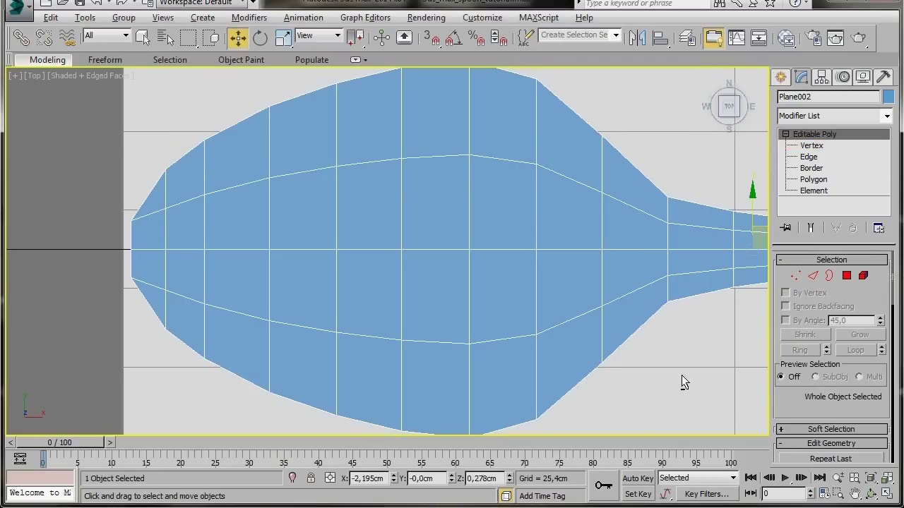
pyautogui.hotkey('alt', 'w')
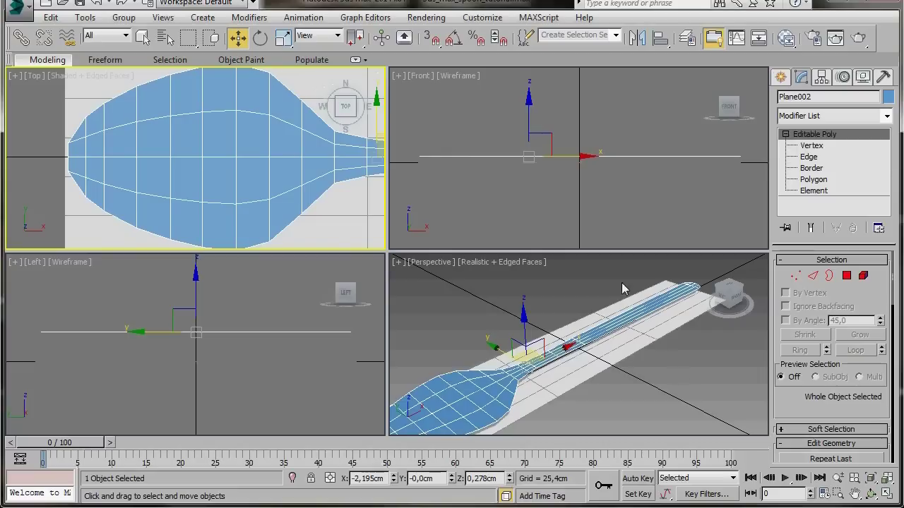
pyautogui.moveTo(528, 127); pyautogui.dragTo(531, 45)
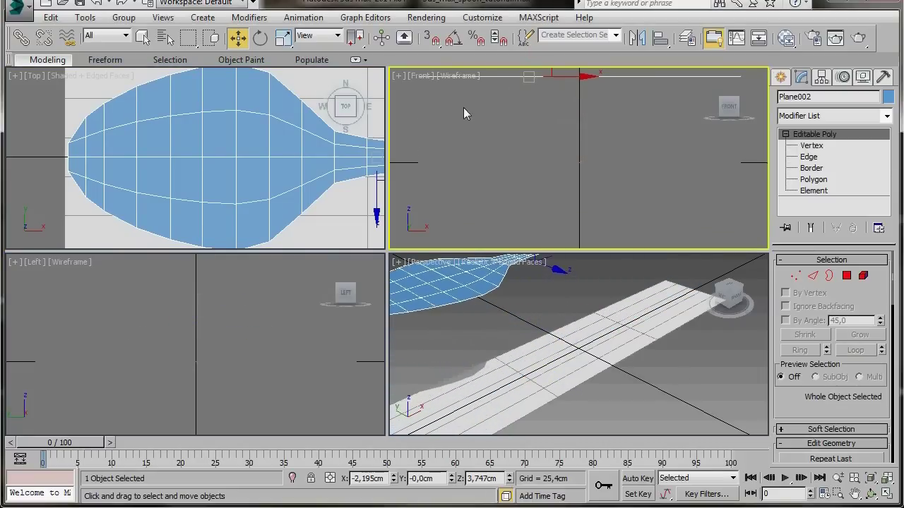
# Turn on NURMS subdivision for the spoon mesh in its Subdivision Surface settings
pyautogui.moveTo(506, 190); pyautogui.dragTo(563, 223, button='middle')
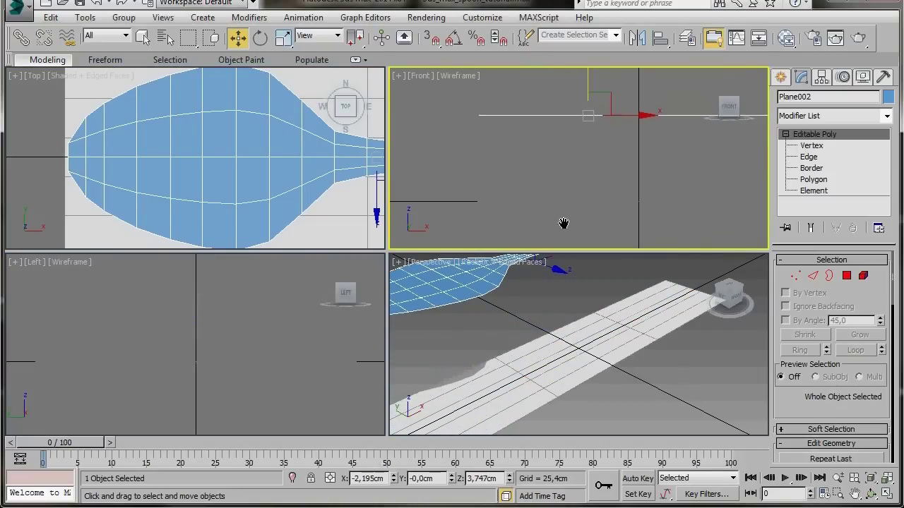
pyautogui.moveTo(516, 345); pyautogui.dragTo(649, 388, button='middle')
pyautogui.scroll(3, 611, 389)
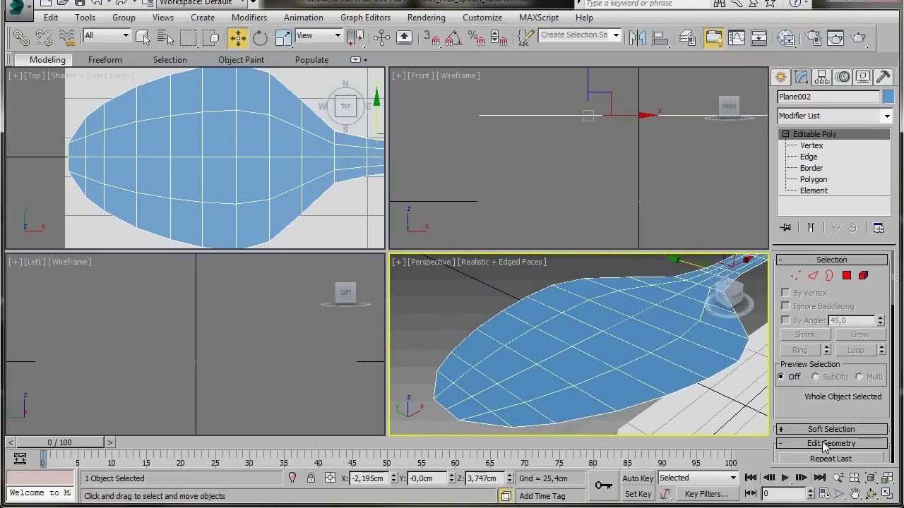
pyautogui.scroll(-6, 797, 406)
pyautogui.scroll(-5, 796, 397)
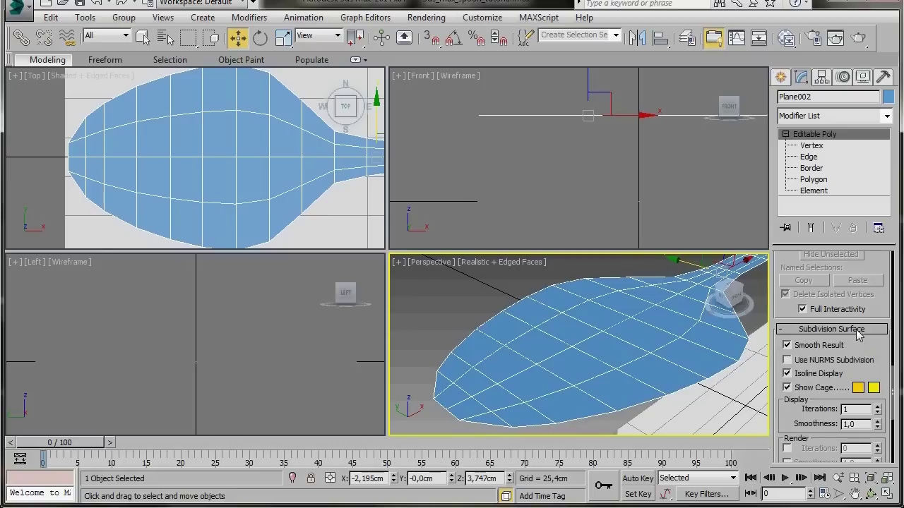
pyautogui.click(786, 360)
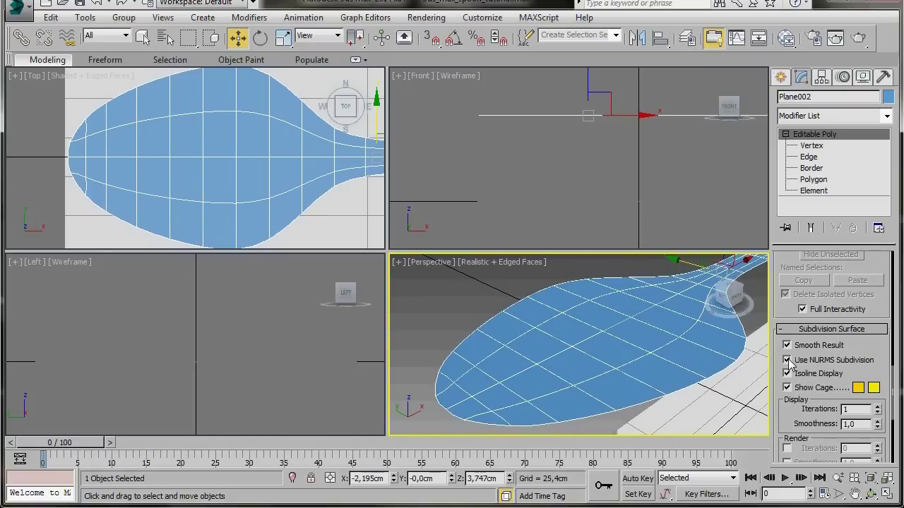
# Select the seven inner vertices along the bowl's centre line and lower them to Z about 3.53 cm in the Front view
pyautogui.click(809, 145)
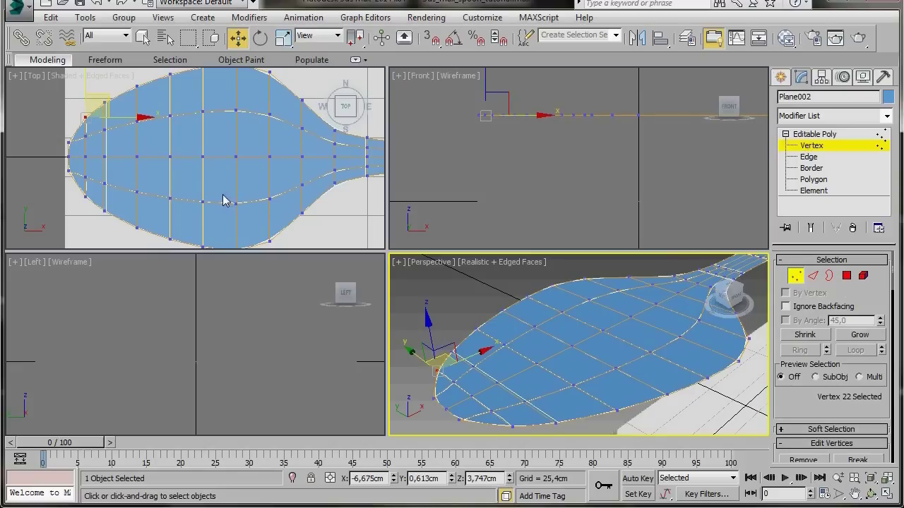
pyautogui.moveTo(285, 149); pyautogui.dragTo(101, 168)
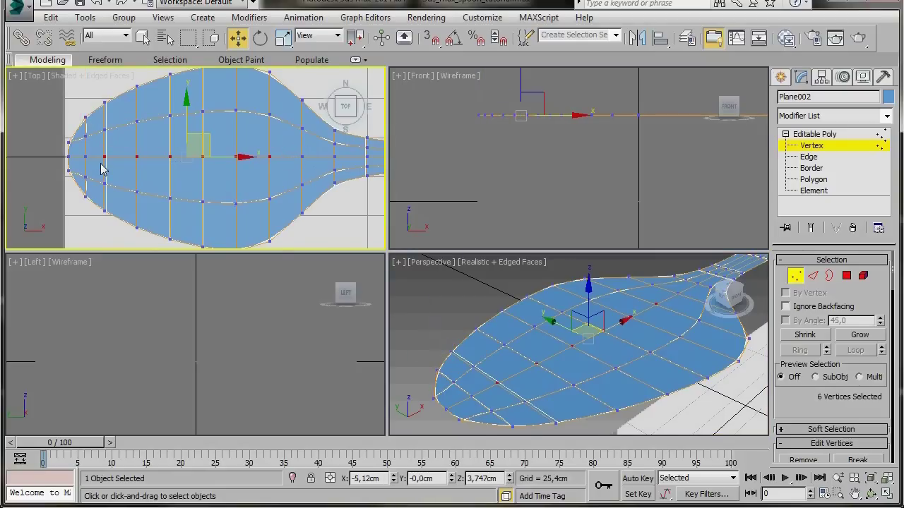
pyautogui.keyDown('ctrl'); pyautogui.click(302, 157); pyautogui.keyUp('ctrl')
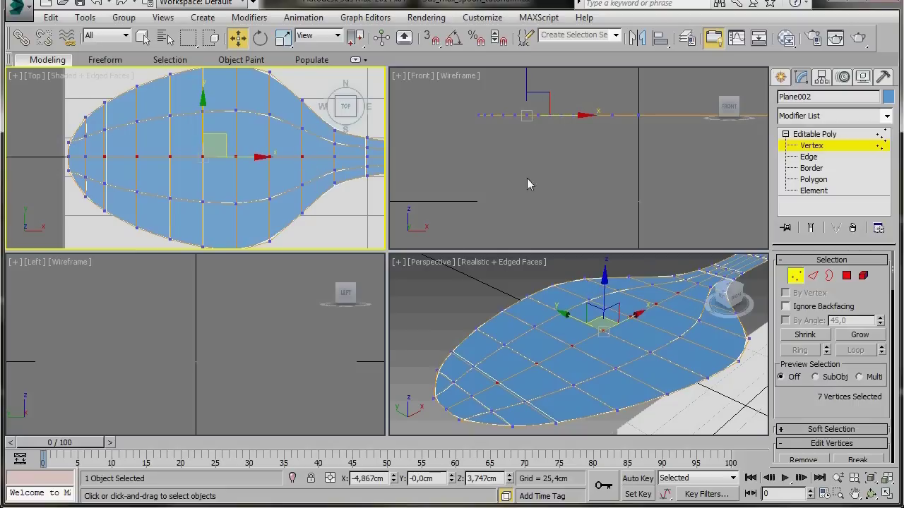
pyautogui.moveTo(526, 146); pyautogui.dragTo(552, 196, button='middle')
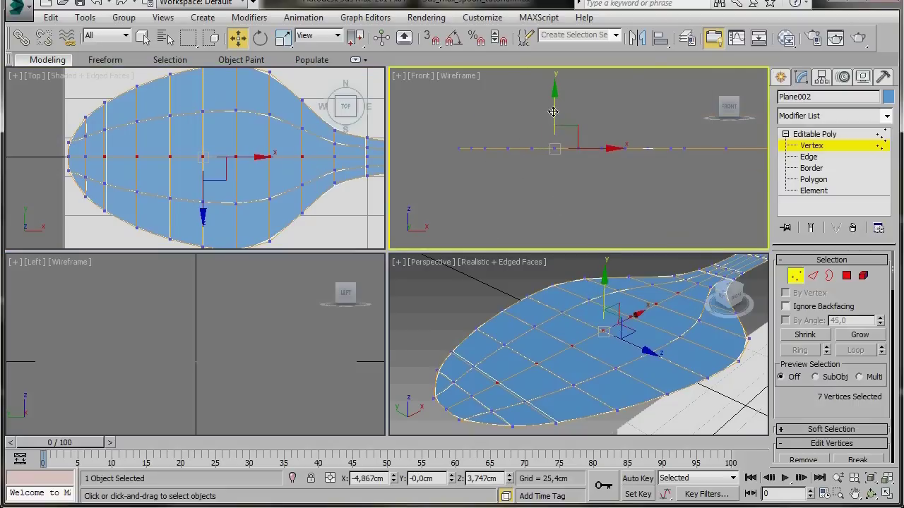
pyautogui.moveTo(555, 127); pyautogui.dragTo(554, 139)
pyautogui.scroll(3, 548, 193)
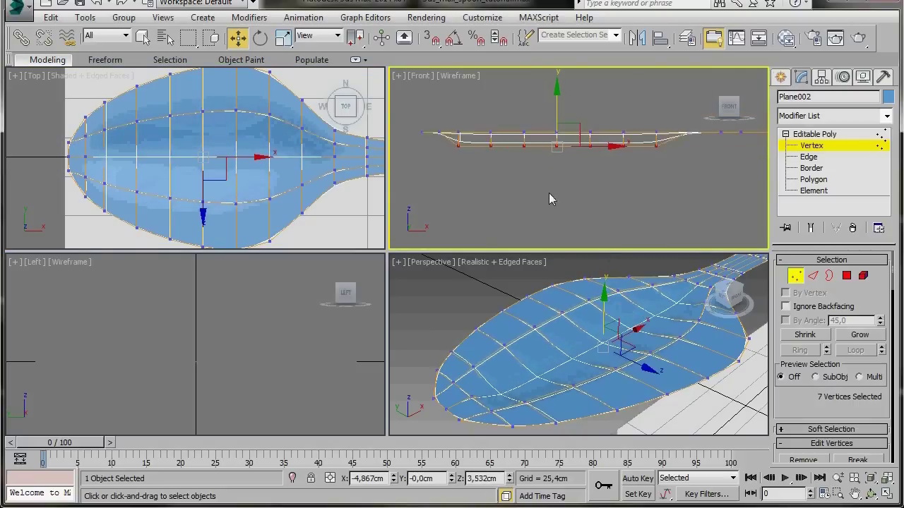
pyautogui.moveTo(549, 184); pyautogui.dragTo(572, 218, button='middle')
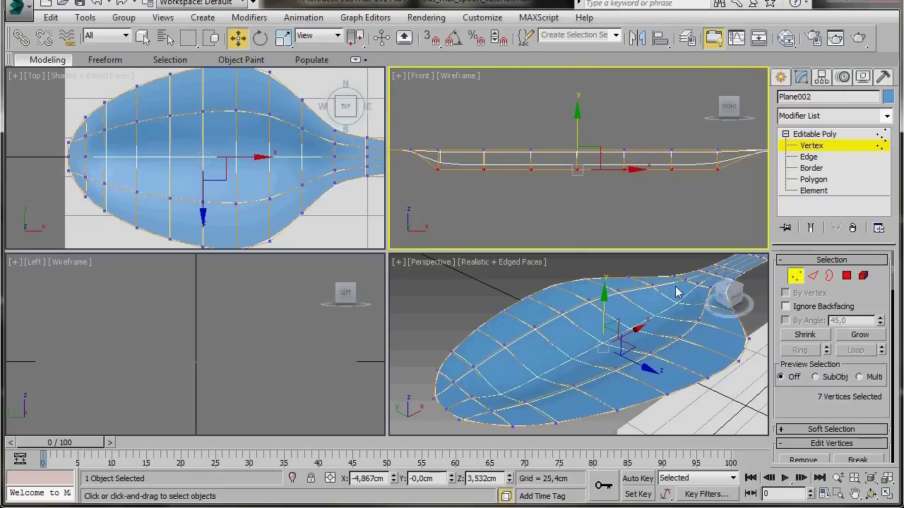
# Lower the middle five, three and finally single centre-line vertices in turn, curving the bowl's bottom to Z about 3.32 cm at its middle
pyautogui.click(581, 213)
pyautogui.moveTo(469, 158); pyautogui.dragTo(669, 185)
pyautogui.moveTo(580, 118); pyautogui.dragTo(581, 131)
pyautogui.click(576, 206)
pyautogui.moveTo(520, 170); pyautogui.dragTo(636, 189)
pyautogui.moveTo(577, 146); pyautogui.dragTo(591, 202)
pyautogui.click(569, 210)
pyautogui.moveTo(576, 162); pyautogui.dragTo(576, 164)
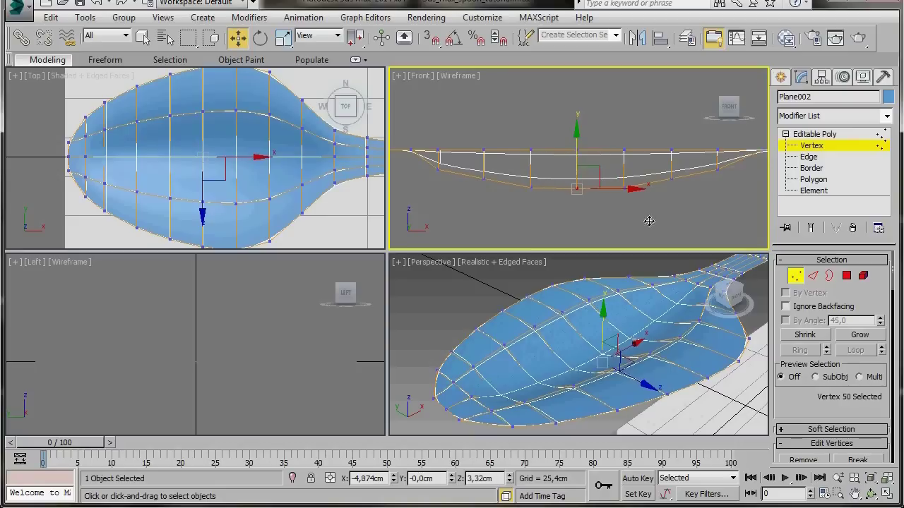
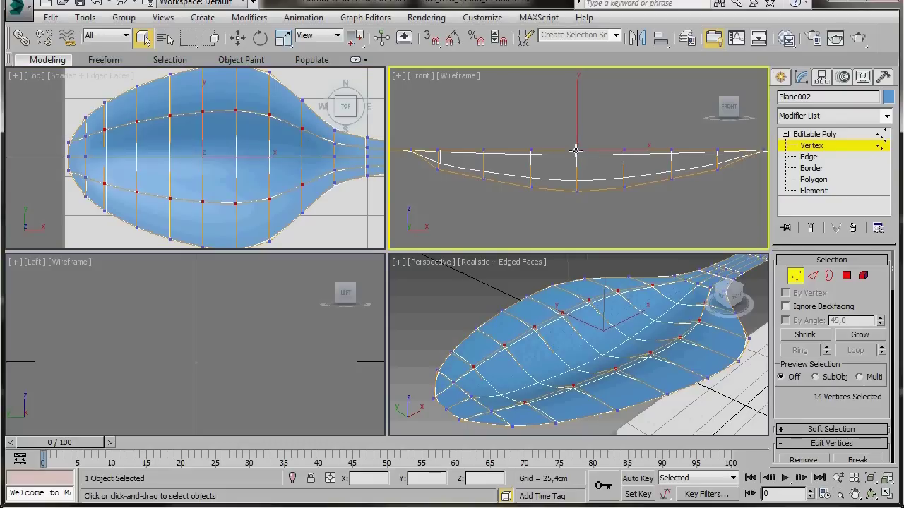
# Move the fourteen vertices on the two lengthwise lines beside the bowl's centre line down by about 0.11 cm
pyautogui.rightClick(579, 152)
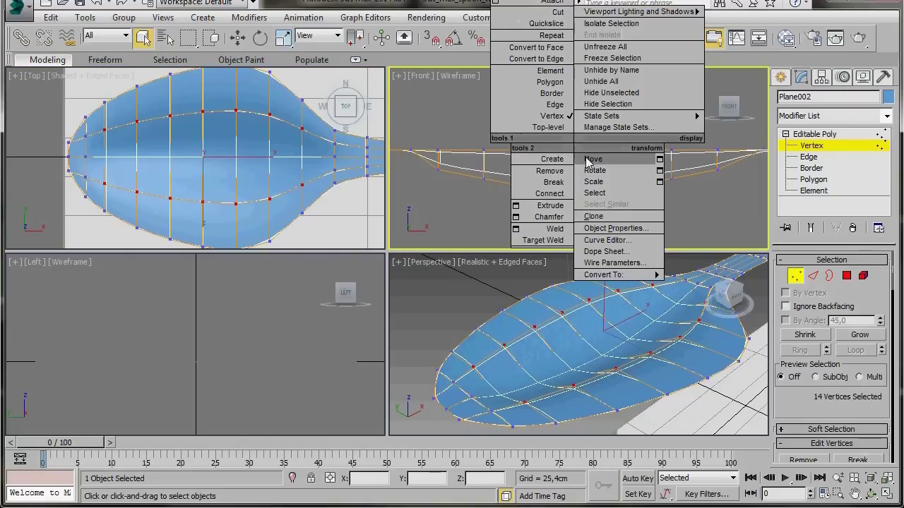
pyautogui.click(591, 160)
pyautogui.moveTo(579, 114); pyautogui.dragTo(579, 125)
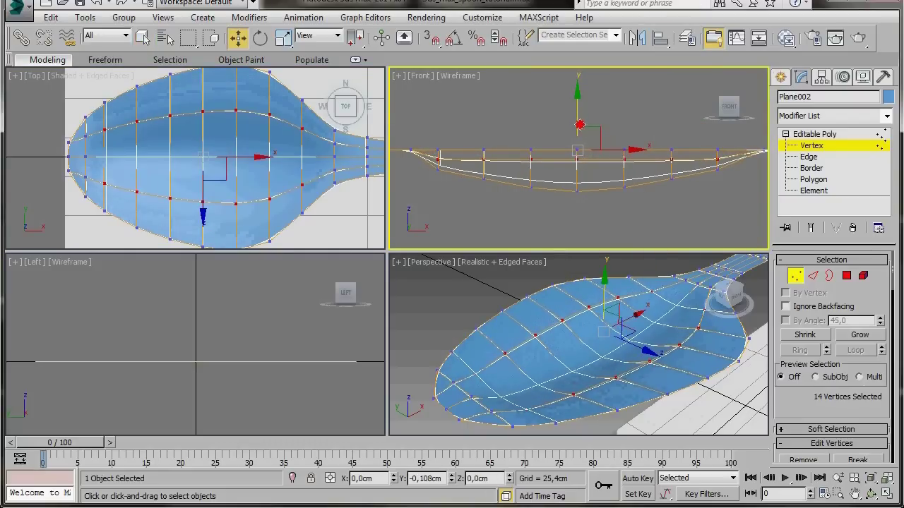
pyautogui.click(548, 118)
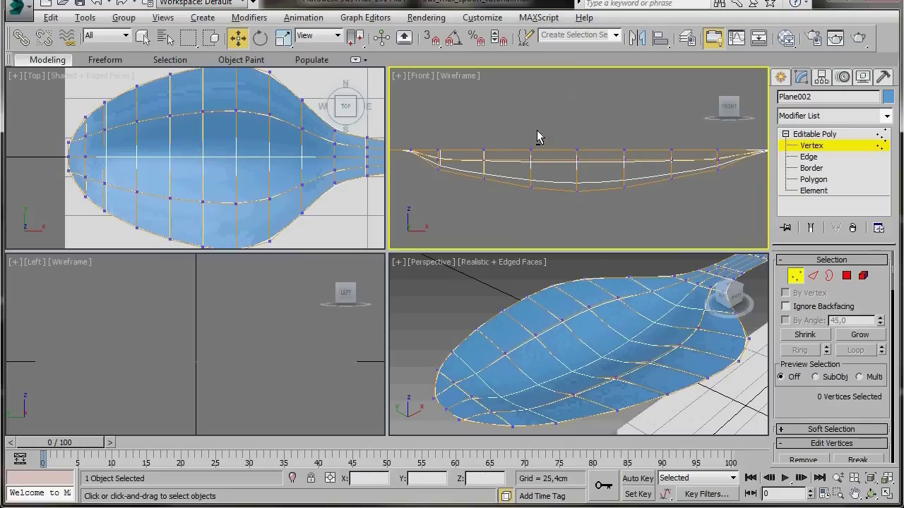
# Lower the middle ten and then the middle six vertices of the two flanking lines slightly in the maximized Front view
pyautogui.hotkey('alt', 'w')
pyautogui.moveTo(178, 248); pyautogui.dragTo(581, 272)
pyautogui.moveTo(382, 227); pyautogui.dragTo(383, 230)
pyautogui.moveTo(270, 252); pyautogui.dragTo(485, 280)
pyautogui.moveTo(382, 231); pyautogui.dragTo(383, 237)
# Raise the end vertex pairs of the flanking lines, at the handle side and the tip side, by about 0.023 cm each
pyautogui.click(609, 257)
pyautogui.moveTo(652, 255); pyautogui.dragTo(676, 260)
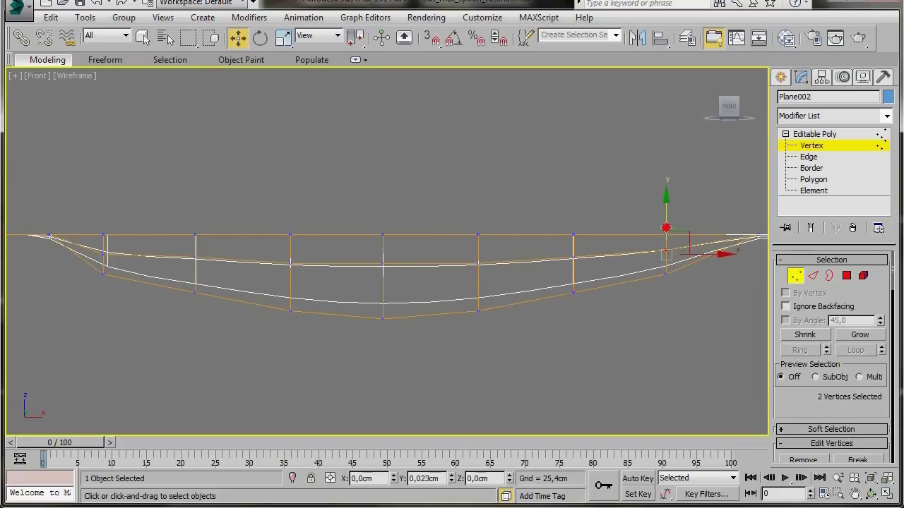
pyautogui.click(114, 258)
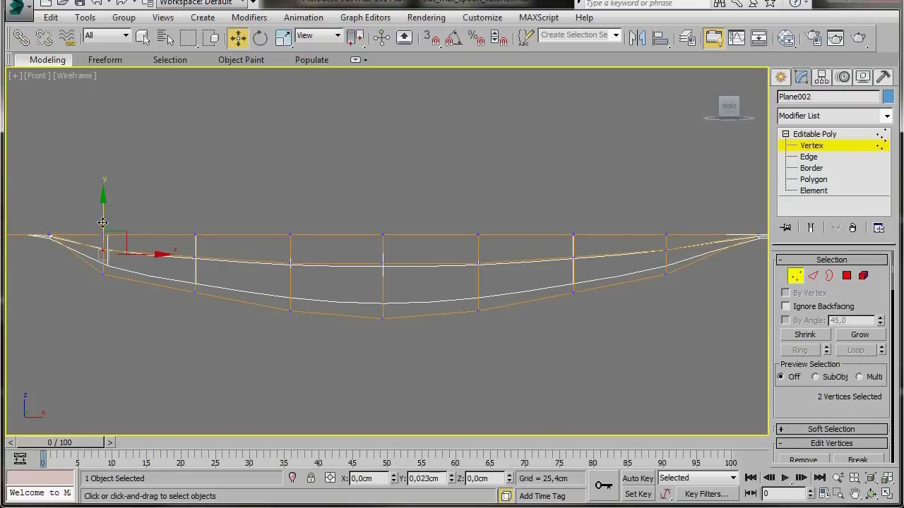
pyautogui.hotkey('alt', 'w')
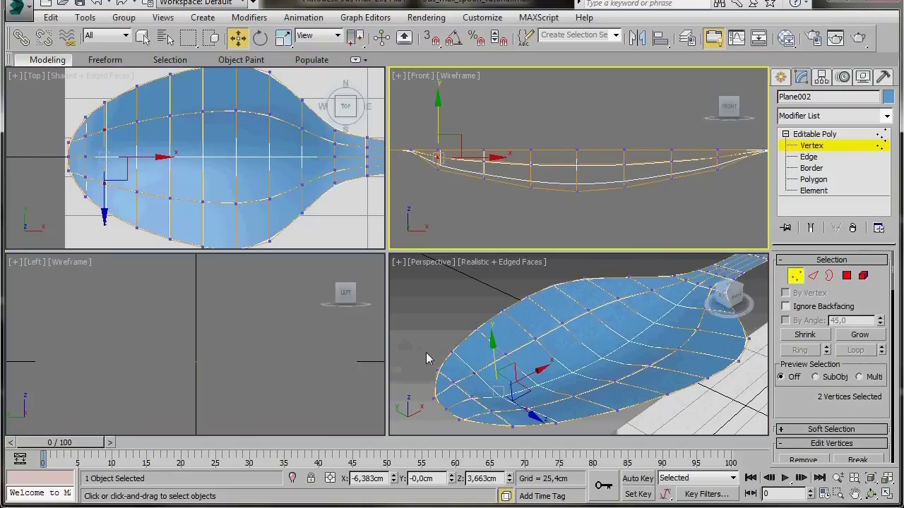
# Lower the three inner vertices of the crosswise line nearest the bowl's tip, then the middle one a further 0.033 cm or so
pyautogui.click(424, 351)
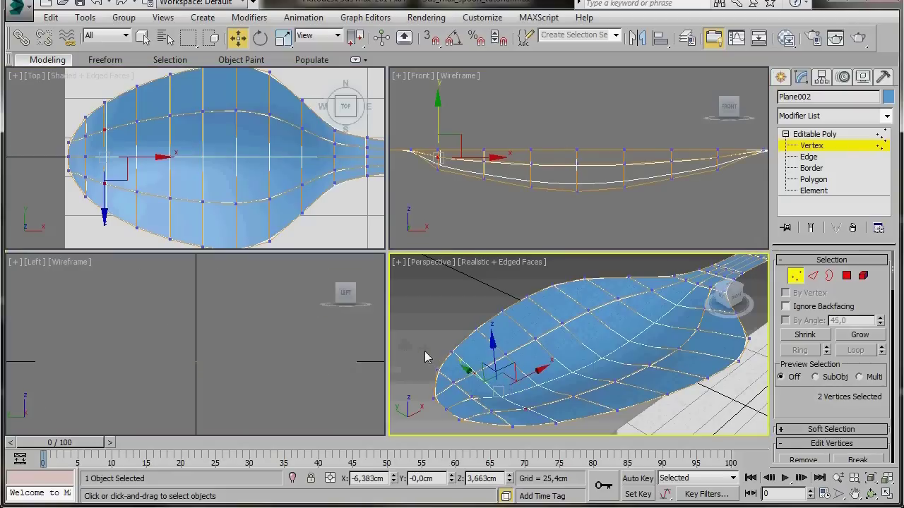
pyautogui.click(455, 387)
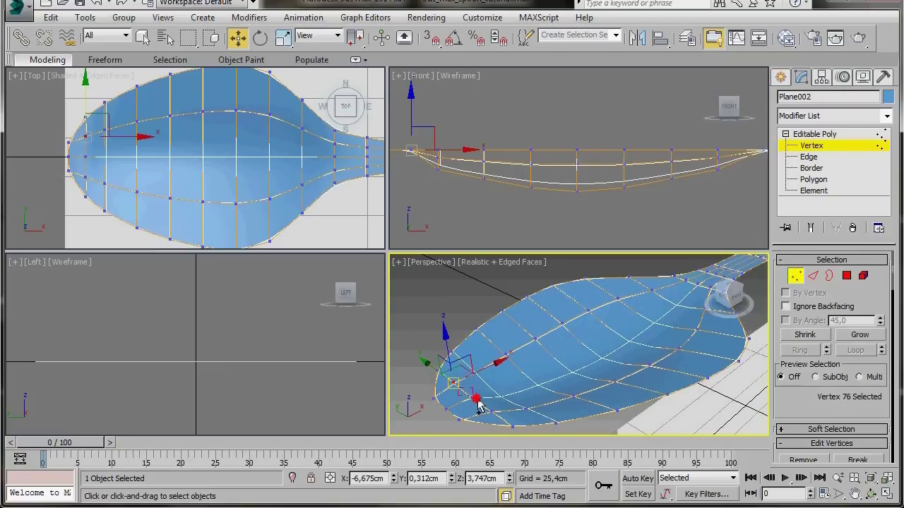
pyautogui.keyDown('ctrl'); pyautogui.click(479, 408); pyautogui.keyUp('ctrl')
pyautogui.keyDown('ctrl'); pyautogui.click(468, 370); pyautogui.keyUp('ctrl')
pyautogui.moveTo(468, 369); pyautogui.dragTo(470, 373)
pyautogui.click(435, 338)
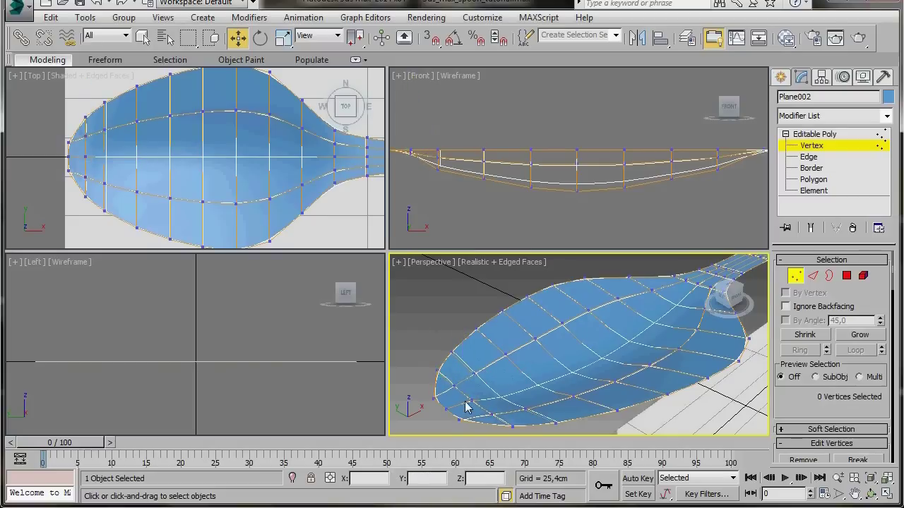
pyautogui.click(468, 385)
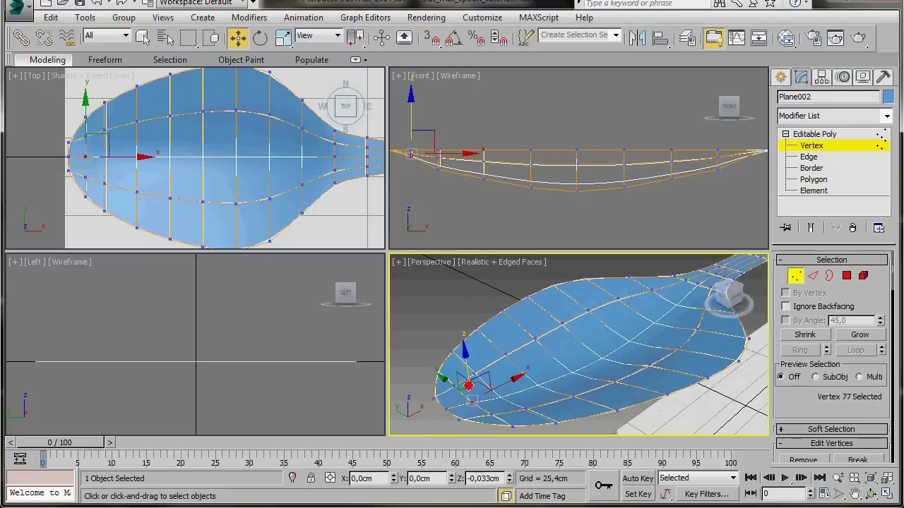
pyautogui.click(425, 318)
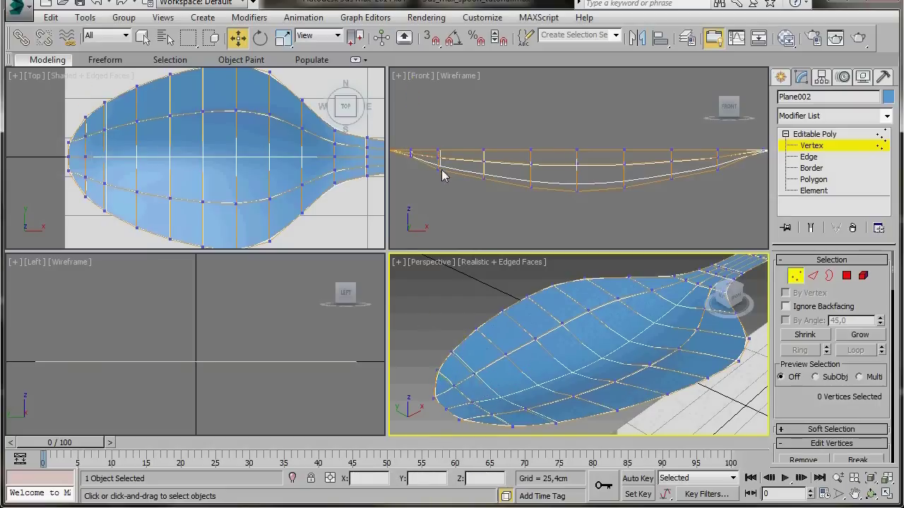
# Lower the middle vertex of the tip's crosswise line to Z about 3.66 cm in the Front view
pyautogui.moveTo(442, 174); pyautogui.dragTo(558, 179, button='middle')
pyautogui.scroll(4, 557, 179)
pyautogui.moveTo(470, 150); pyautogui.dragTo(514, 210, button='middle')
pyautogui.moveTo(536, 166); pyautogui.dragTo(599, 193)
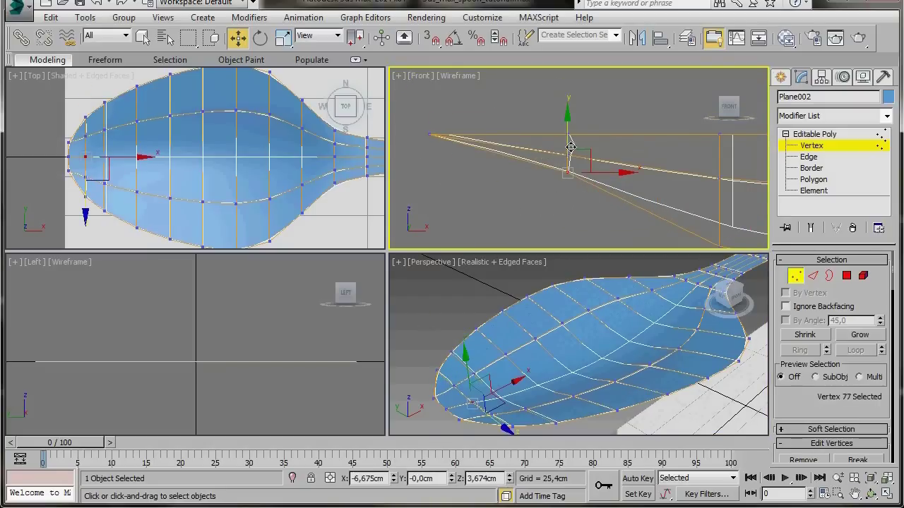
pyautogui.moveTo(531, 222); pyautogui.dragTo(461, 165, button='middle')
pyautogui.scroll(-2, 463, 166)
pyautogui.scroll(-3, 469, 170)
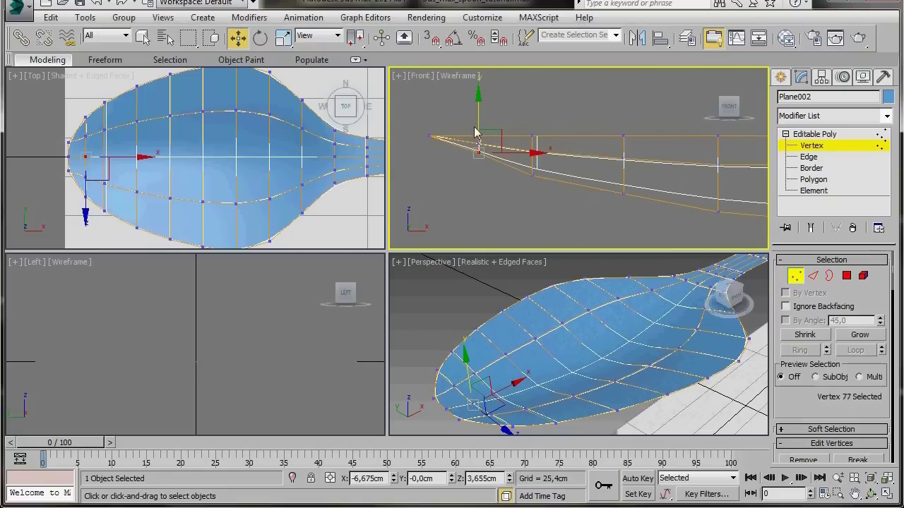
# Lower the tip's middle vertex slightly more and the two vertices beside it by about 0.007 cm, then clear the selection
pyautogui.scroll(5, 487, 177)
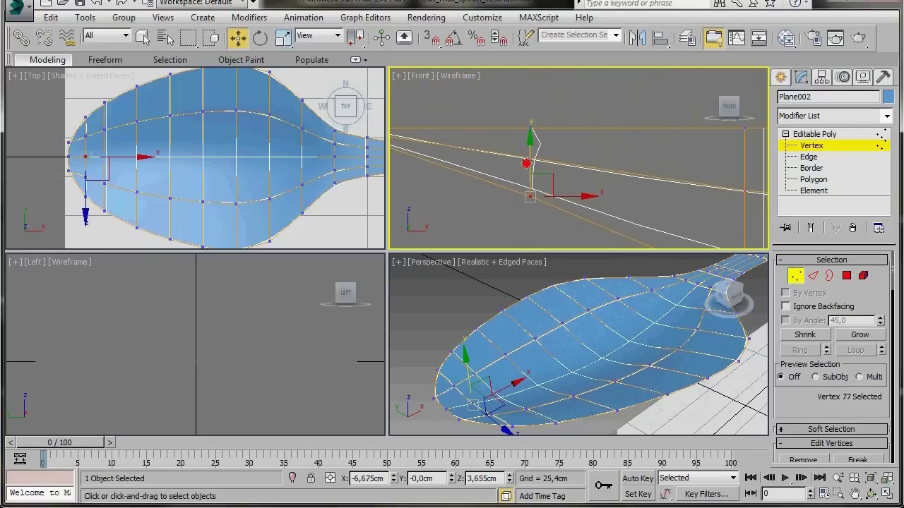
pyautogui.moveTo(506, 147); pyautogui.dragTo(548, 173)
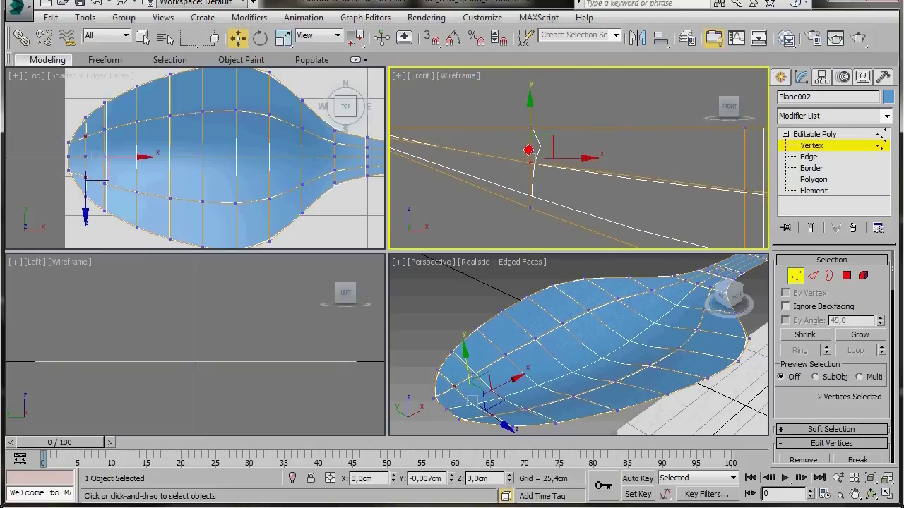
pyautogui.click(494, 192)
pyautogui.scroll(-4, 535, 191)
pyautogui.scroll(-2, 537, 191)
pyautogui.scroll(-5, 469, 180)
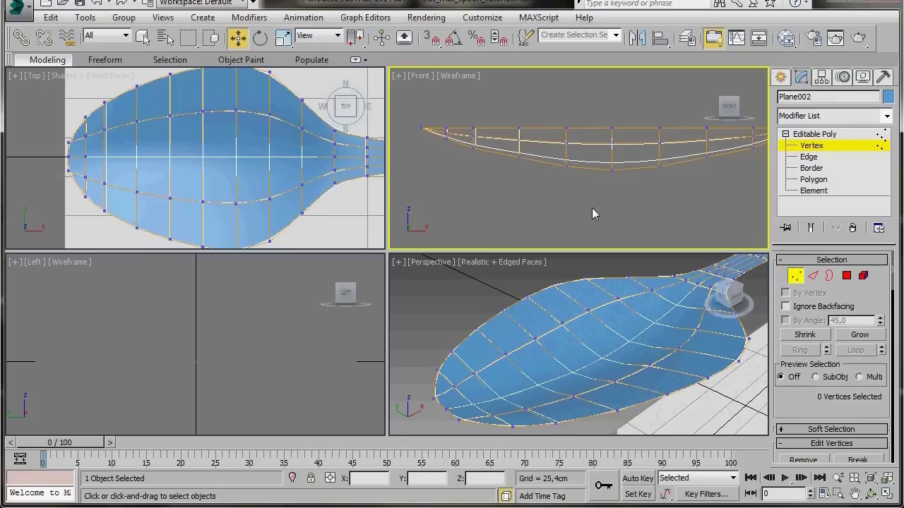
# Select the 14 inner vertices of the bowl's two flanking lengthwise lines and scale them outward across the width in the Left view
pyautogui.hotkey('alt', 'w')
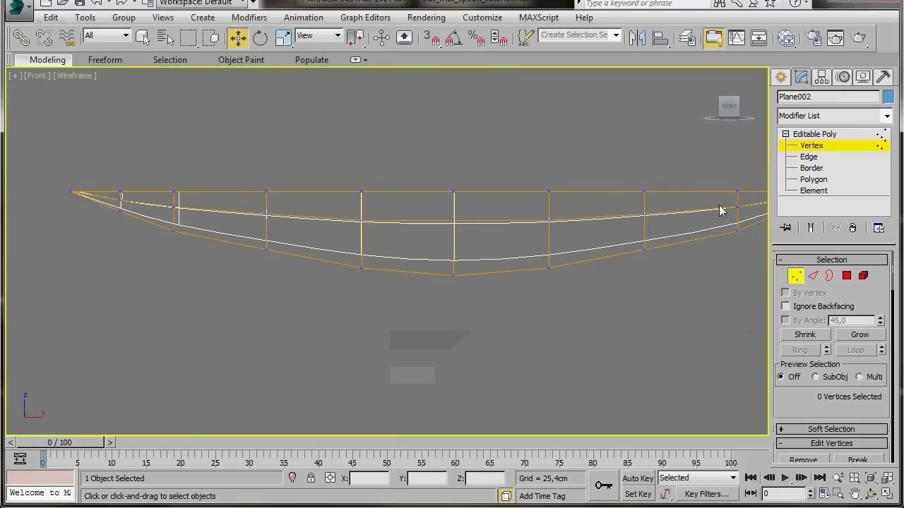
pyautogui.moveTo(672, 251); pyautogui.dragTo(597, 283, button='middle')
pyautogui.moveTo(595, 242); pyautogui.dragTo(151, 264)
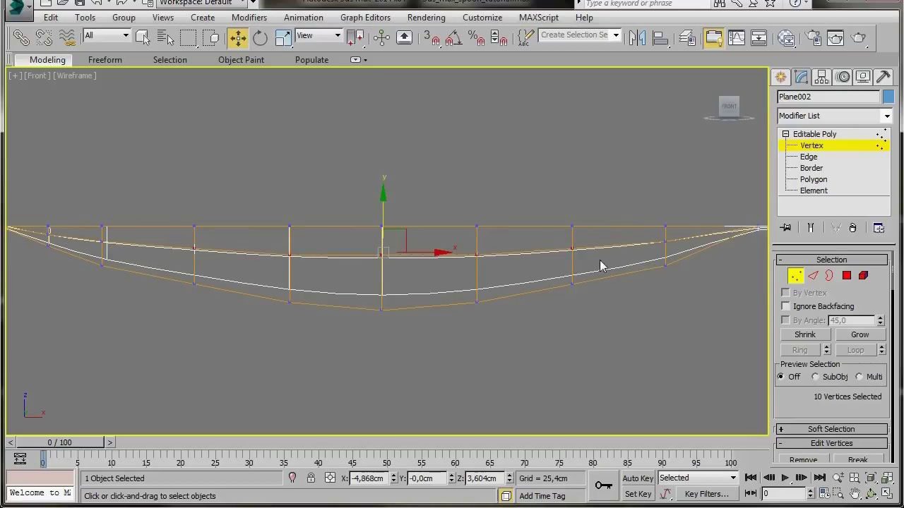
pyautogui.keyDown('ctrl'); pyautogui.moveTo(676, 235); pyautogui.dragTo(655, 255); pyautogui.keyUp('ctrl')
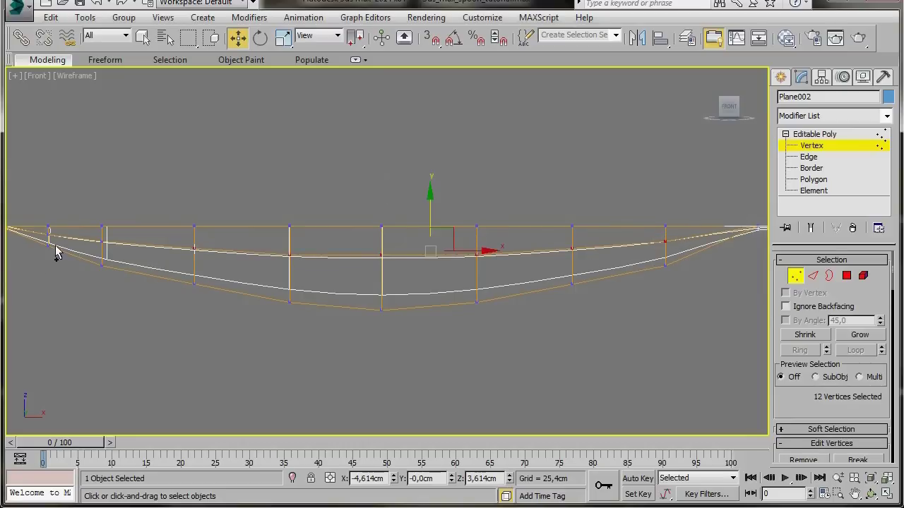
pyautogui.keyDown('ctrl'); pyautogui.moveTo(86, 240); pyautogui.dragTo(132, 258); pyautogui.keyUp('ctrl')
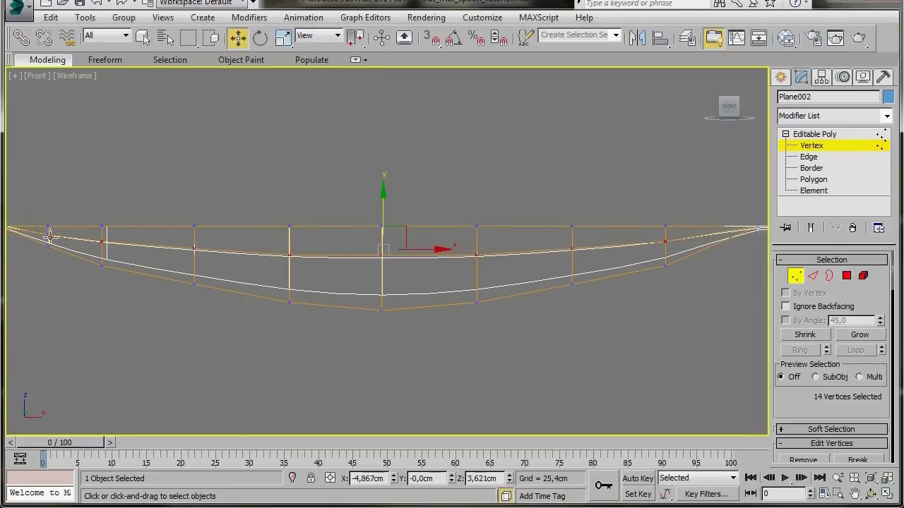
pyautogui.hotkey('alt', 'w')
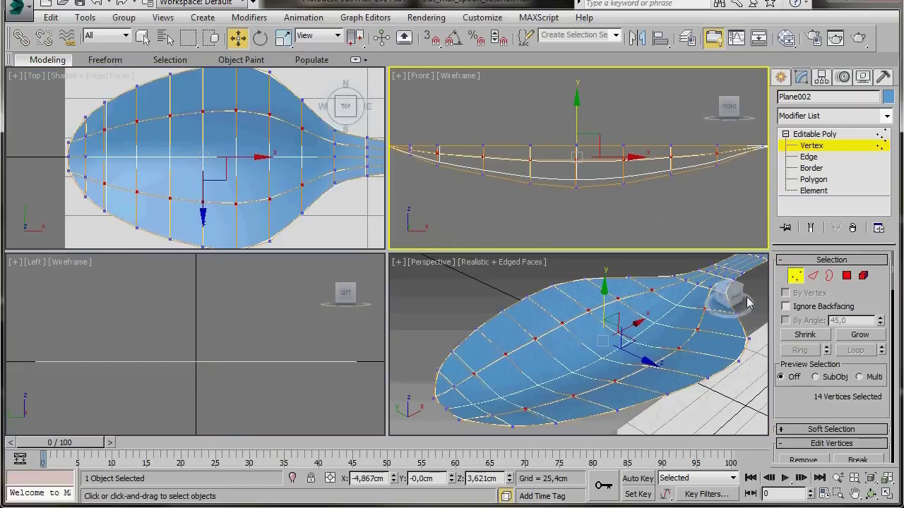
pyautogui.rightClick(205, 394)
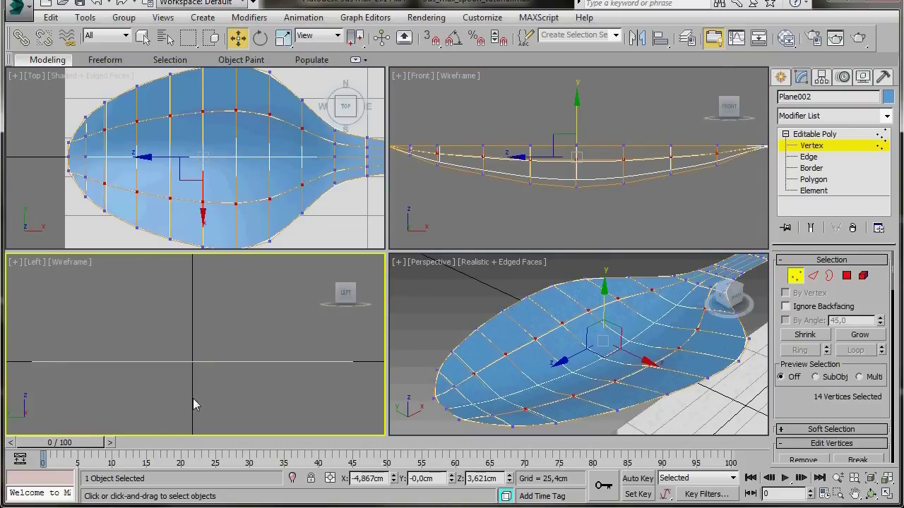
pyautogui.press('z')
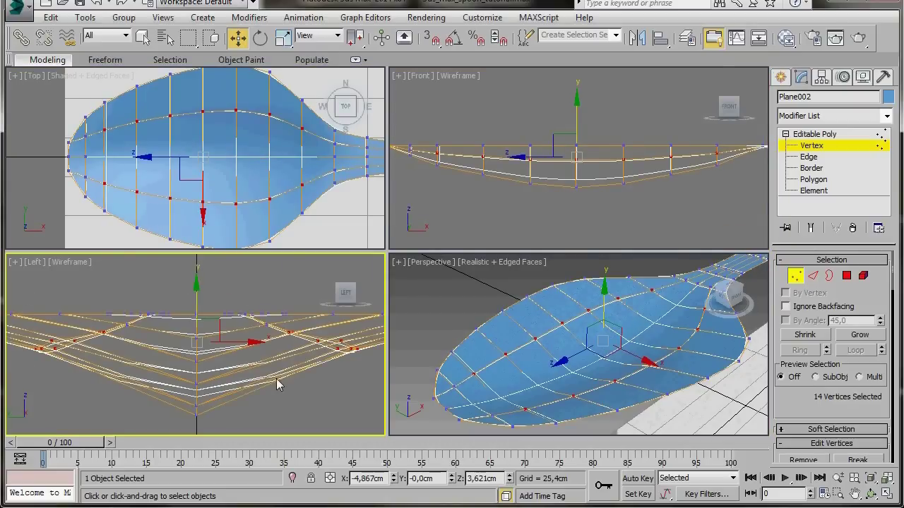
pyautogui.scroll(-2, 265, 396)
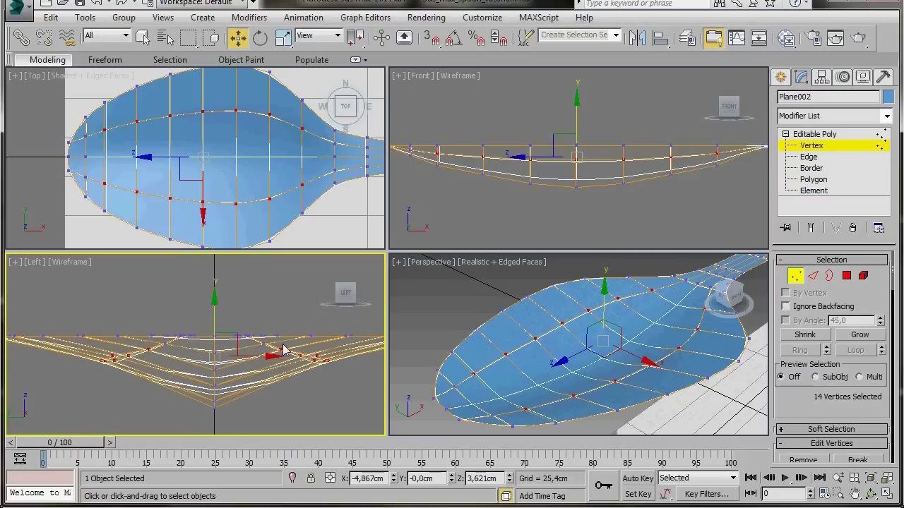
pyautogui.rightClick(224, 347)
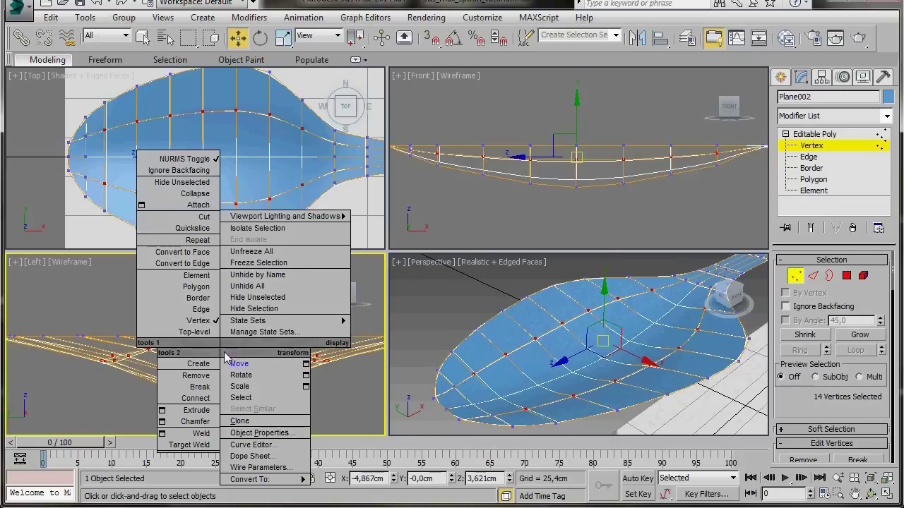
pyautogui.click(230, 389)
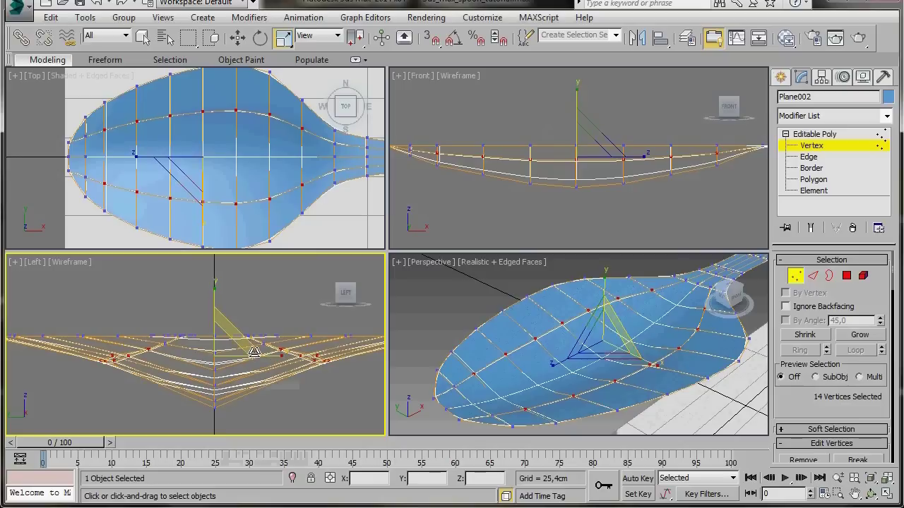
pyautogui.moveTo(275, 355); pyautogui.dragTo(298, 353)
# Lower the 14 vertices of the bowl's flanking lines to Z about 3.54 cm in the Left view
pyautogui.rightClick(224, 351)
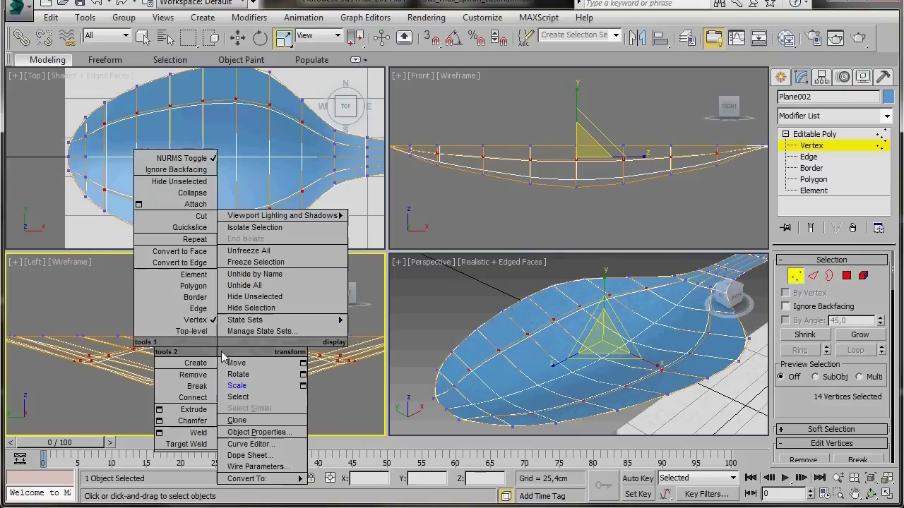
pyautogui.click(227, 359)
pyautogui.moveTo(215, 300); pyautogui.dragTo(215, 315)
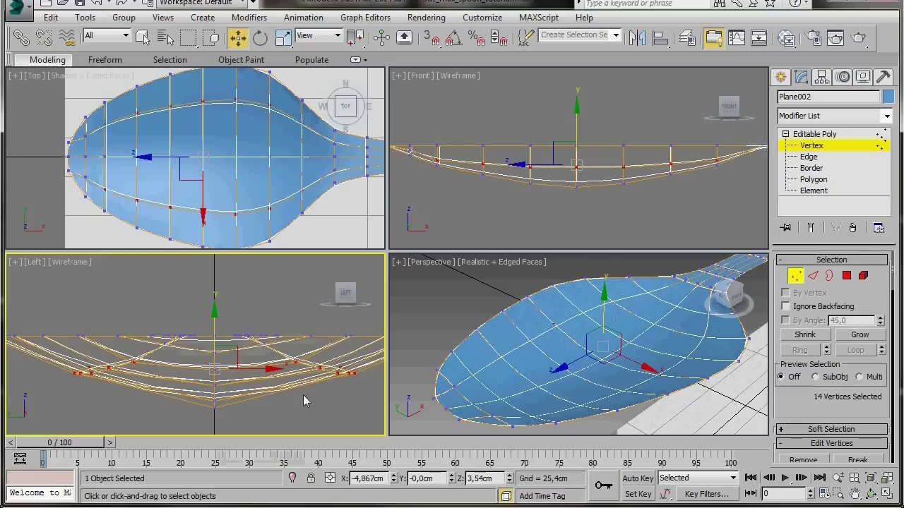
pyautogui.moveTo(307, 399); pyautogui.dragTo(284, 389, button='middle')
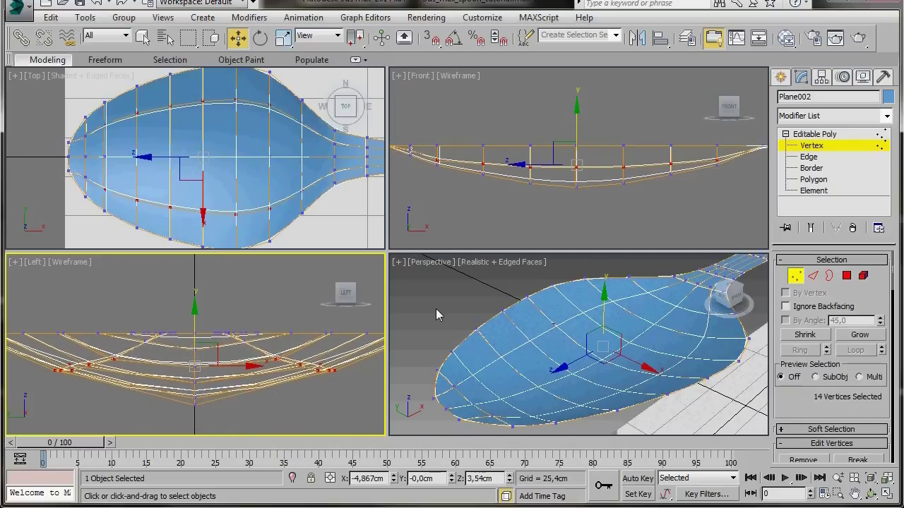
# Leave vertex editing, clear the selection, and examine the spoon's bowl and handle from above and the side in the Perspective view
pyautogui.press('1')
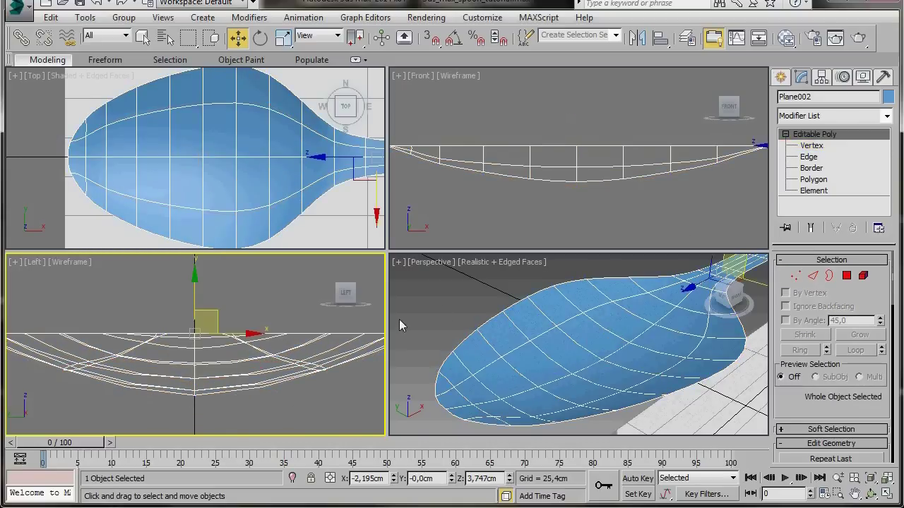
pyautogui.click(435, 310)
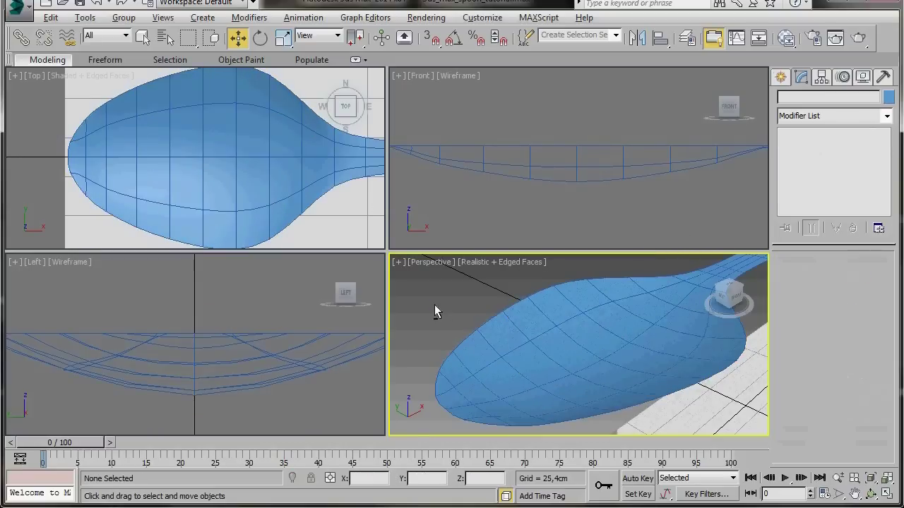
pyautogui.hotkey('alt', 'w')
pyautogui.scroll(-5, 408, 323)
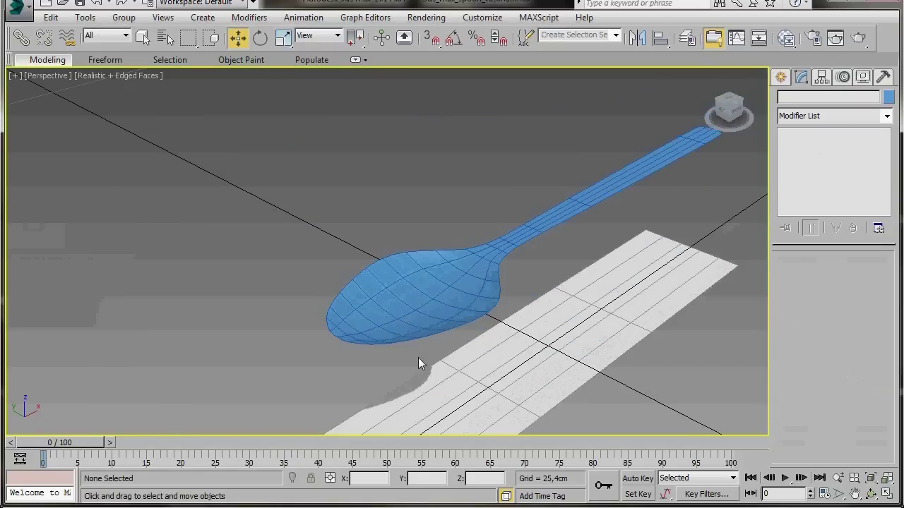
pyautogui.keyDown('alt'); pyautogui.moveTo(405, 343); pyautogui.dragTo(340, 293, button='middle'); pyautogui.keyUp('alt')
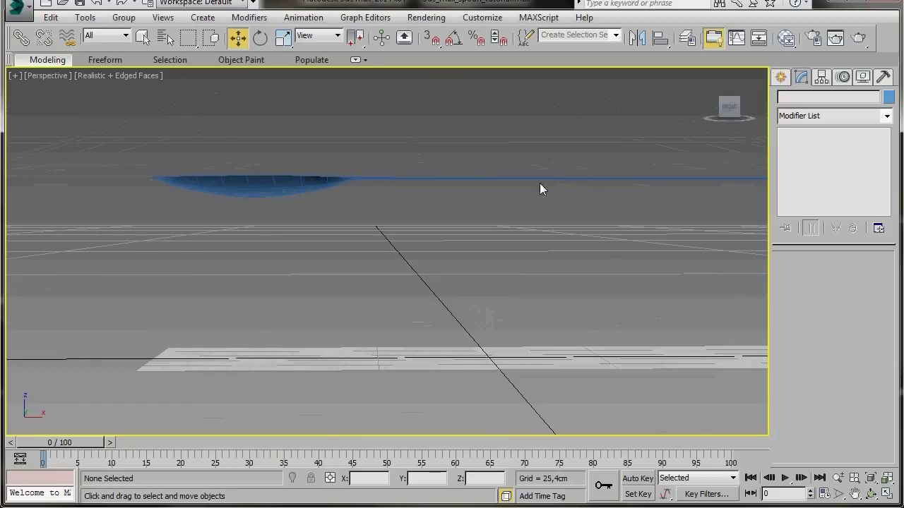
pyautogui.moveTo(386, 276); pyautogui.dragTo(379, 301, button='middle')
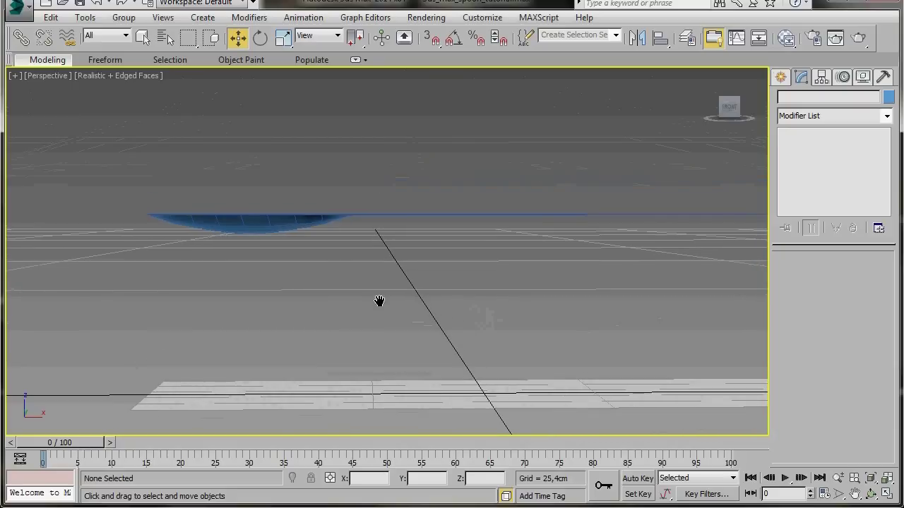
pyautogui.hotkey('alt', 'w')
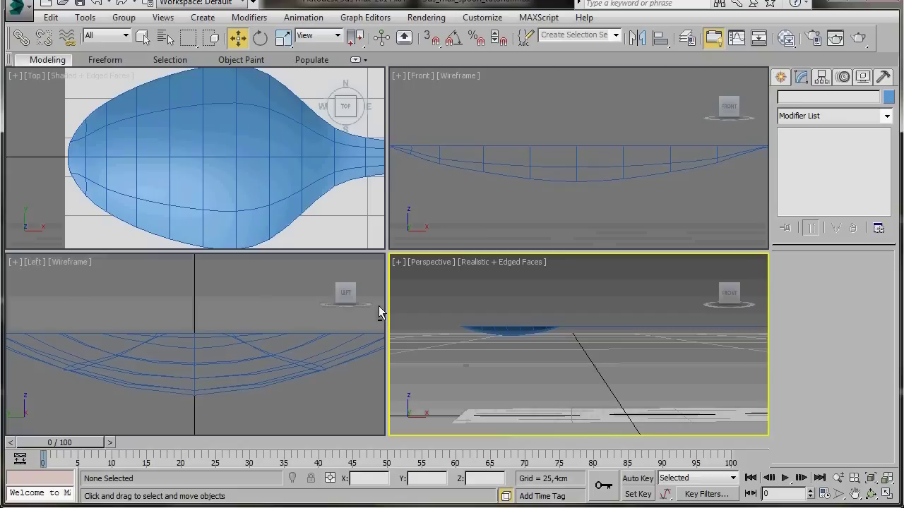
# Move the spoon's 30 handle vertices in the Front view to X about 1.541 cm and Z about 4.206 cm, above the bowl
pyautogui.click(565, 200)
pyautogui.scroll(-5, 565, 199)
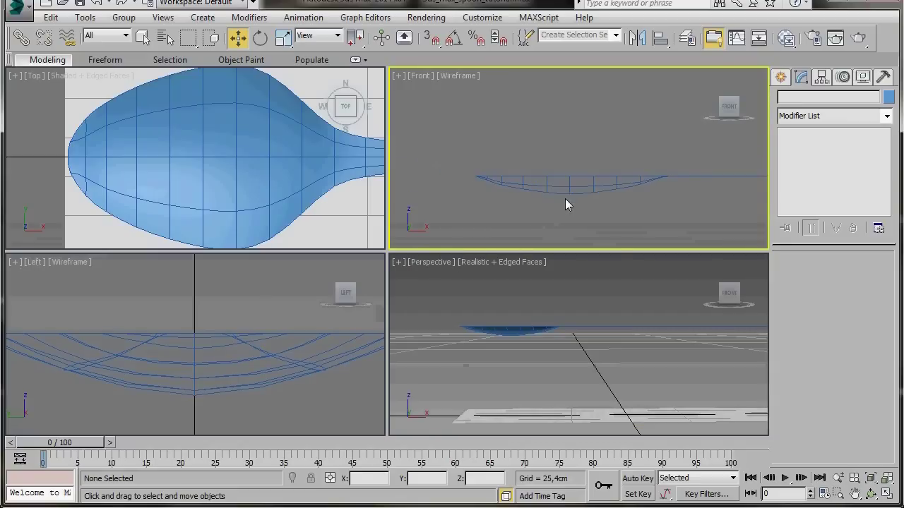
pyautogui.moveTo(638, 204); pyautogui.dragTo(534, 195, button='middle')
pyautogui.hotkey('alt', 'w')
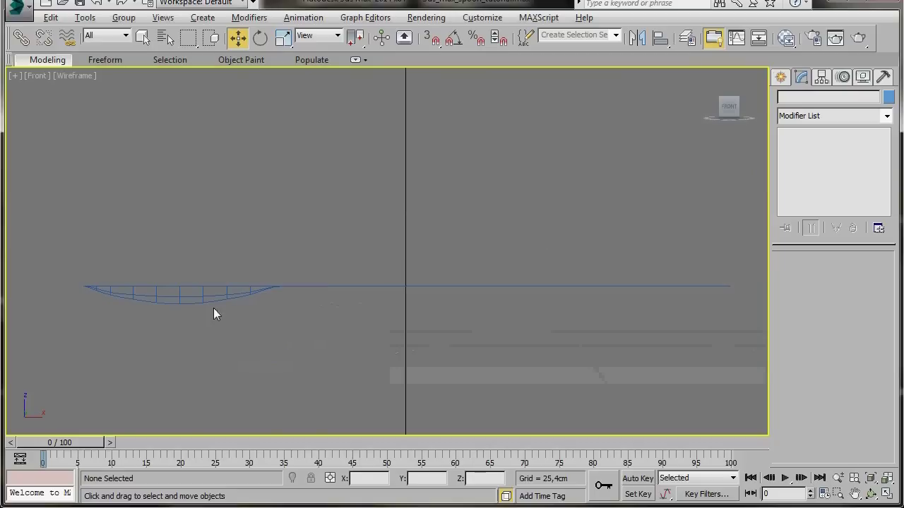
pyautogui.click(120, 292)
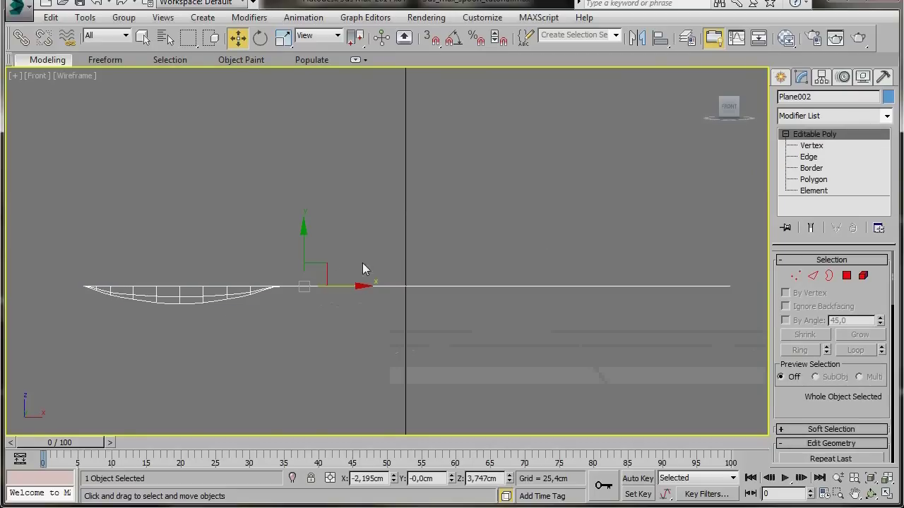
pyautogui.click(813, 146)
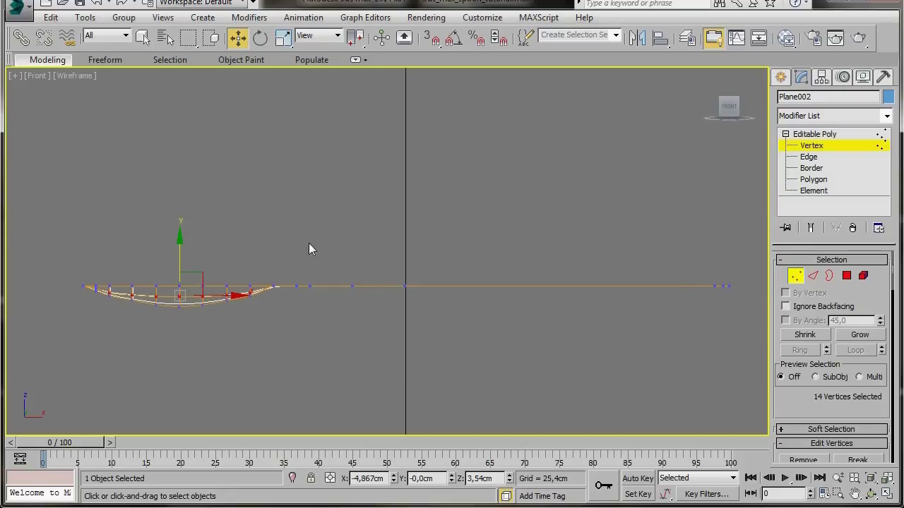
pyautogui.moveTo(283, 229); pyautogui.dragTo(748, 324)
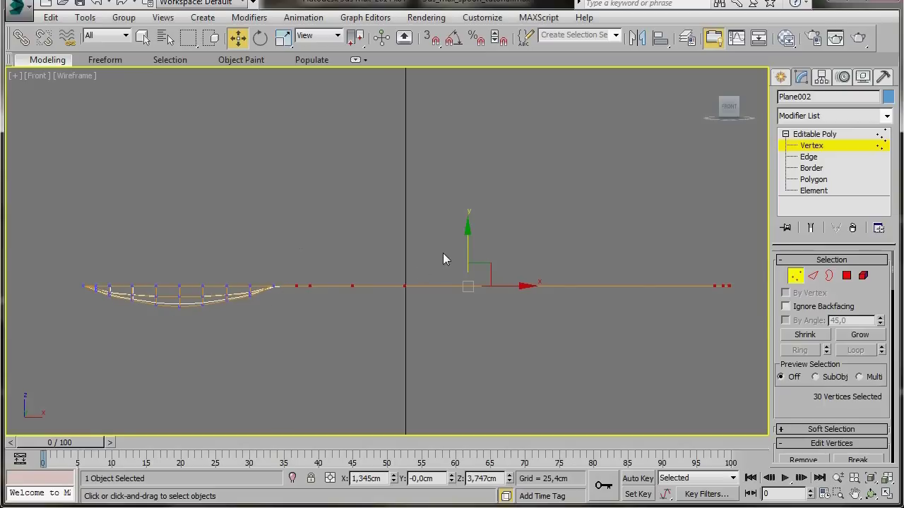
pyautogui.moveTo(467, 260); pyautogui.dragTo(477, 240)
pyautogui.moveTo(513, 265); pyautogui.dragTo(523, 265)
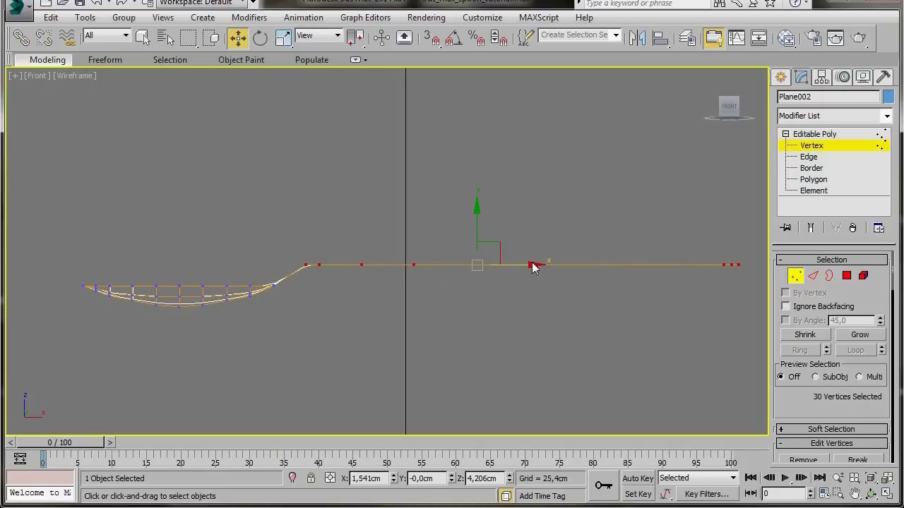
pyautogui.moveTo(531, 263); pyautogui.dragTo(531, 262)
# Shorten the handle by moving its 10 end vertices toward the bowl, to X about 6.356 cm
pyautogui.moveTo(630, 232); pyautogui.dragTo(750, 301)
pyautogui.moveTo(757, 265); pyautogui.dragTo(731, 278)
pyautogui.moveTo(568, 385); pyautogui.dragTo(532, 331, button='middle')
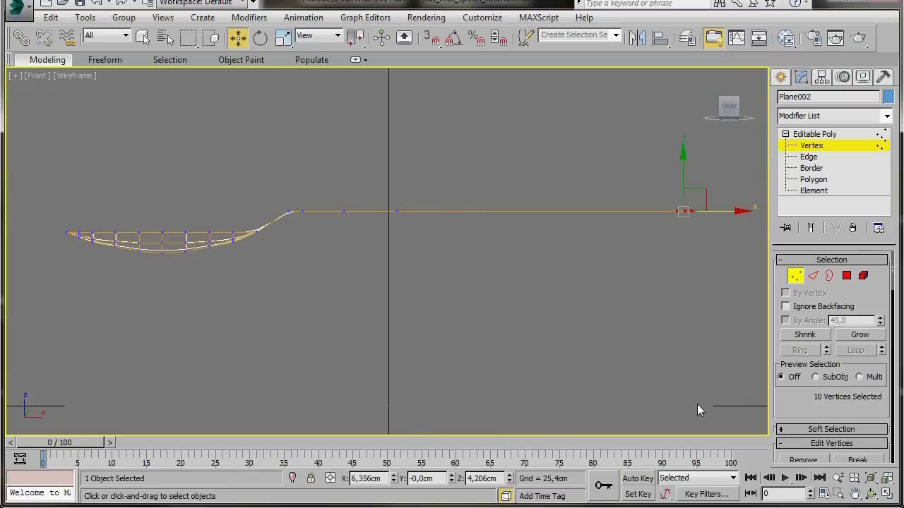
# Move all handle vertices beyond the first column slightly up and away from the bowl, to Z about 4.296 cm, then clear the selection
pyautogui.moveTo(307, 130); pyautogui.dragTo(320, 227)
pyautogui.moveTo(293, 152); pyautogui.dragTo(710, 246)
pyautogui.moveTo(482, 189); pyautogui.dragTo(528, 210)
pyautogui.click(393, 276)
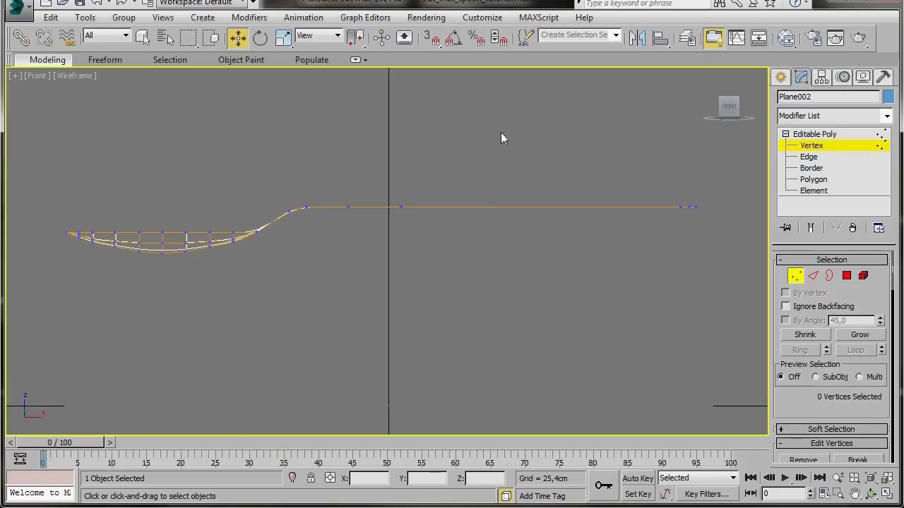
# Select the 25 handle vertices beyond the first column and rotate them so the handle slopes upward toward its end
pyautogui.moveTo(309, 124); pyautogui.dragTo(682, 237)
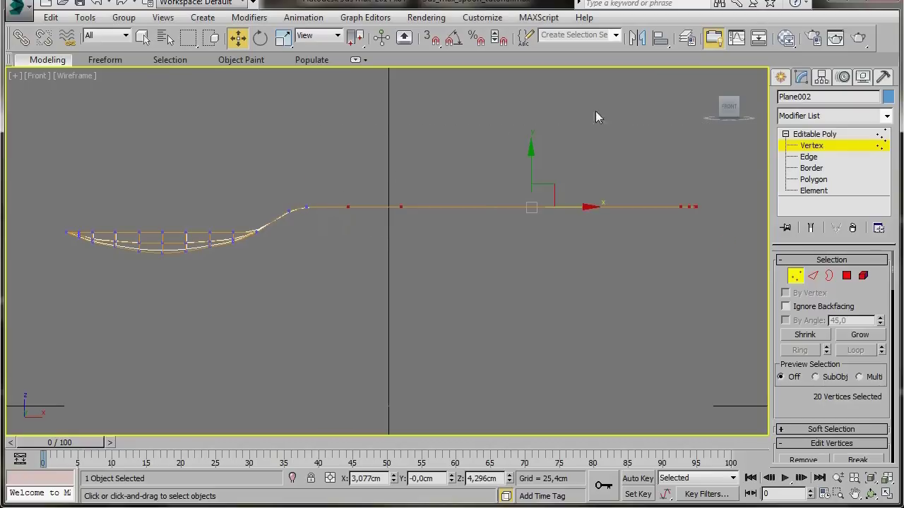
pyautogui.keyDown('ctrl'); pyautogui.moveTo(324, 187); pyautogui.dragTo(305, 236); pyautogui.keyUp('ctrl')
pyautogui.click(259, 41)
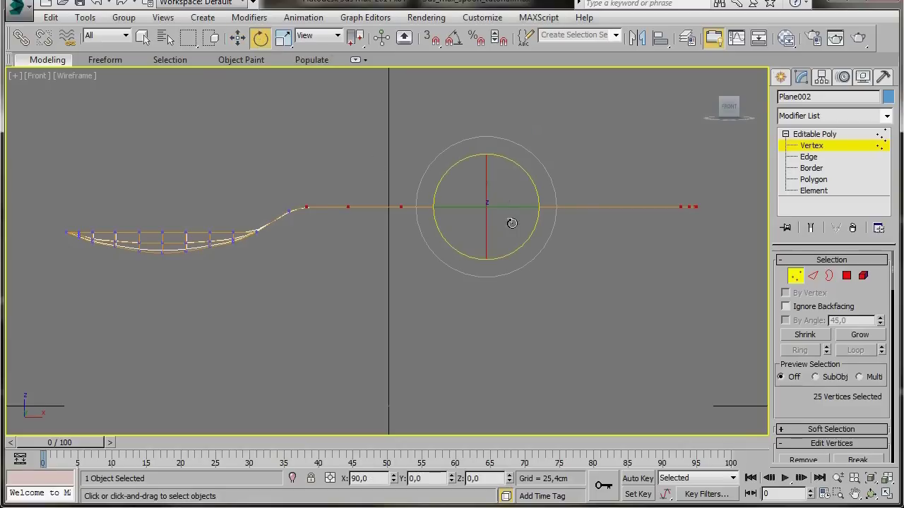
pyautogui.moveTo(451, 168); pyautogui.dragTo(444, 183)
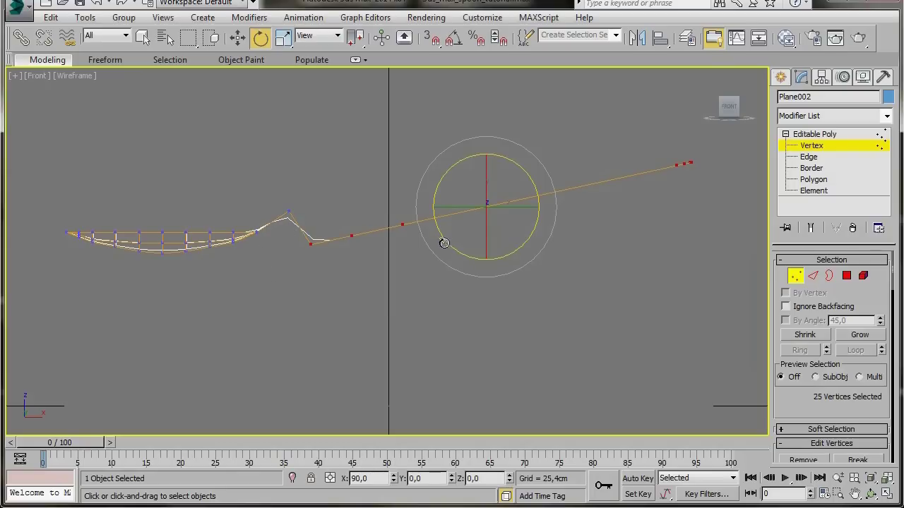
# Raise the 25 tilted handle vertices to Z about 5.285 cm so they continue the neck's curve
pyautogui.rightClick(422, 228)
pyautogui.click(383, 240)
pyautogui.moveTo(486, 179); pyautogui.dragTo(498, 133)
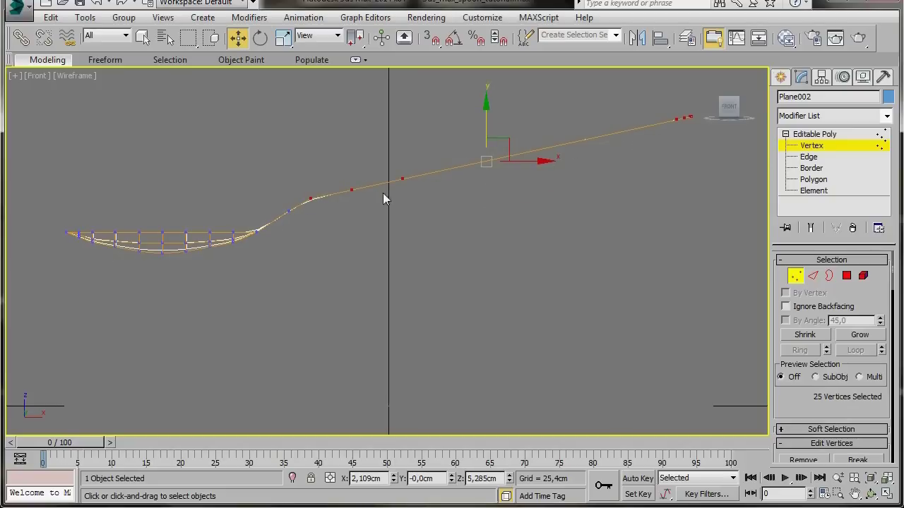
# Leave vertex editing and rename the object as spoon
pyautogui.click(825, 135)
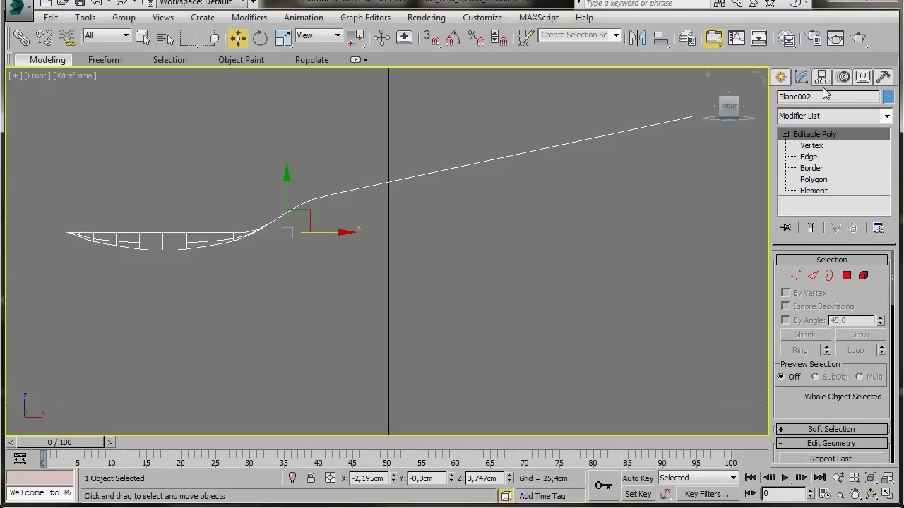
pyautogui.moveTo(814, 96); pyautogui.dragTo(769, 99)
pyautogui.write('spoon')
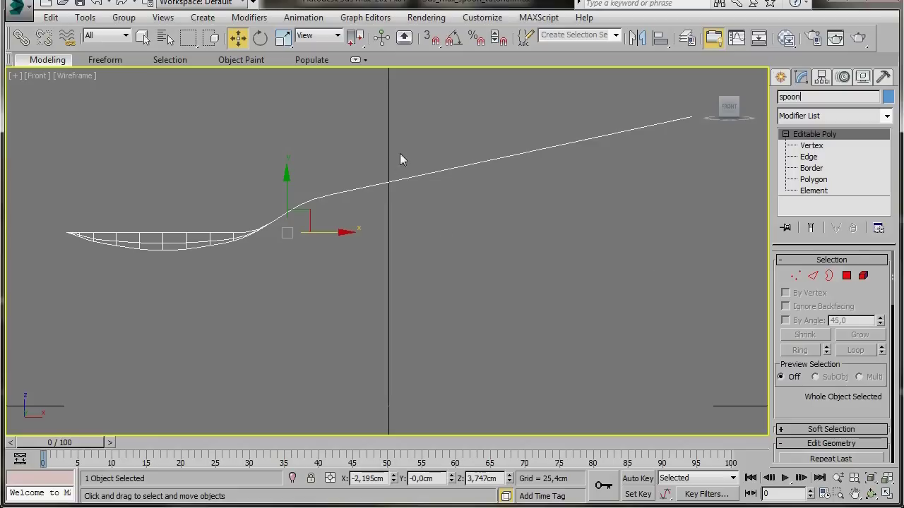
# Center the spoon's pivot to the object with Affect Pivot Only enabled
pyautogui.click(821, 78)
pyautogui.click(815, 167)
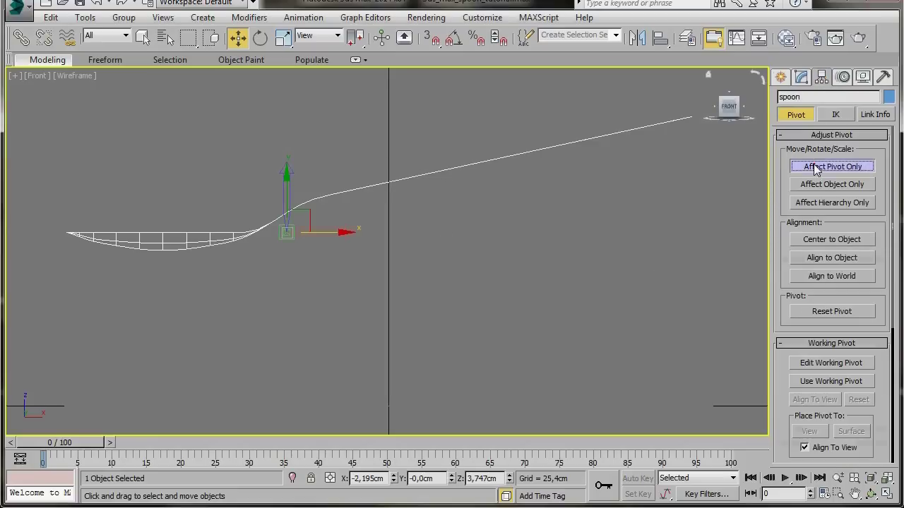
pyautogui.click(827, 241)
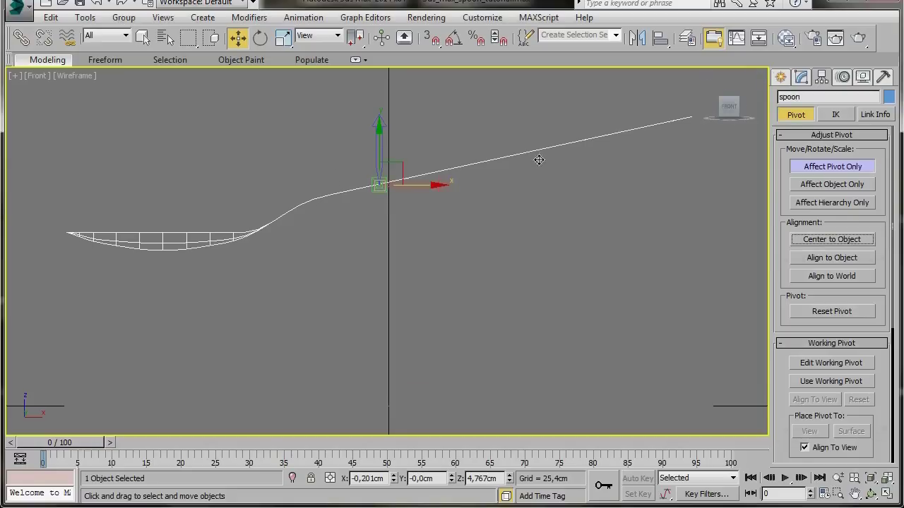
# Turn off Affect Pivot Only and return to the four-viewport layout with the whole spoon framed in the Top view
pyautogui.click(822, 167)
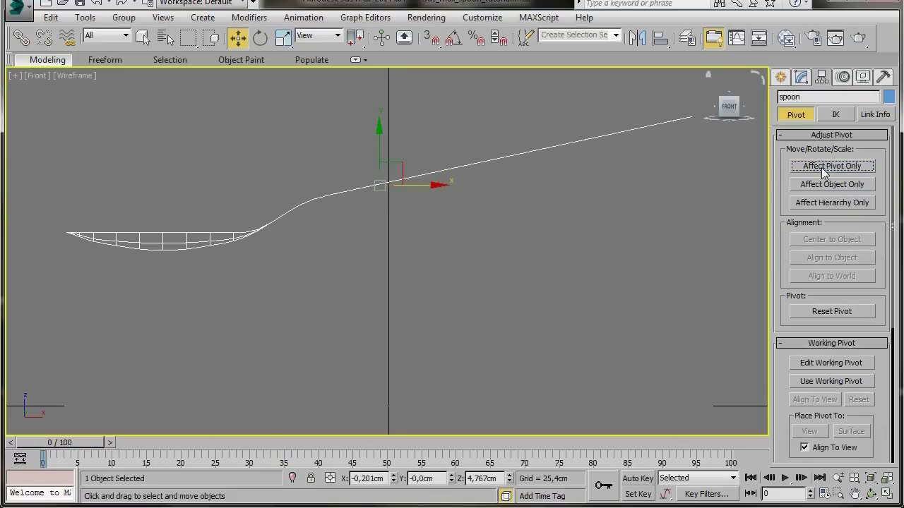
pyautogui.click(426, 233)
pyautogui.hotkey('alt', 'w')
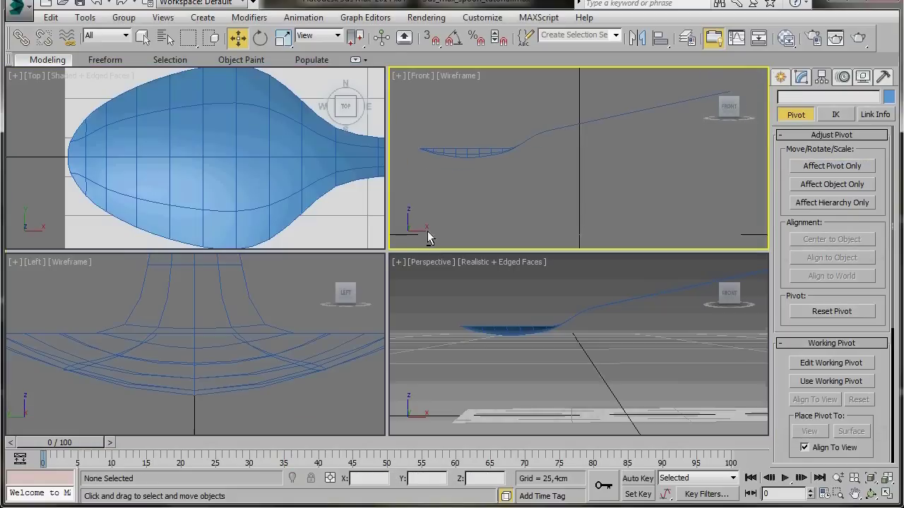
pyautogui.click(198, 337)
pyautogui.moveTo(190, 312); pyautogui.dragTo(190, 327, button='middle')
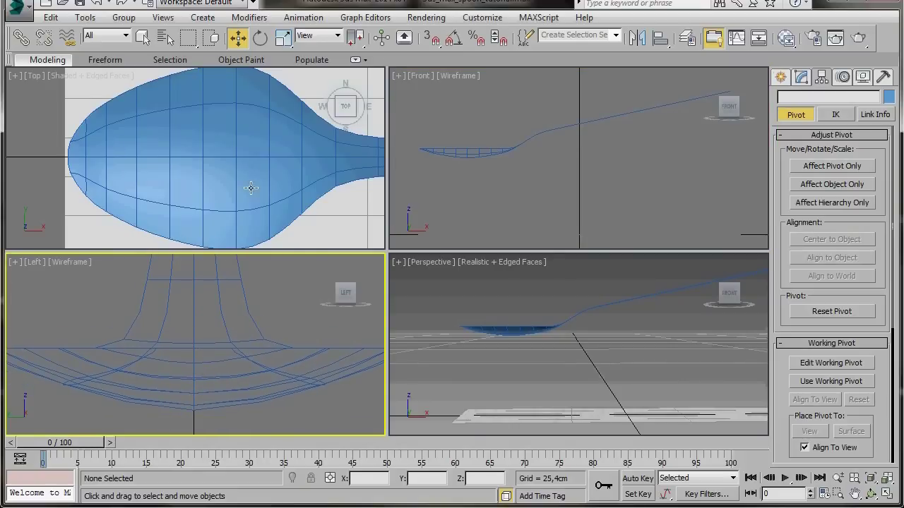
pyautogui.scroll(-5, 251, 188)
pyautogui.moveTo(247, 187); pyautogui.dragTo(180, 190, button='middle')
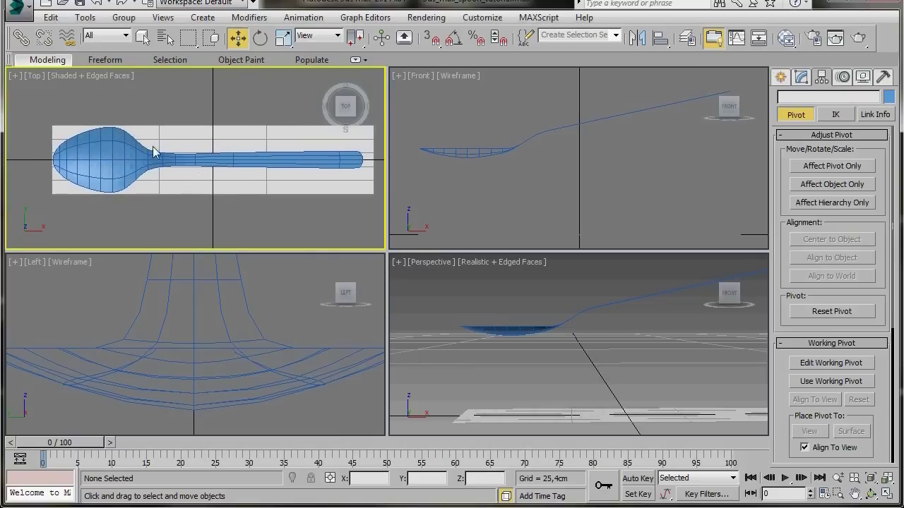
# Add a Shell modifier to the spoon with an outer amount of 0,127cm and an inner amount of 0,0cm
pyautogui.click(522, 370)
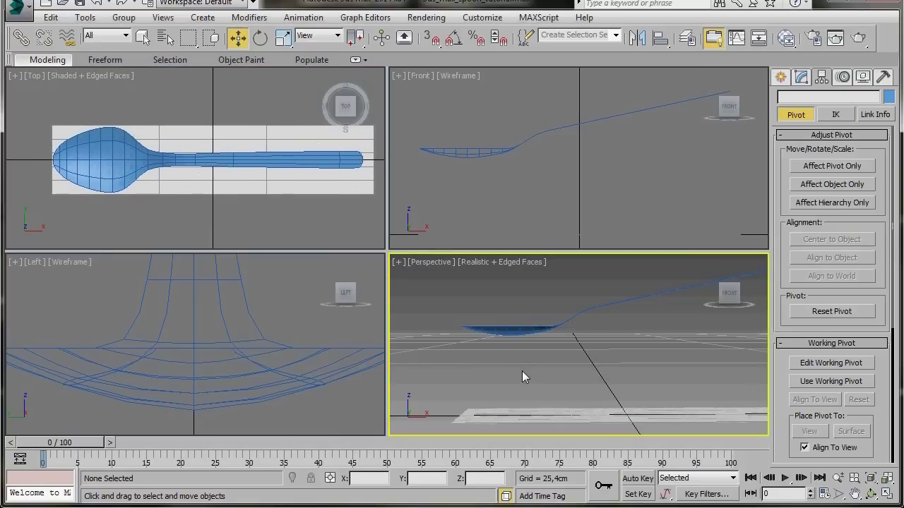
pyautogui.hotkey('alt', 'w')
pyautogui.keyDown('alt'); pyautogui.moveTo(323, 296); pyautogui.dragTo(337, 325, button='middle'); pyautogui.keyUp('alt')
pyautogui.click(311, 282)
pyautogui.click(800, 76)
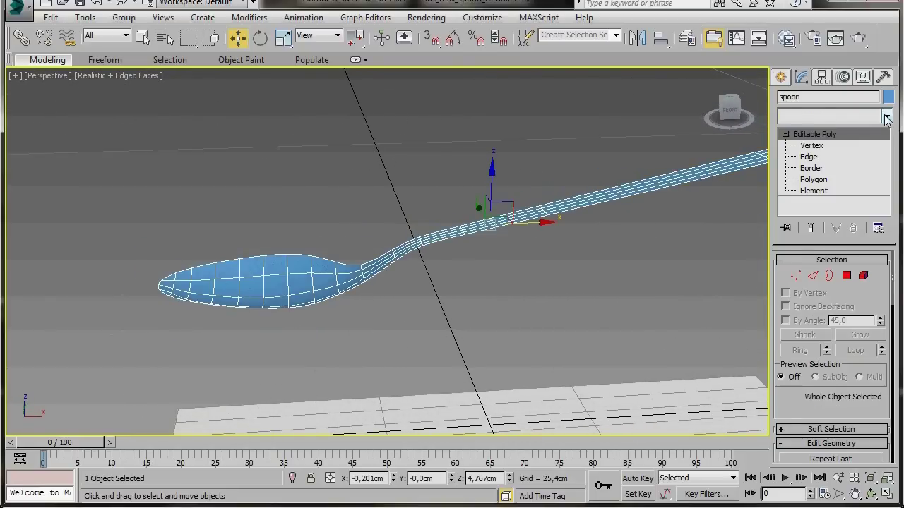
pyautogui.click(886, 117)
pyautogui.scroll(-20, 818, 288)
pyautogui.scroll(-5, 818, 285)
pyautogui.click(818, 290)
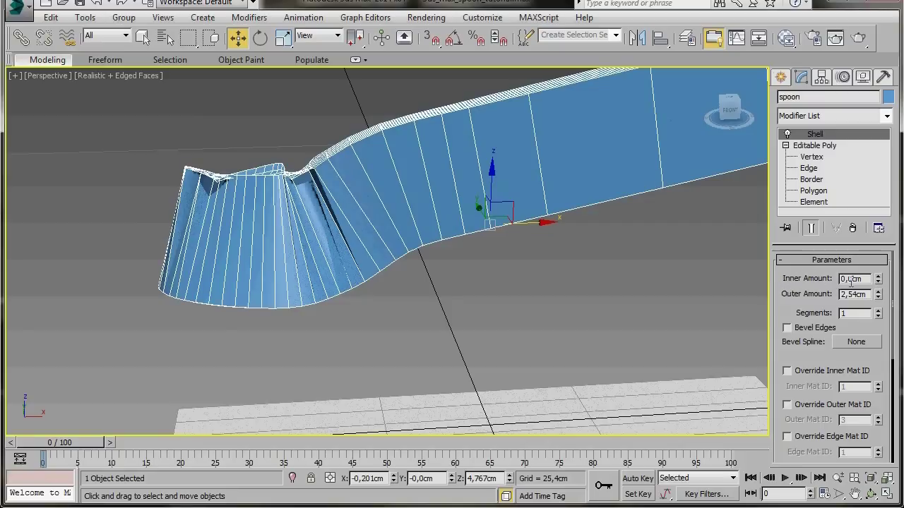
pyautogui.rightClick(879, 298)
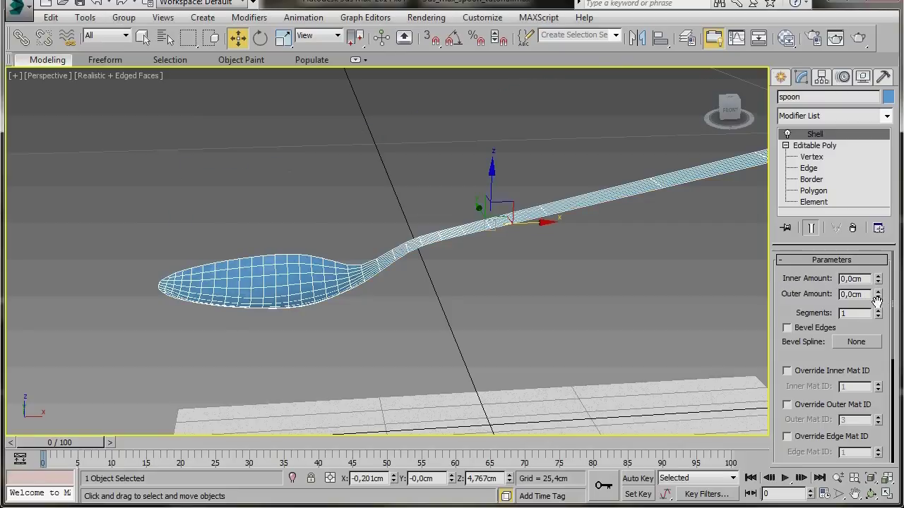
pyautogui.moveTo(879, 298); pyautogui.dragTo(878, 297)
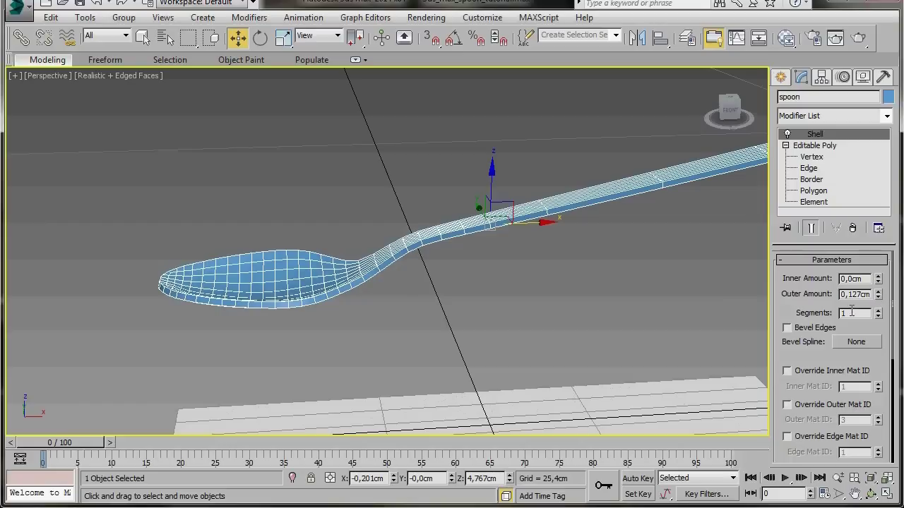
# Add an Edit Poly modifier above Shell in the spoon's modifier stack
pyautogui.keyDown('alt'); pyautogui.moveTo(417, 318); pyautogui.dragTo(382, 321, button='middle'); pyautogui.keyUp('alt')
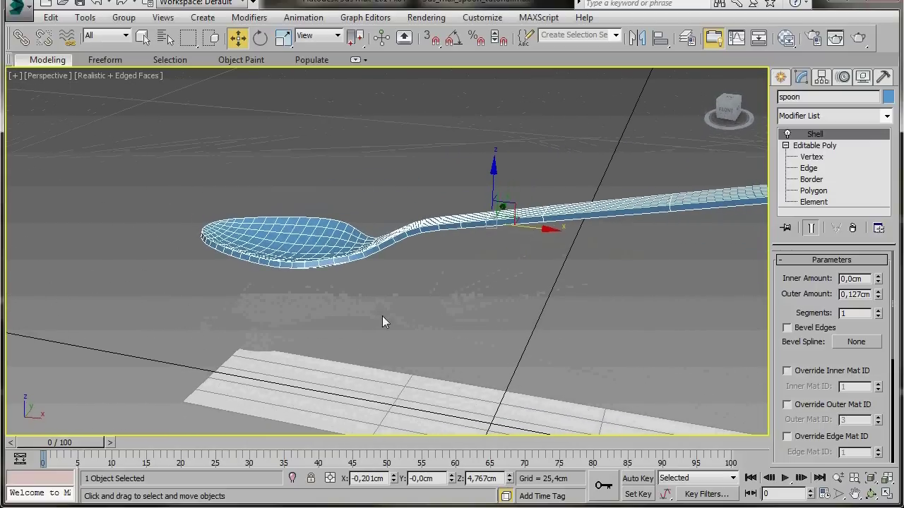
pyautogui.keyDown('alt'); pyautogui.moveTo(536, 286); pyautogui.dragTo(528, 266, button='middle'); pyautogui.keyUp('alt')
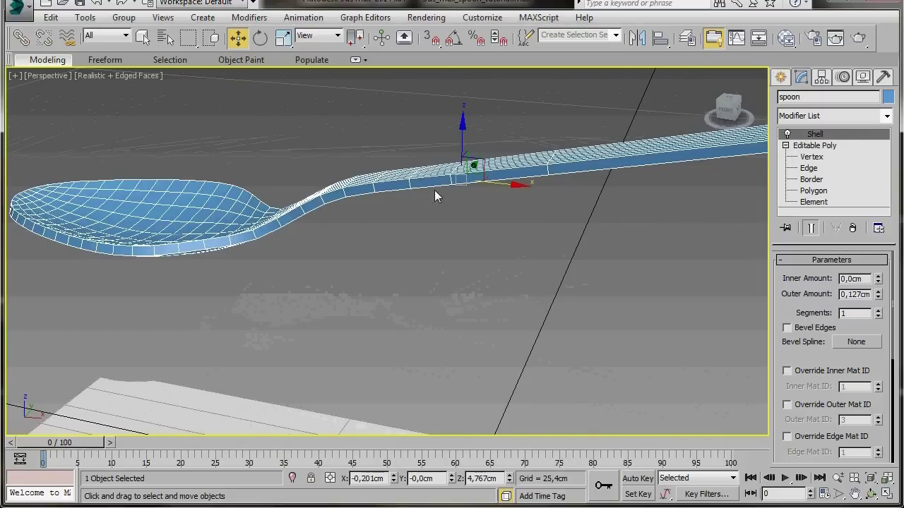
pyautogui.click(887, 115)
pyautogui.scroll(-4, 846, 313)
pyautogui.scroll(-3, 843, 310)
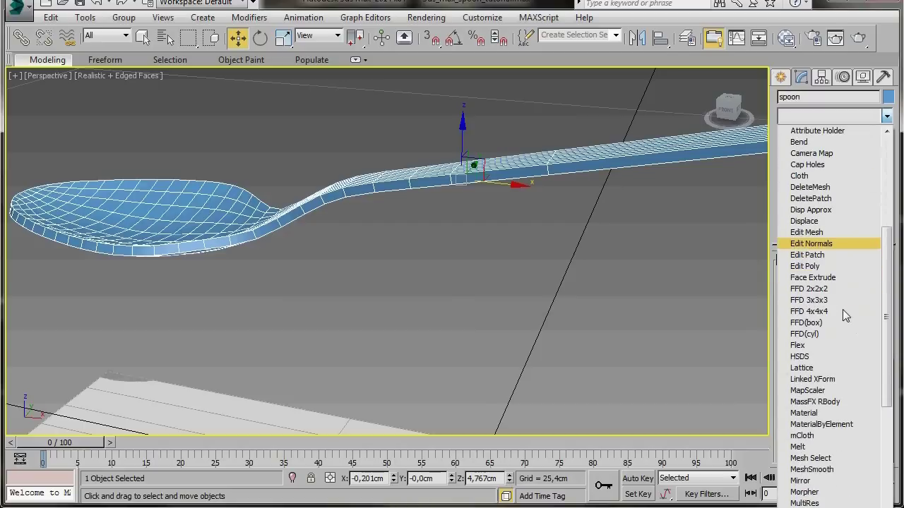
pyautogui.click(837, 268)
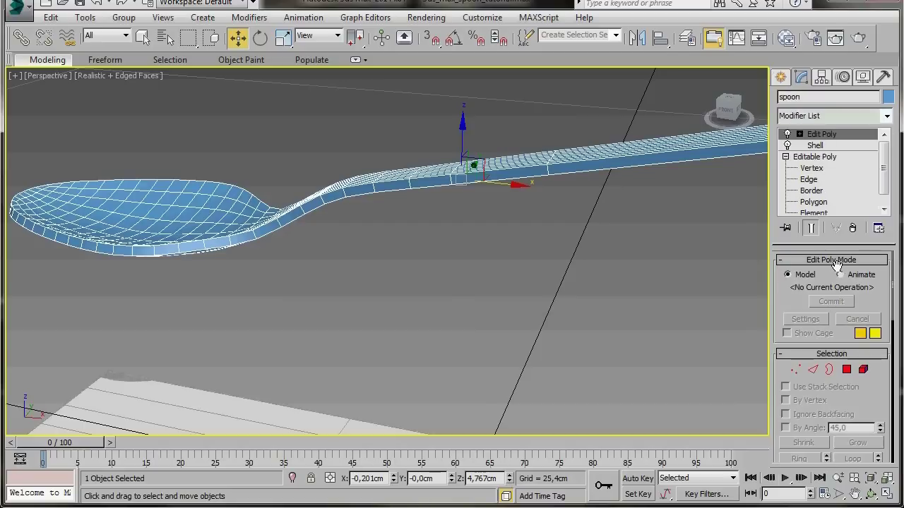
# Select the full ring of short thickness edges running around the spoon's outer rim
pyautogui.click(812, 369)
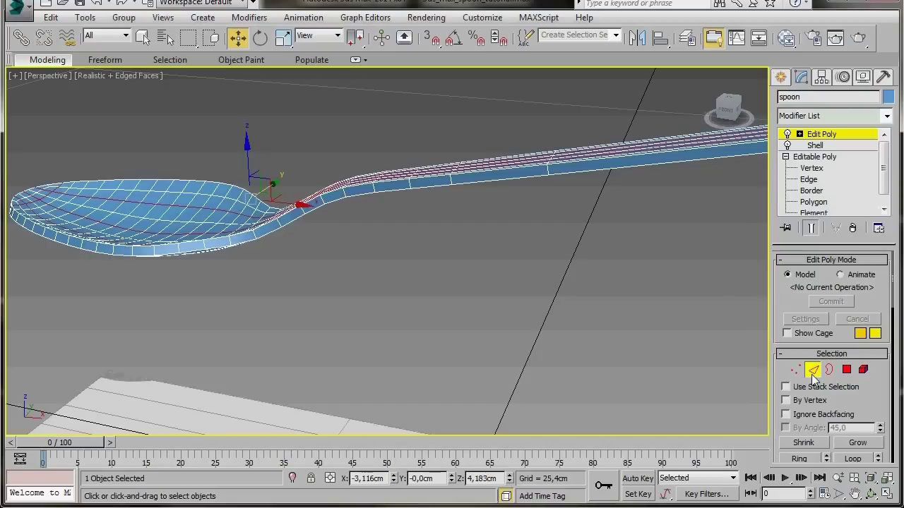
pyautogui.click(547, 167)
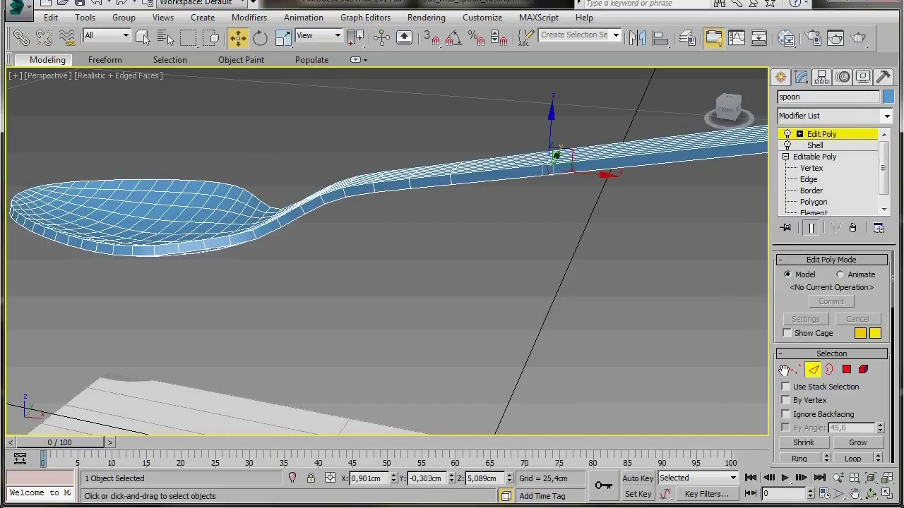
pyautogui.scroll(-3, 782, 370)
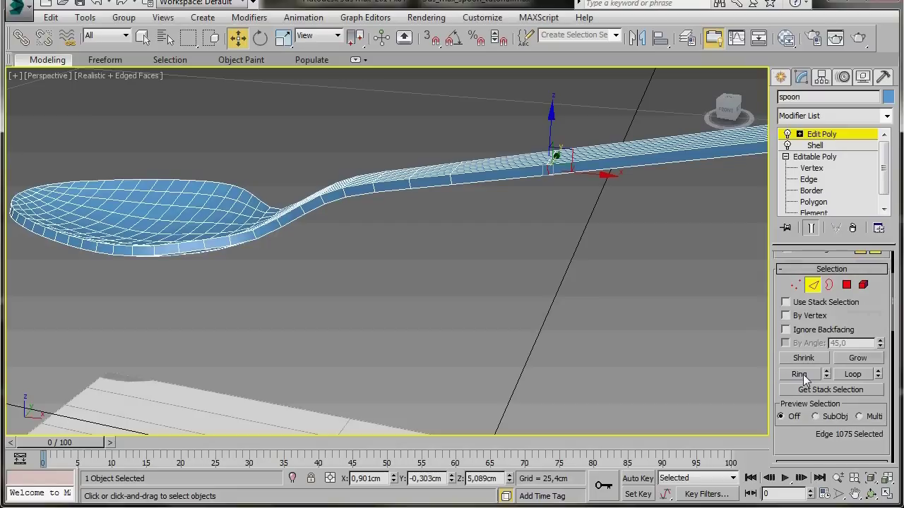
pyautogui.click(798, 375)
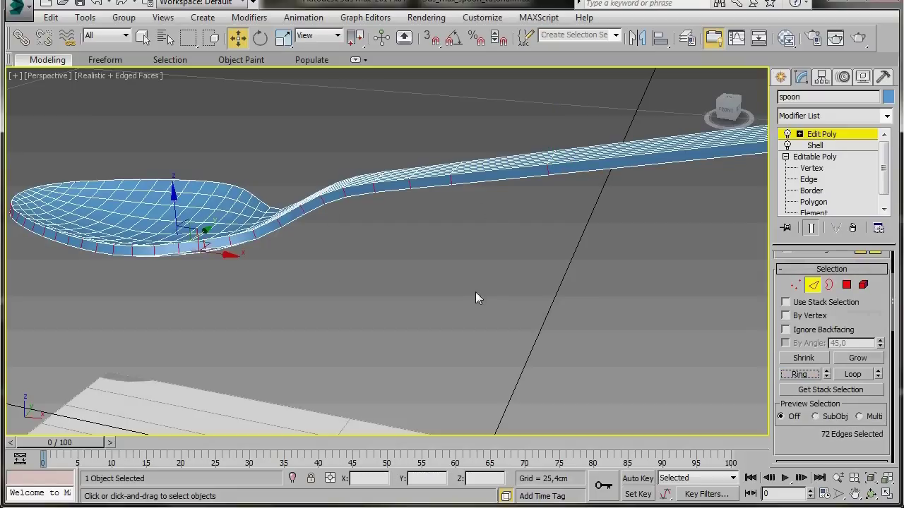
pyautogui.keyDown('alt'); pyautogui.moveTo(493, 306); pyautogui.dragTo(452, 323, button='middle'); pyautogui.keyUp('alt')
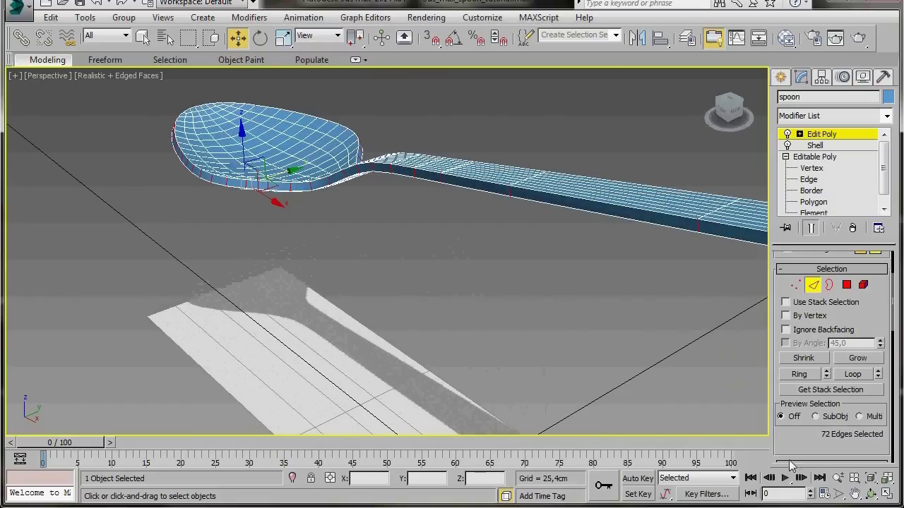
# Connect the selected rim edges with 1 segment, pinch 0 and slide 0, and leave edge editing
pyautogui.scroll(-5, 833, 395)
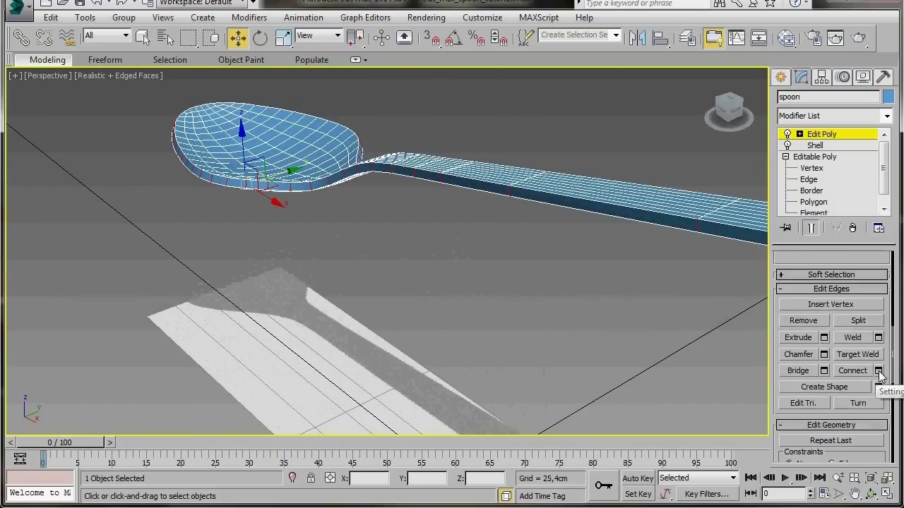
pyautogui.click(879, 371)
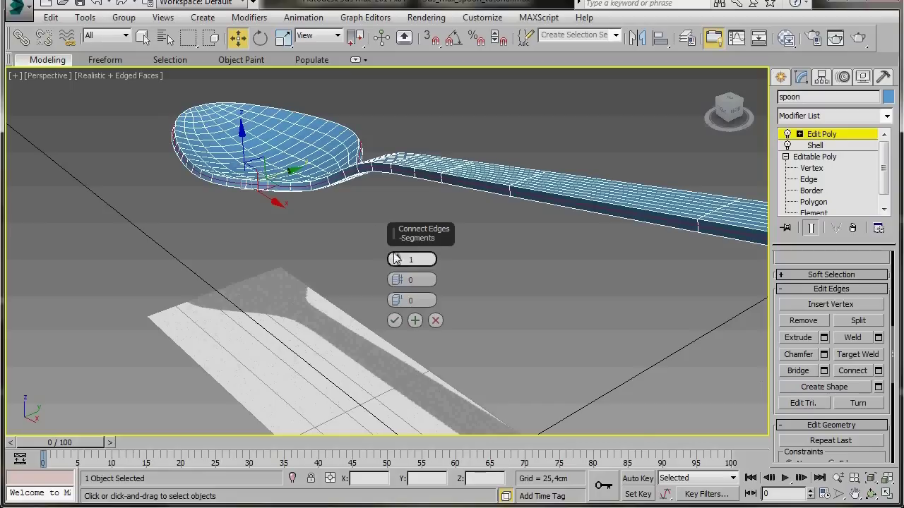
pyautogui.click(394, 322)
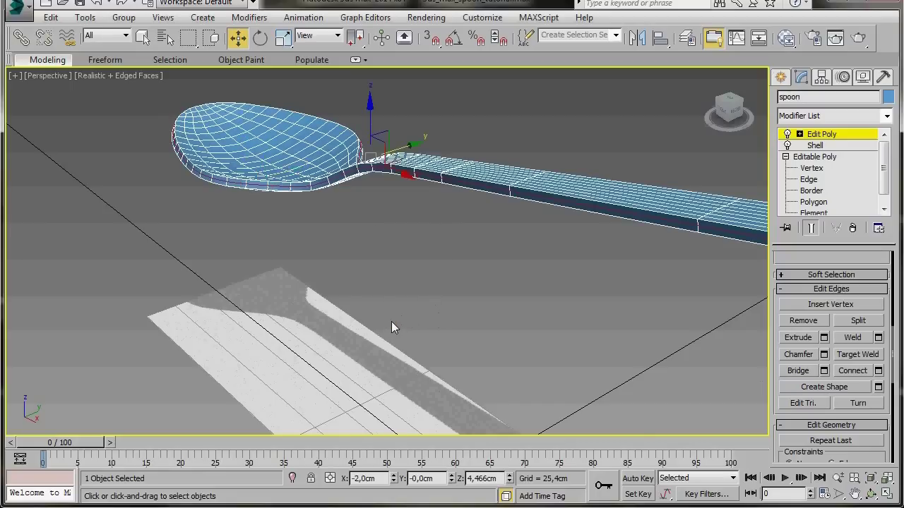
pyautogui.click(823, 135)
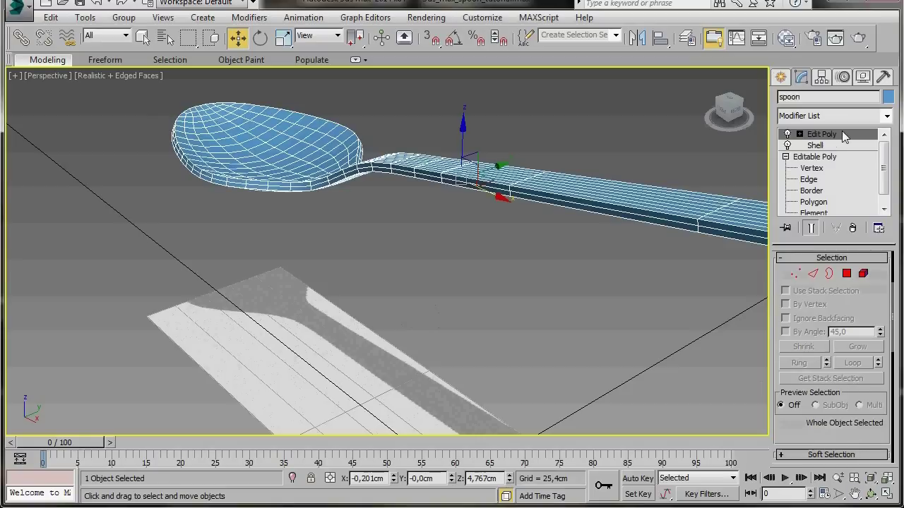
# Add a TurboSmooth modifier with 1 iteration to the spoon
pyautogui.click(886, 116)
pyautogui.scroll(-1, 847, 311)
pyautogui.scroll(-15, 834, 264)
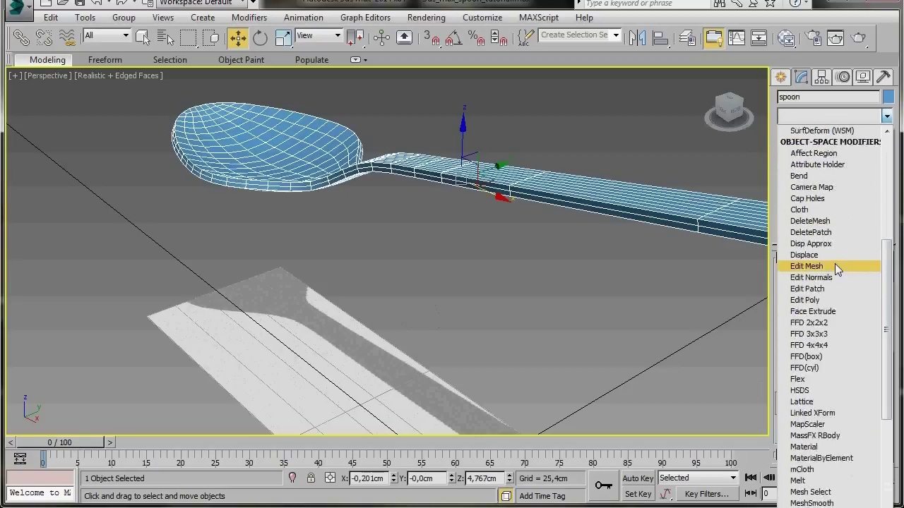
pyautogui.scroll(-4, 834, 264)
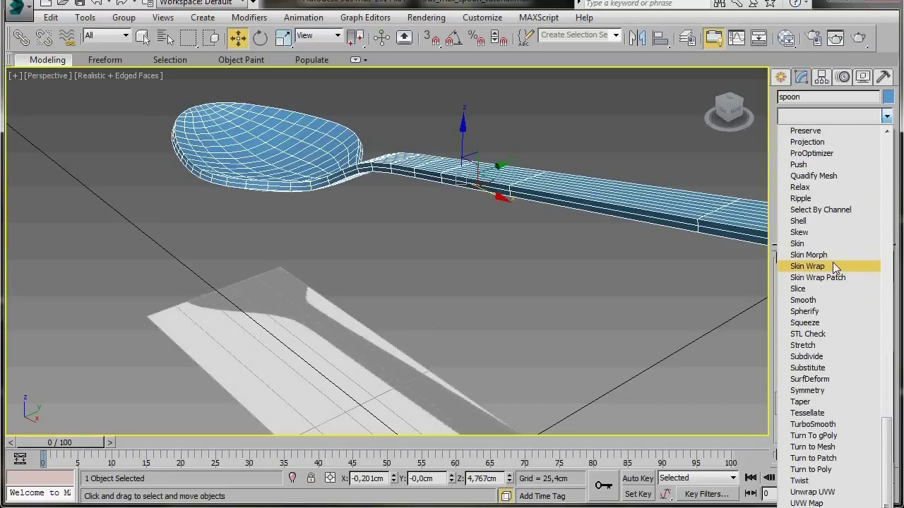
pyautogui.click(819, 426)
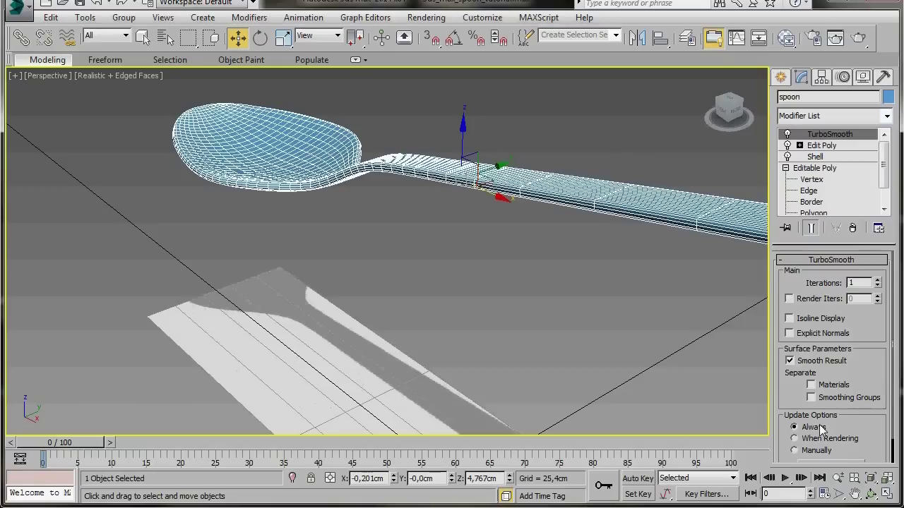
# Enable Isoline Display and Explicit Normals for the spoon's TurboSmooth modifier
pyautogui.moveTo(441, 257); pyautogui.dragTo(416, 284)
pyautogui.keyDown('alt'); pyautogui.moveTo(415, 289); pyautogui.dragTo(384, 346, button='middle'); pyautogui.keyUp('alt')
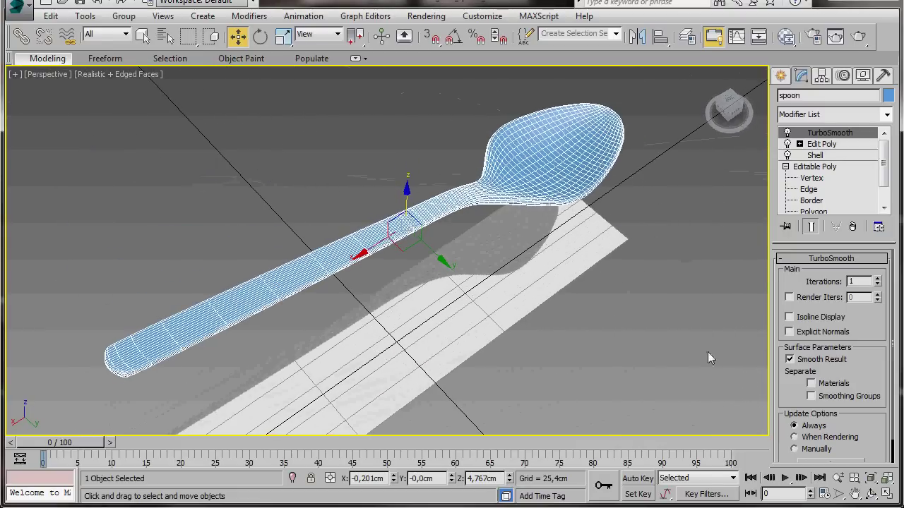
pyautogui.click(789, 317)
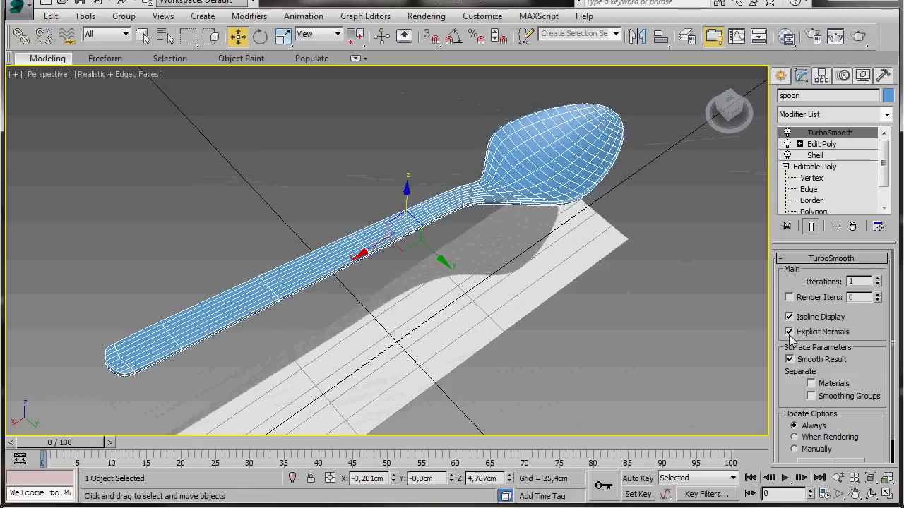
pyautogui.keyDown('alt'); pyautogui.moveTo(534, 321); pyautogui.dragTo(508, 317, button='middle'); pyautogui.keyUp('alt')
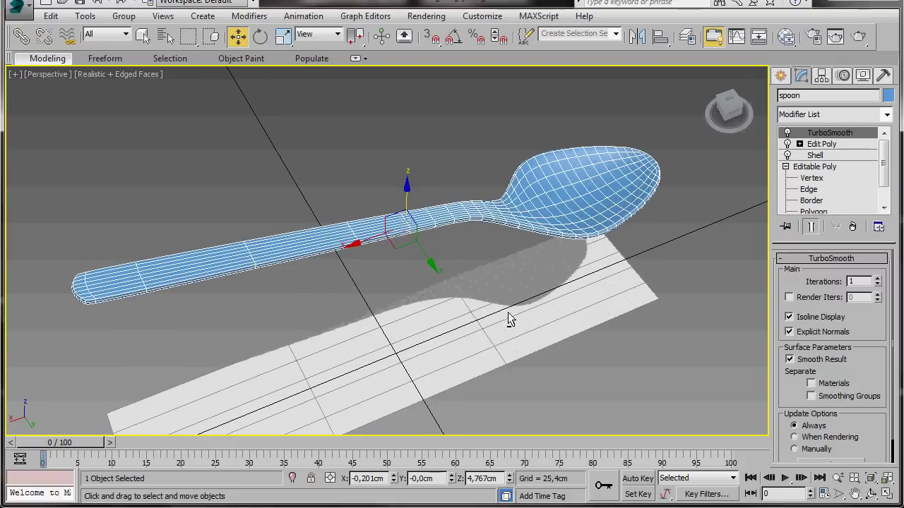
# Turn off Edged Faces in the Perspective view and deselect the spoon
pyautogui.click(125, 75)
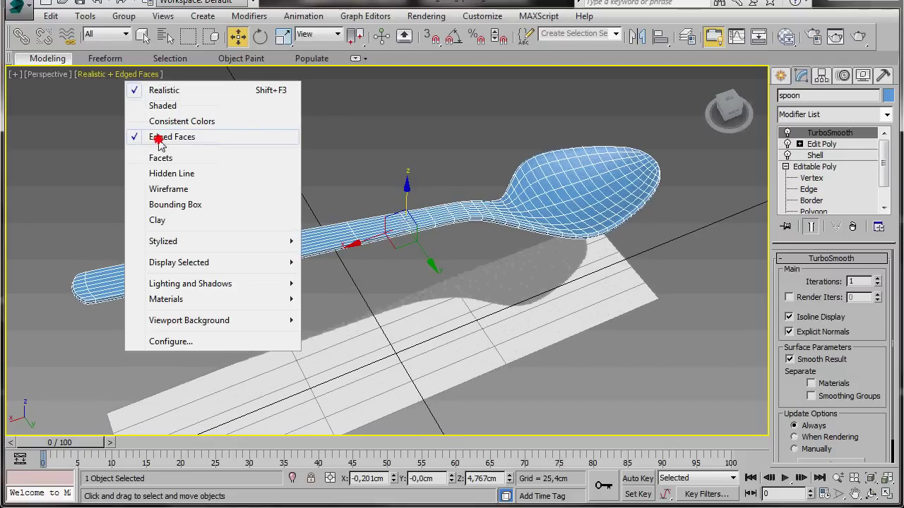
pyautogui.click(132, 139)
pyautogui.click(343, 332)
pyautogui.keyDown('alt'); pyautogui.moveTo(334, 339); pyautogui.dragTo(381, 303, button='middle'); pyautogui.keyUp('alt')
pyautogui.scroll(3, 382, 300)
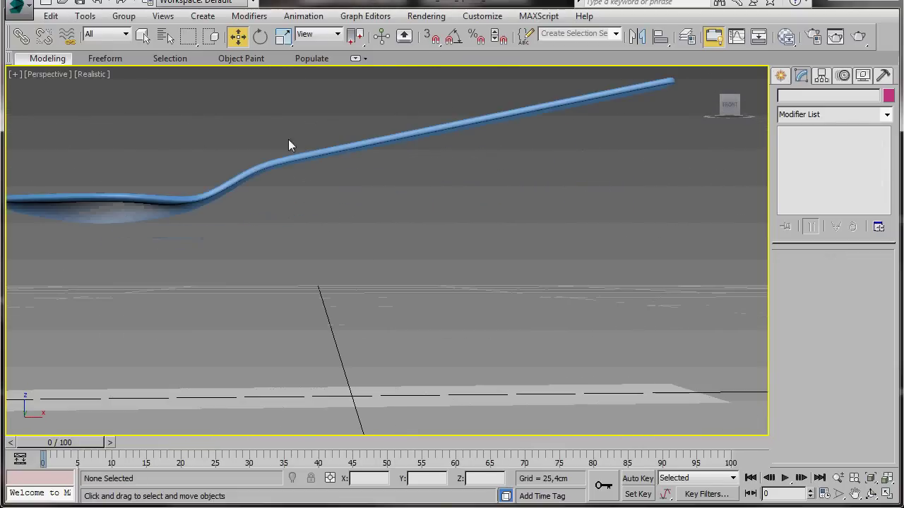
# Rotate the whole spoon about 15.8 degrees around the Y axis so its handle end tips downward
pyautogui.moveTo(292, 261); pyautogui.dragTo(354, 321, button='middle')
pyautogui.rightClick(368, 228)
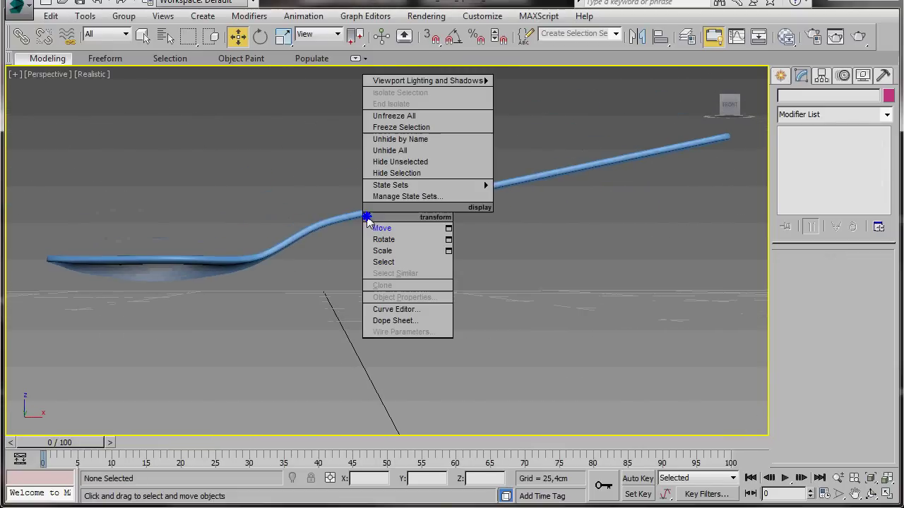
pyautogui.click(375, 240)
pyautogui.click(384, 208)
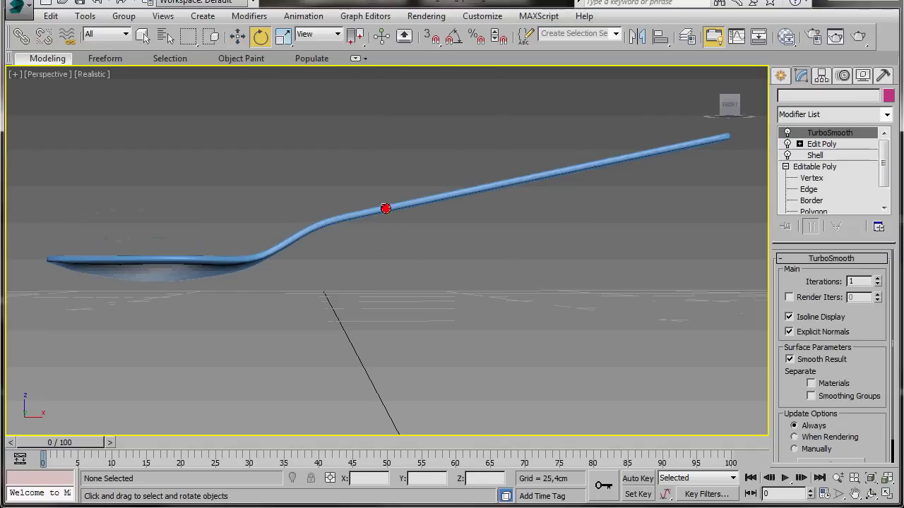
pyautogui.moveTo(444, 189); pyautogui.dragTo(449, 210)
# Move the spoon straight down along Z to the reference plane and deselect it
pyautogui.rightClick(397, 228)
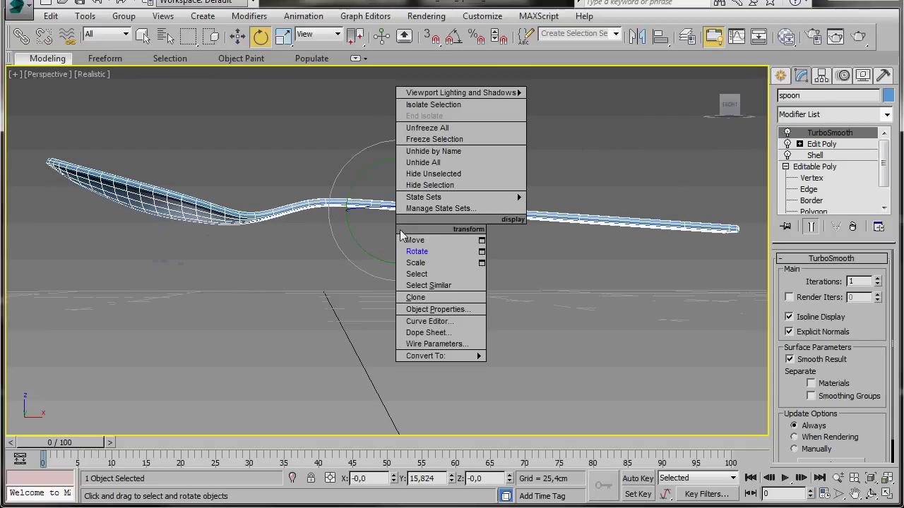
pyautogui.click(408, 237)
pyautogui.moveTo(394, 186); pyautogui.dragTo(399, 299)
pyautogui.moveTo(403, 413); pyautogui.dragTo(412, 319, button='middle')
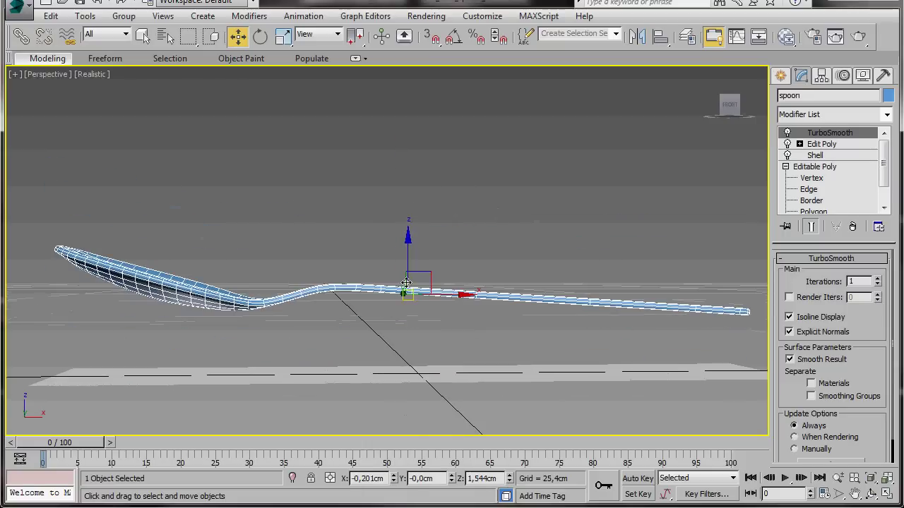
pyautogui.moveTo(407, 274); pyautogui.dragTo(406, 334)
pyautogui.click(418, 404)
pyautogui.keyDown('alt'); pyautogui.moveTo(418, 411); pyautogui.dragTo(372, 478, button='middle'); pyautogui.keyUp('alt')
pyautogui.moveTo(356, 371); pyautogui.dragTo(307, 367, button='middle')
pyautogui.moveTo(311, 352)
pyautogui.keyDown('alt'); pyautogui.mouseDown(button='middle')
pyautogui.moveTo(308, 340)
pyautogui.moveTo(311, 353)
pyautogui.mouseUp(button='middle'); pyautogui.keyUp('alt')
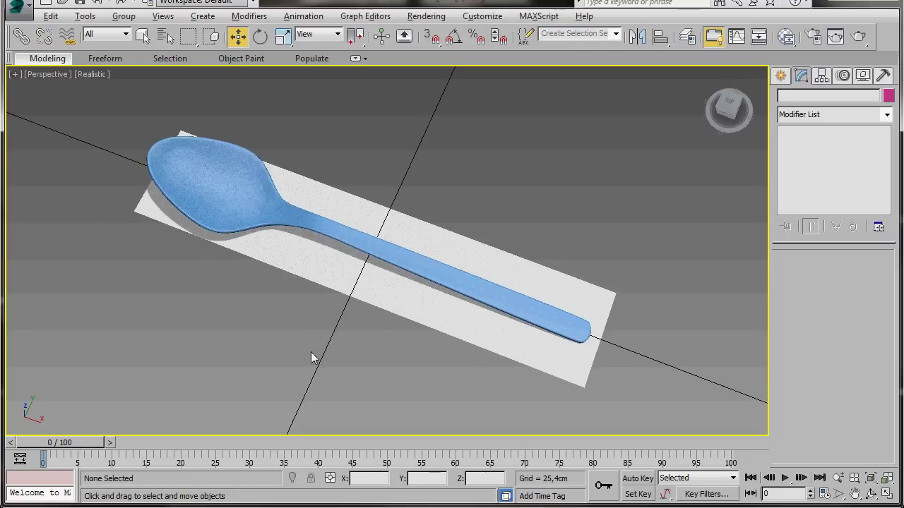